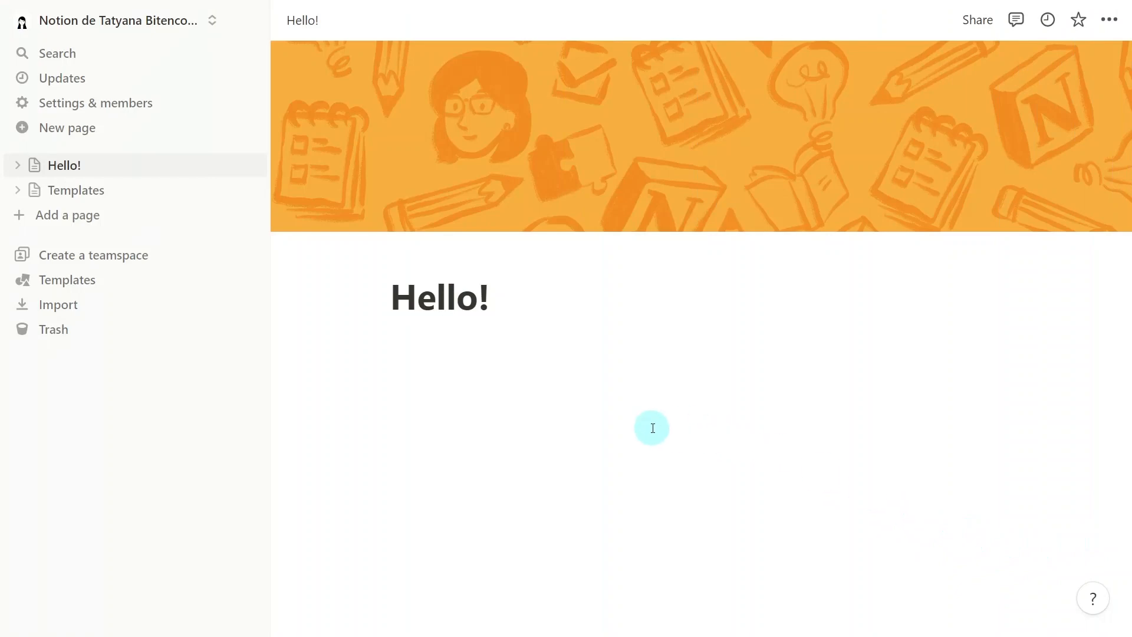
- Create a new private page titled "My readings" and start it as an empty page
left_click(169, 135)
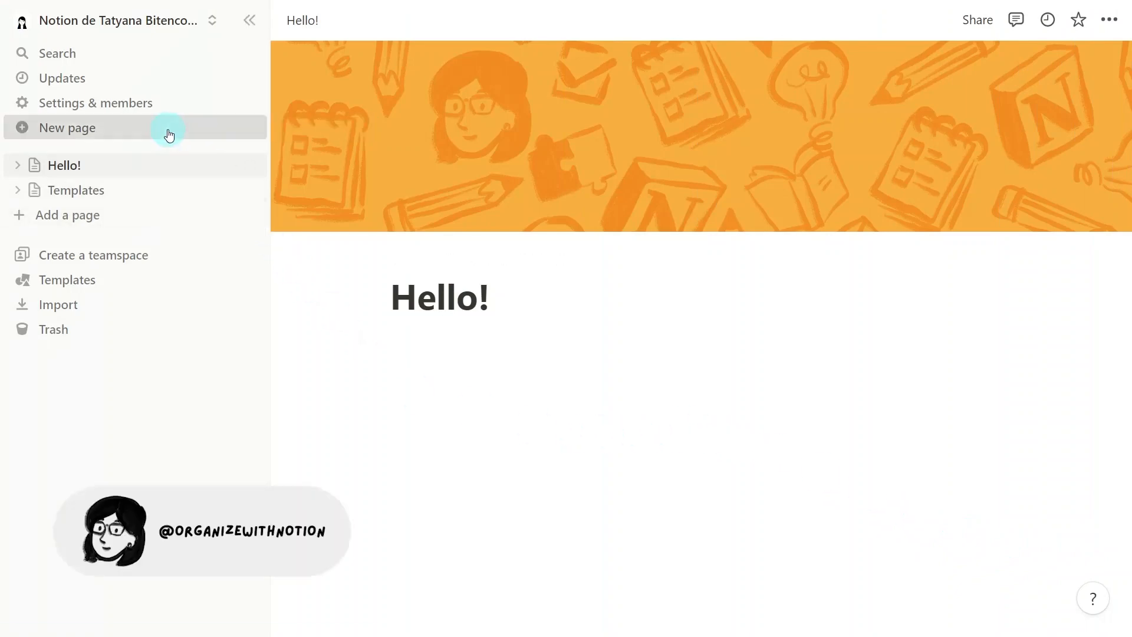
type("M")
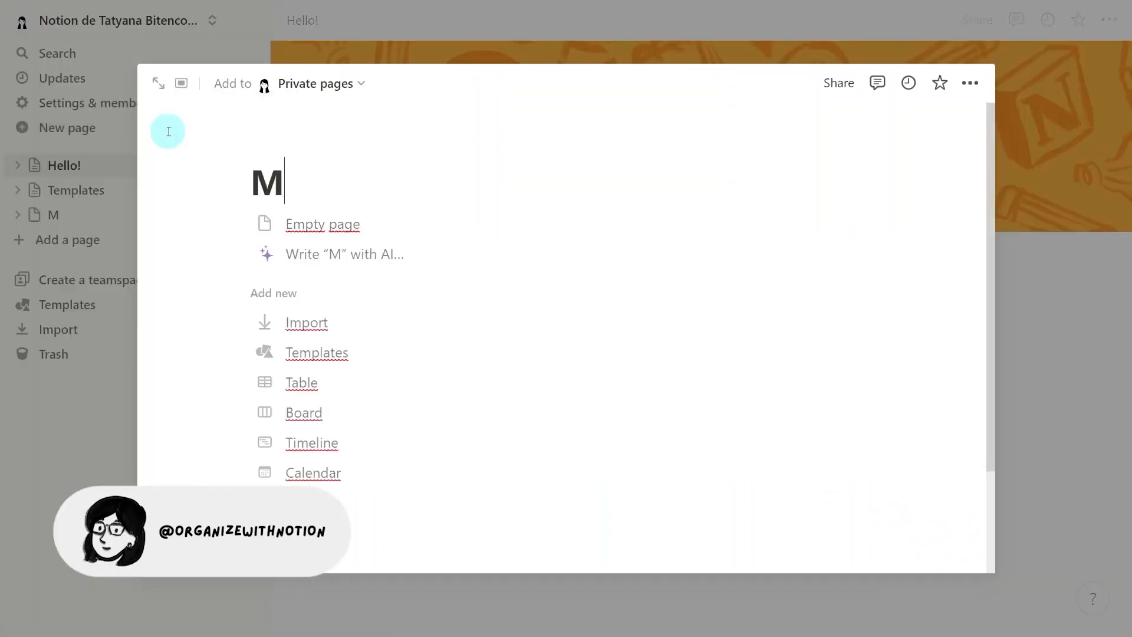
type("y readings")
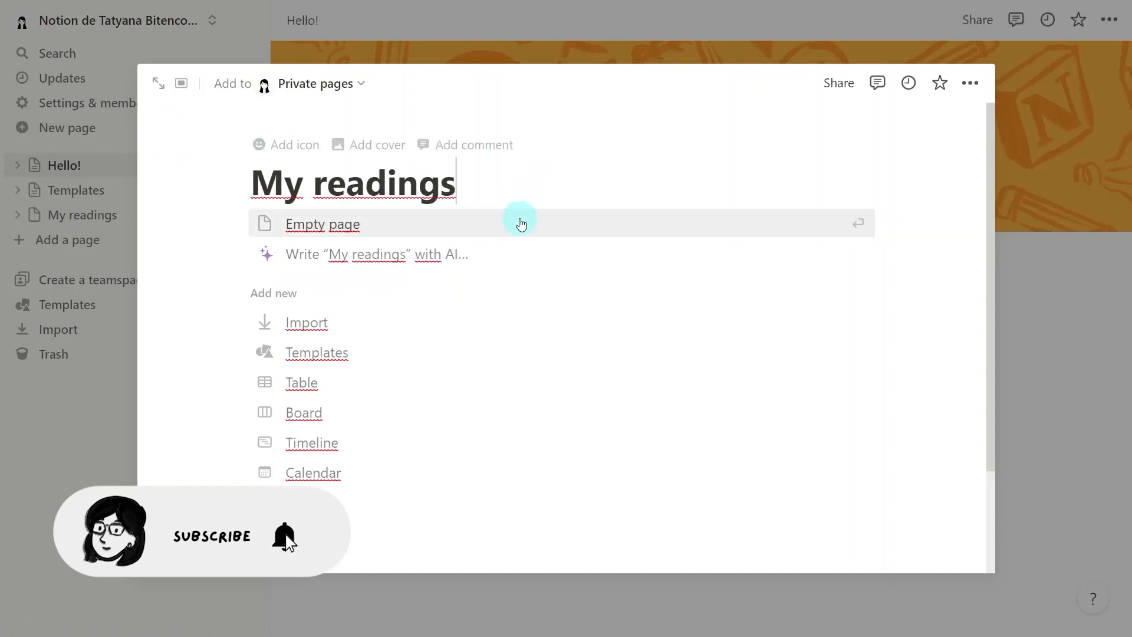
left_click(520, 223)
key("Return")
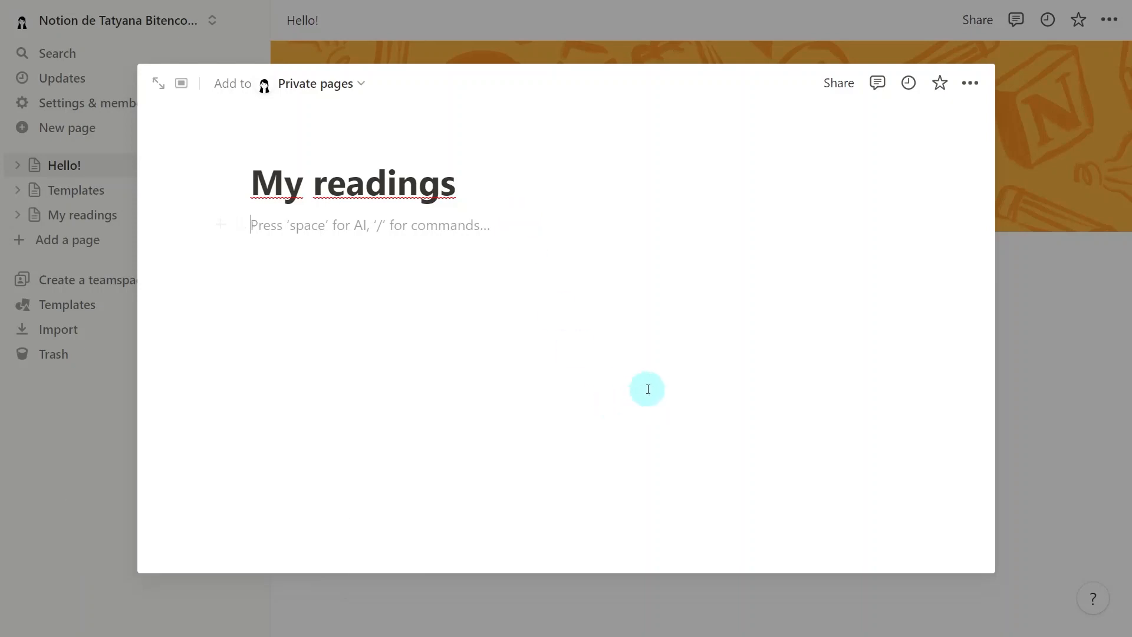
- Add a cover to the page using an Unsplash photo of stacked books beside plants, found by searching "books"
mouse_move(569, 159)
left_click(391, 152)
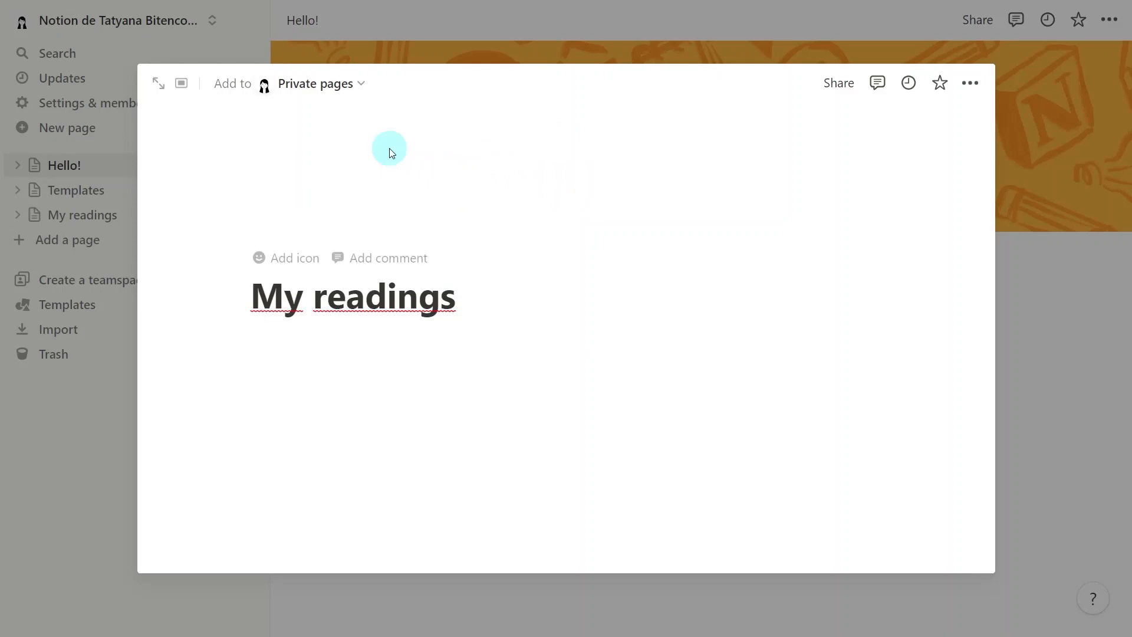
mouse_move(646, 169)
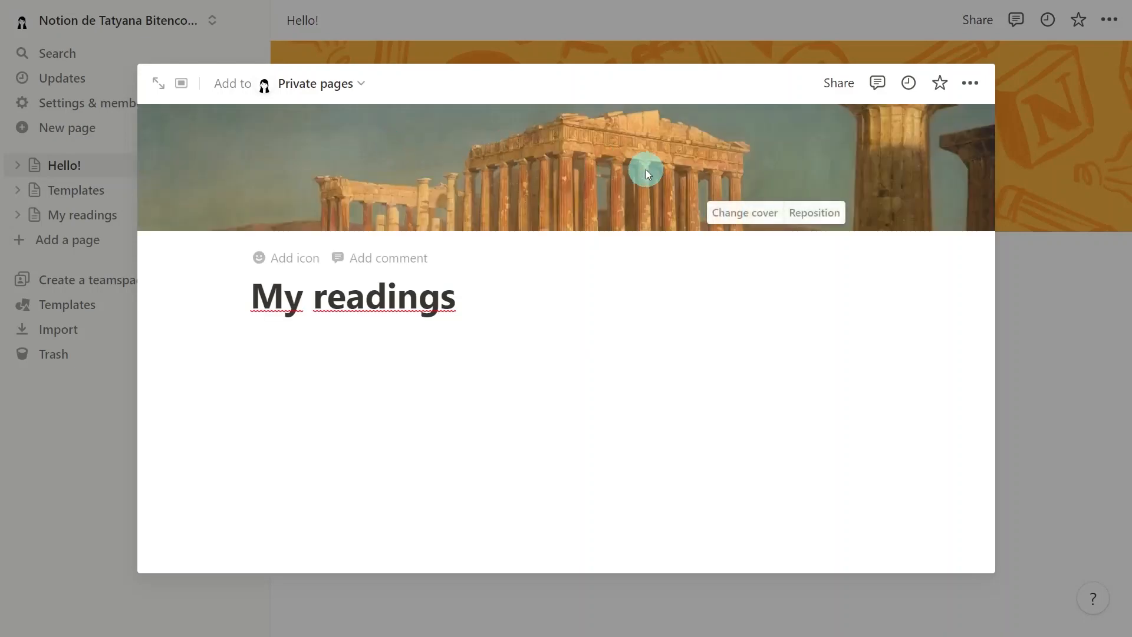
left_click(772, 218)
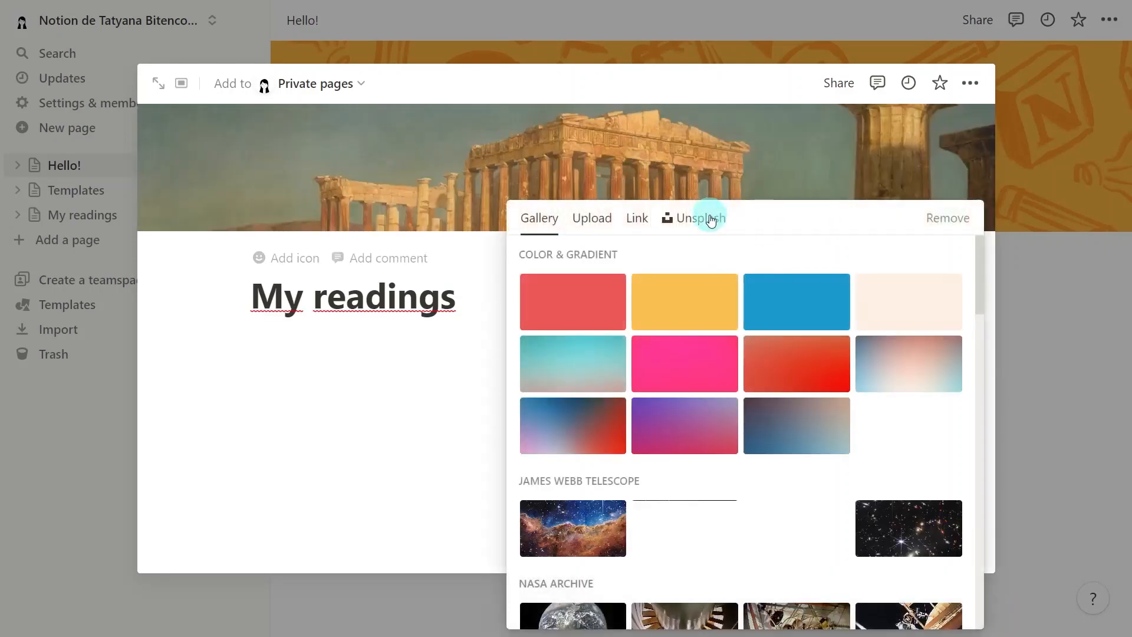
left_click(712, 218)
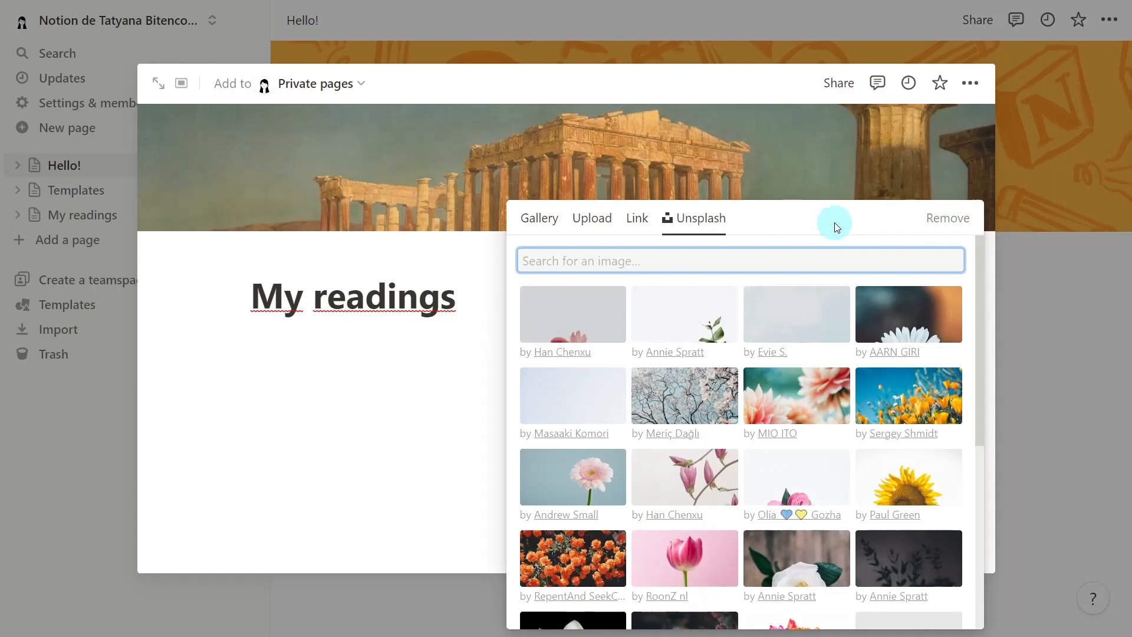
type("books")
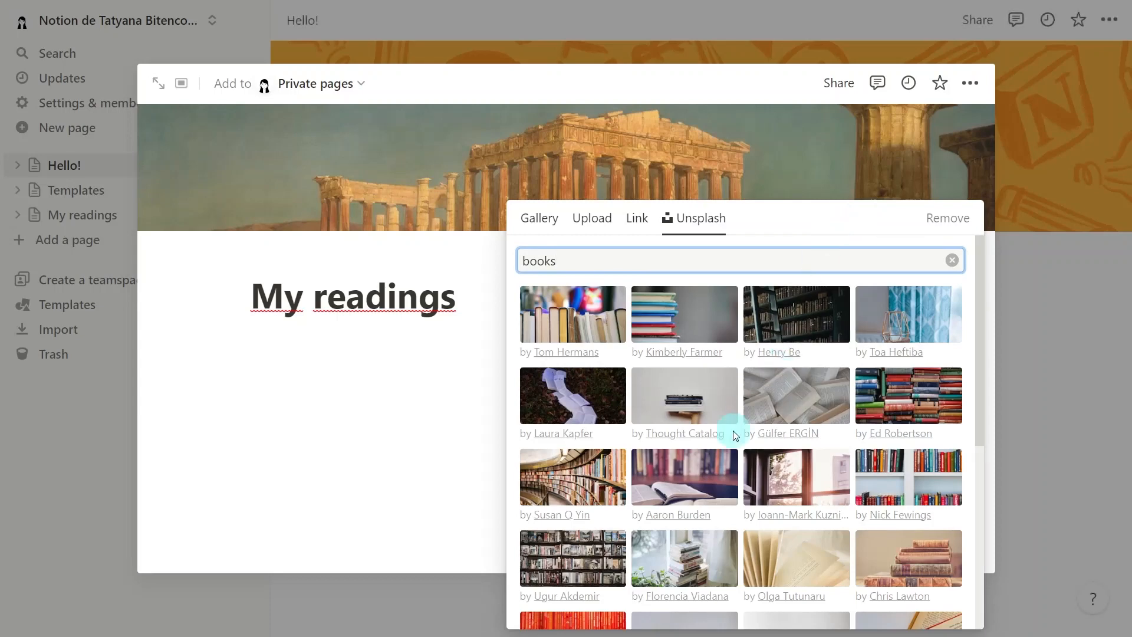
left_click(684, 566)
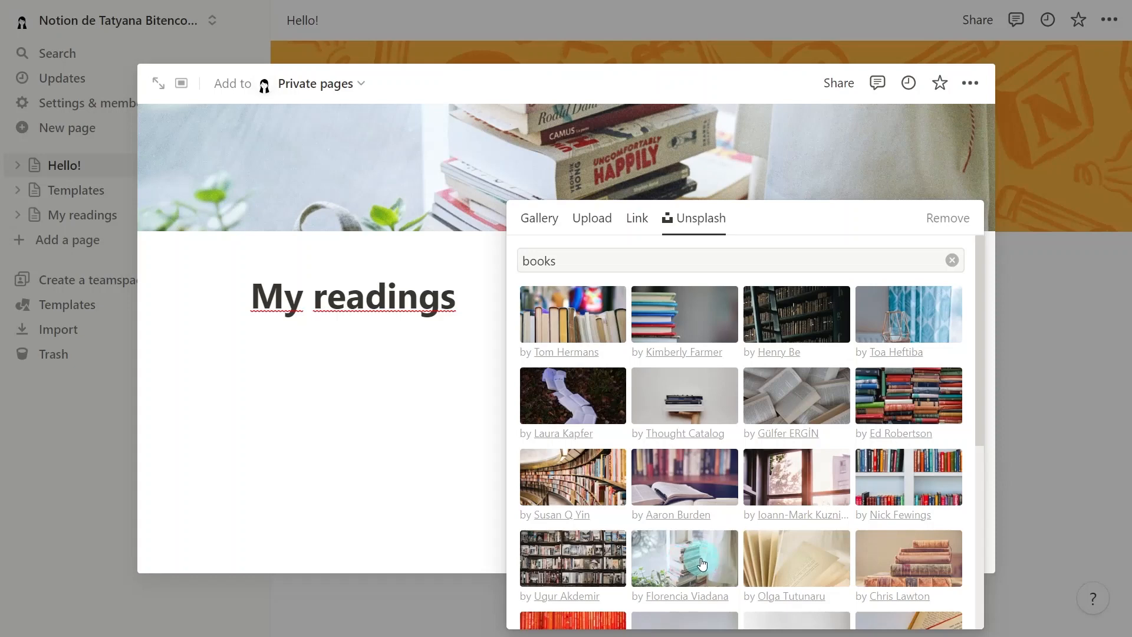
left_click(450, 450)
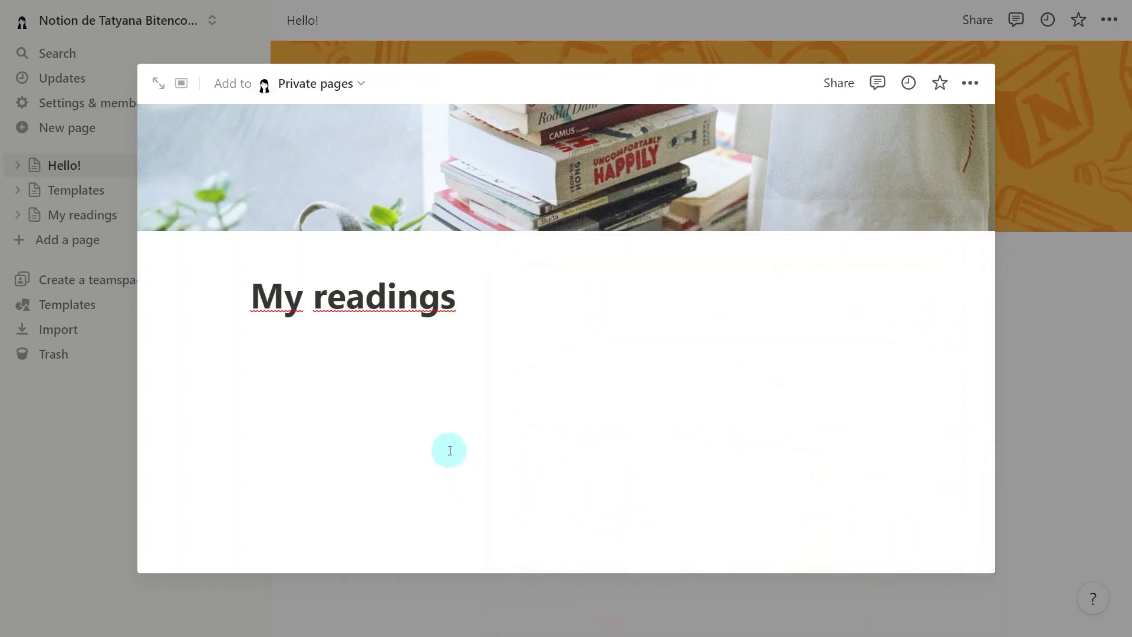
- Reposition the cover image to show the lower part of the book stack and the plants, and save the position
mouse_move(744, 185)
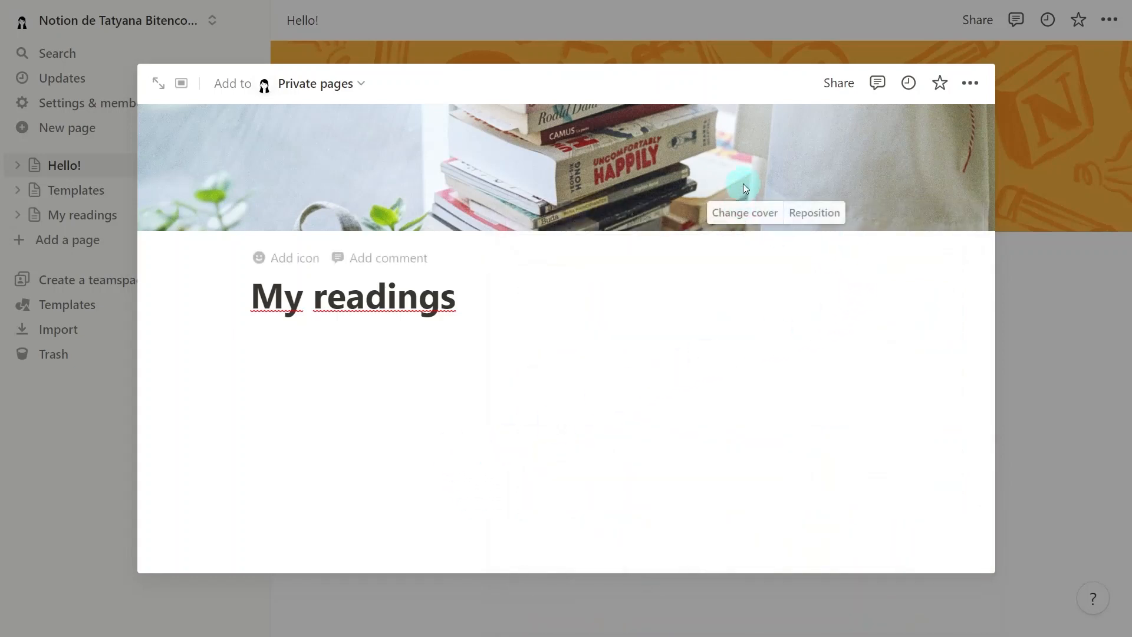
left_click(818, 213)
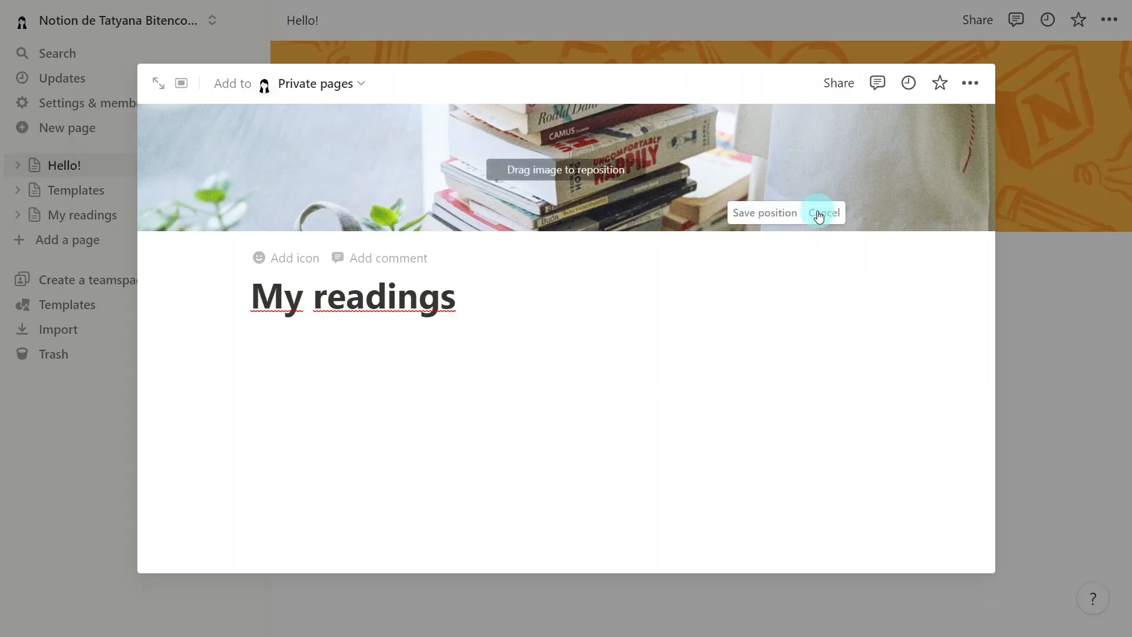
left_click_drag(606, 171, 661, 50)
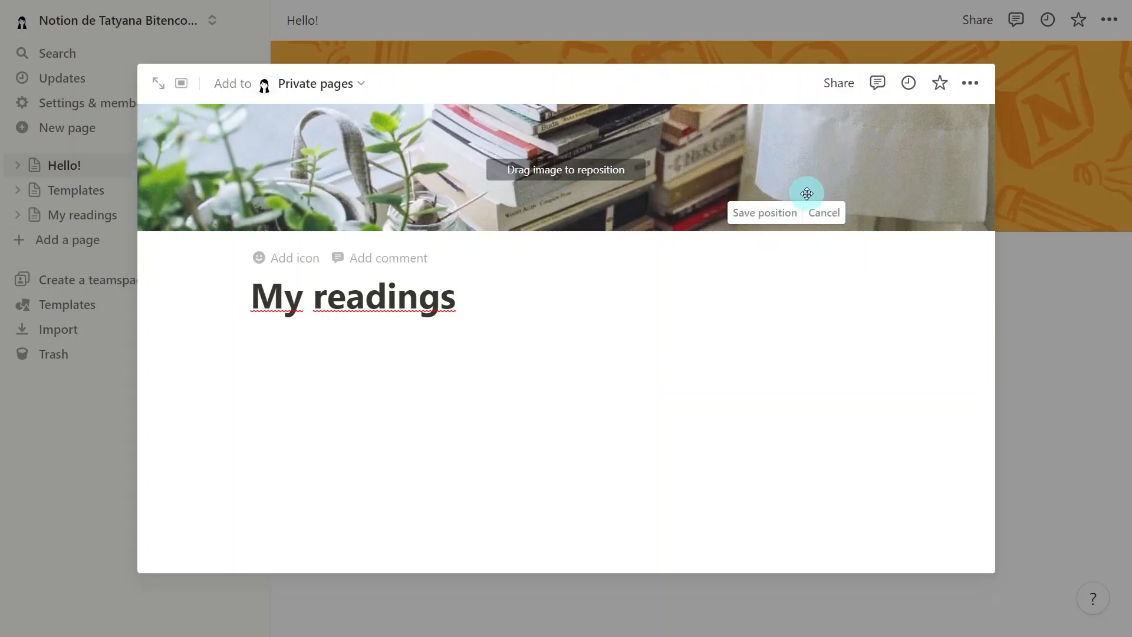
left_click(781, 215)
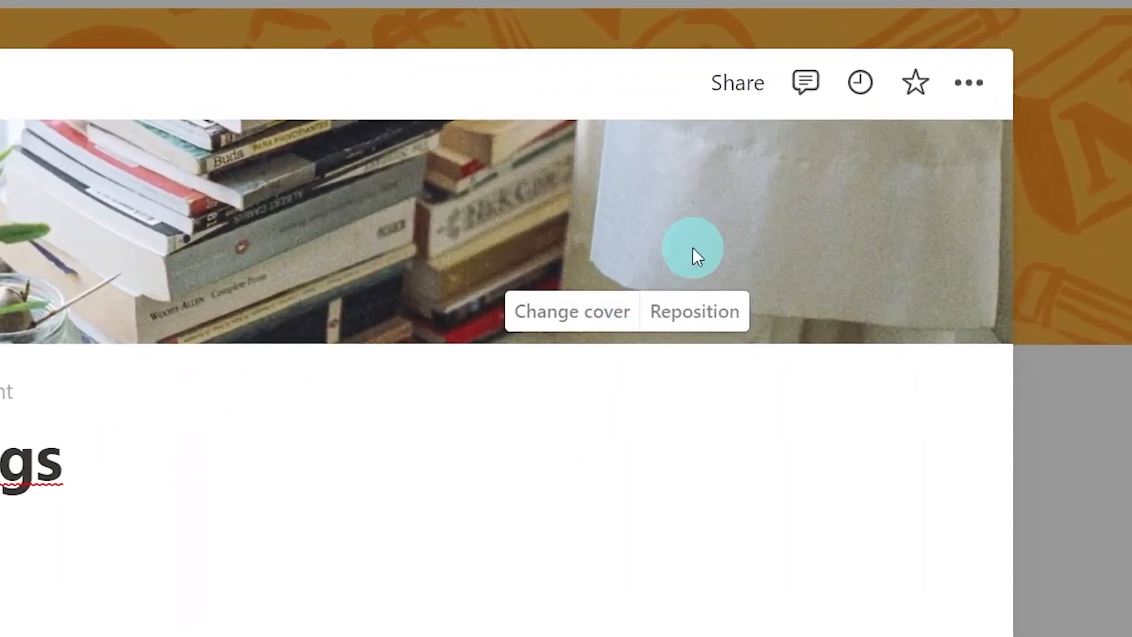
- Turn on full width for the My readings page and show it as a full page with the sidebar collapsed
left_click(970, 88)
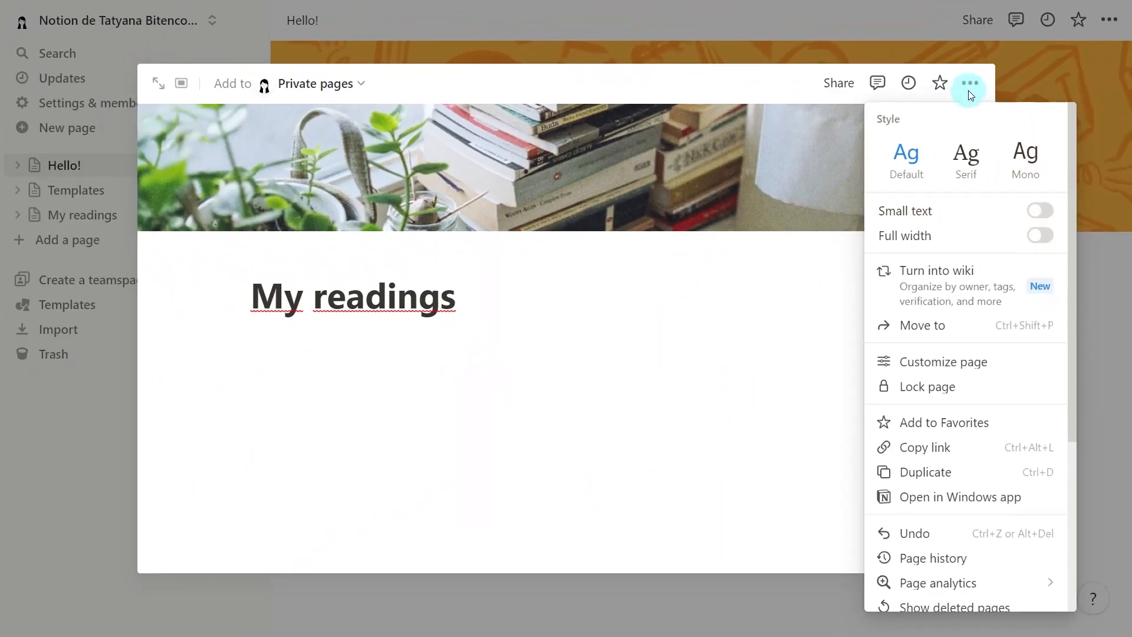
left_click(1047, 238)
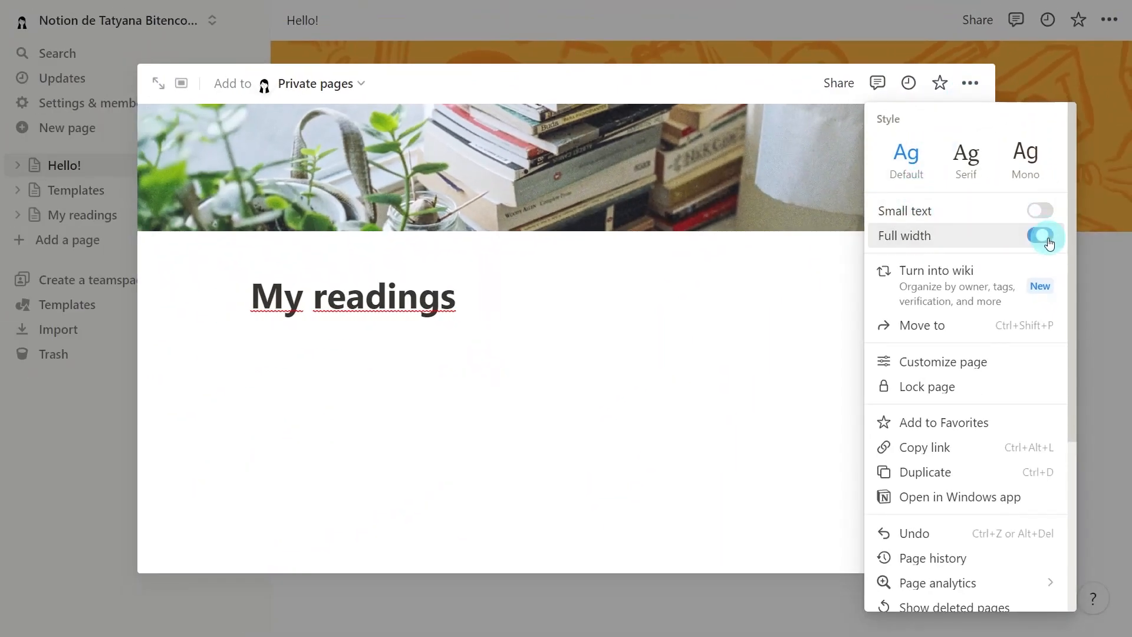
left_click(739, 368)
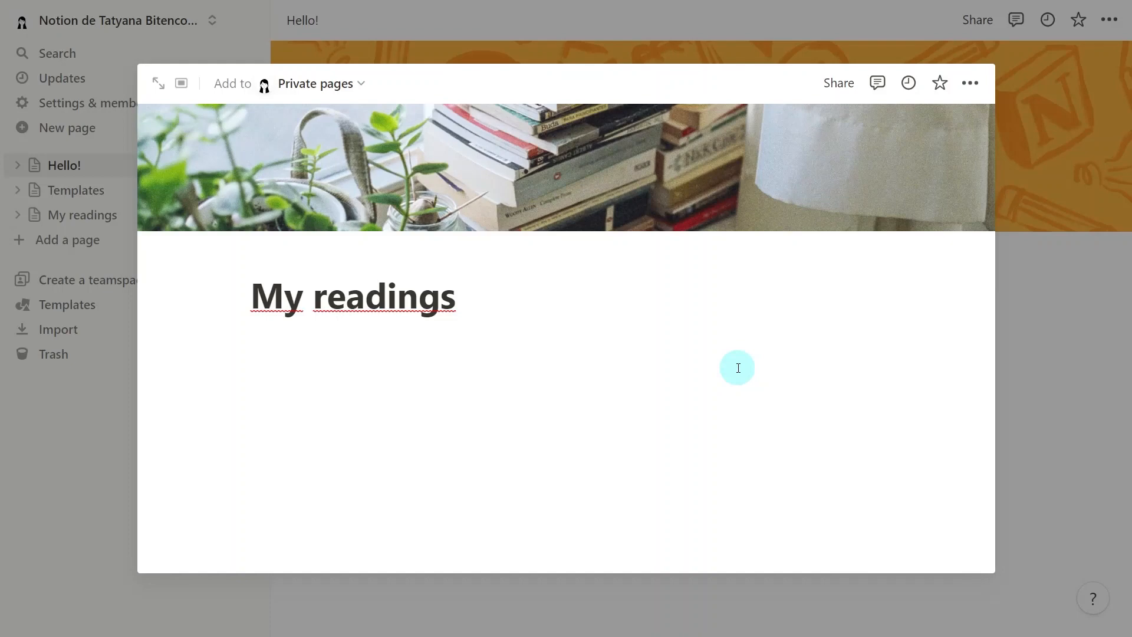
left_click(159, 84)
left_click(248, 21)
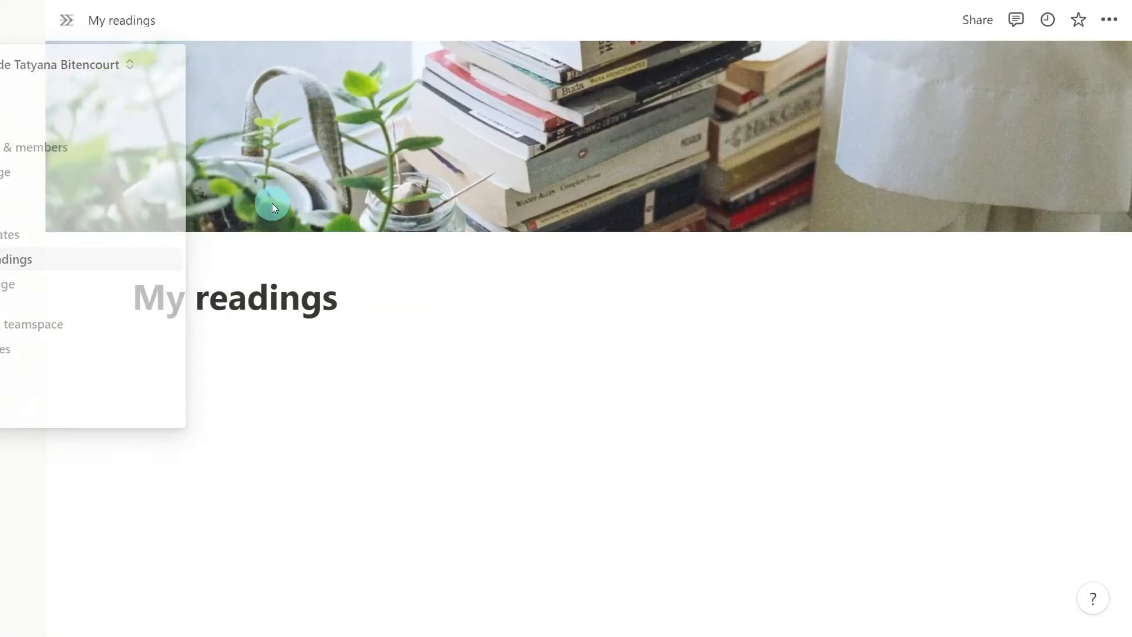
- Insert a gallery view block below the page title, backed by a new database named "Readings"
left_click(61, 338)
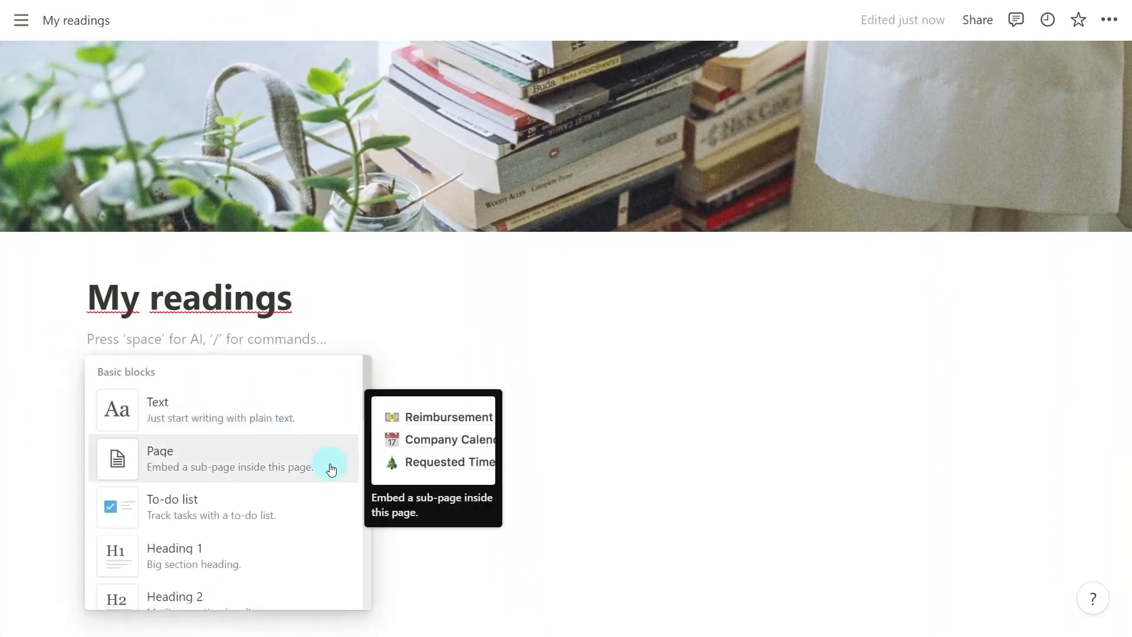
scroll(331, 468, "down", 15)
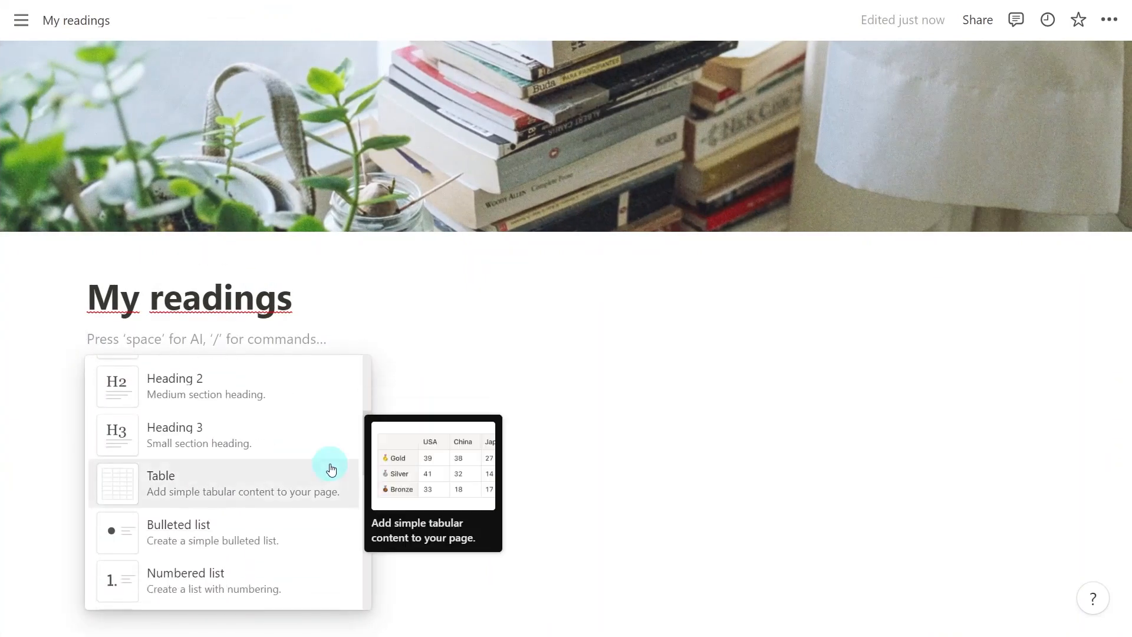
scroll(330, 469, "down", 8)
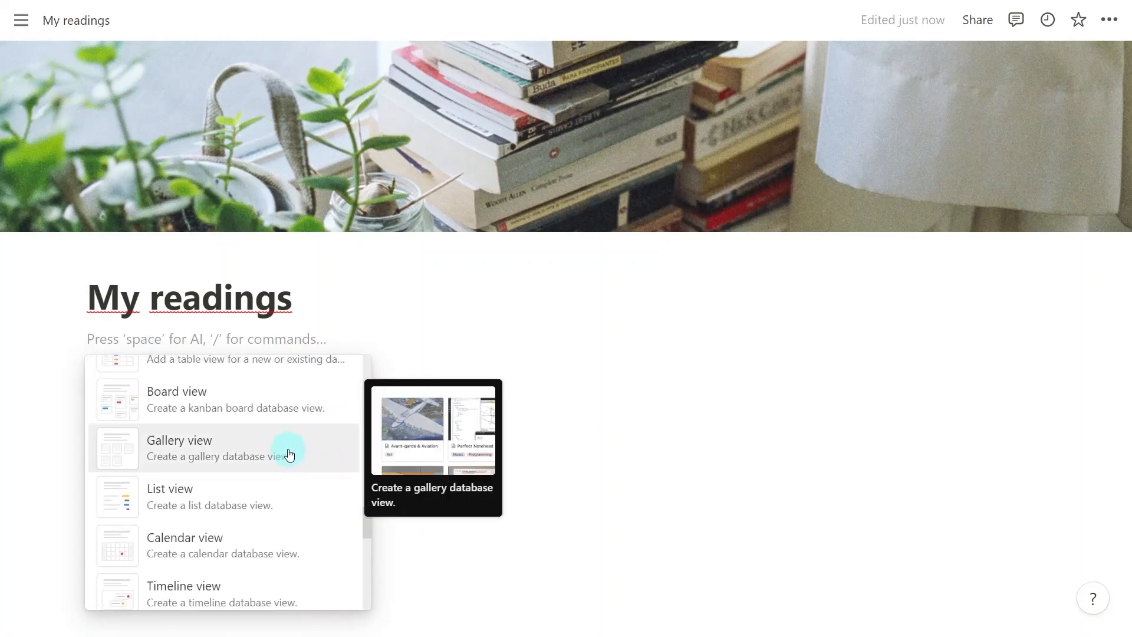
left_click(289, 454)
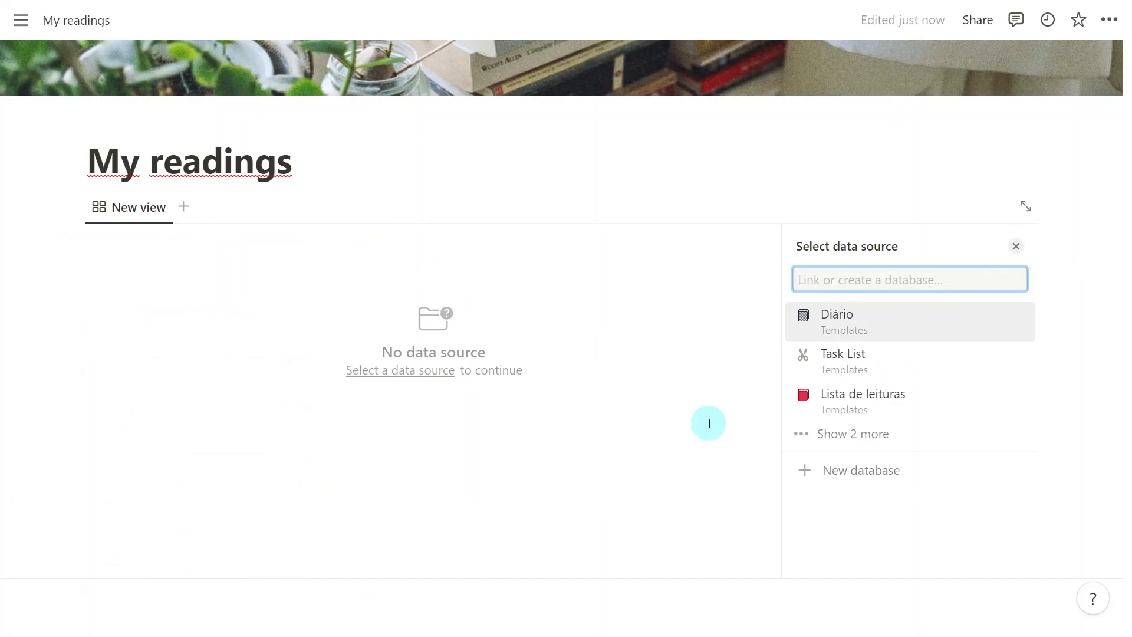
left_click(945, 480)
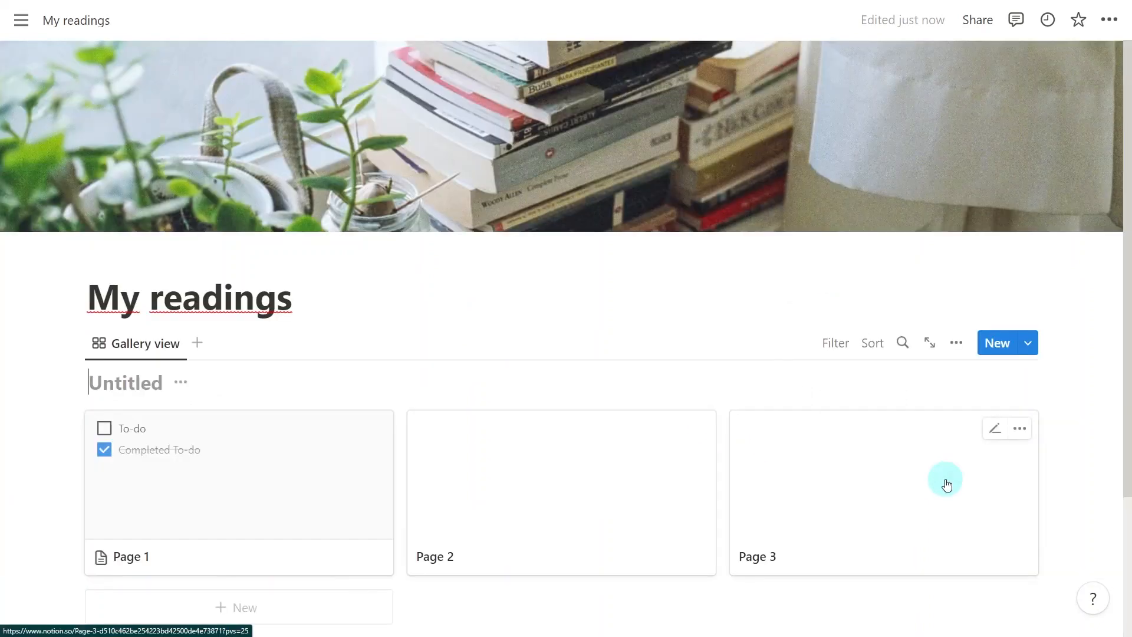
type("Readings")
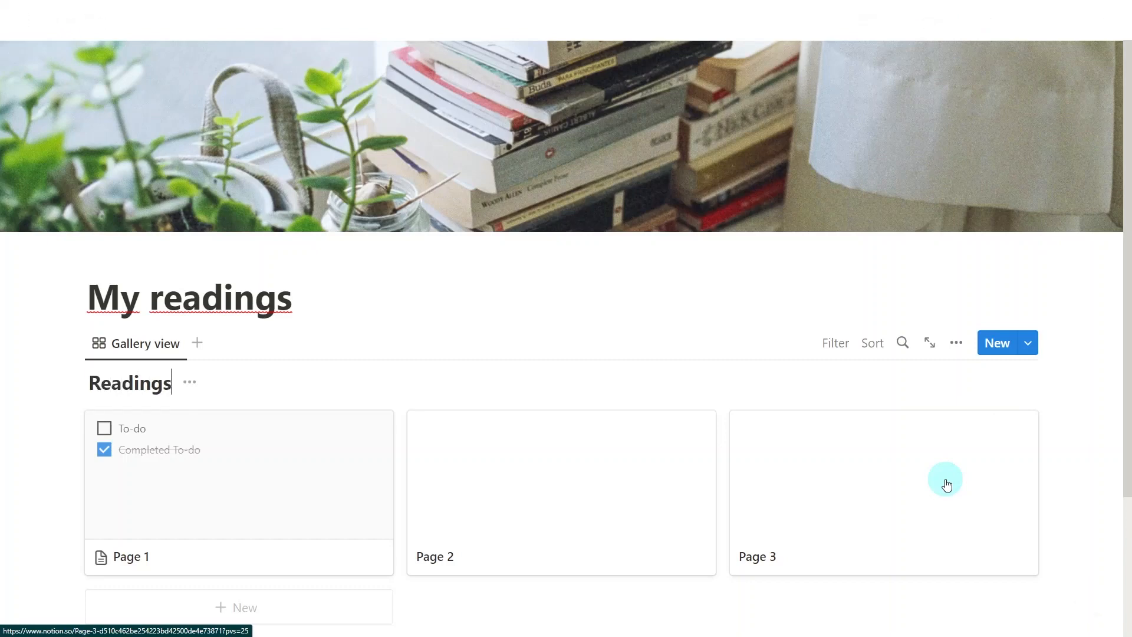
- Configure the gallery layout with the database title hidden, card preview set to Page cover and Fit image on
left_click(957, 346)
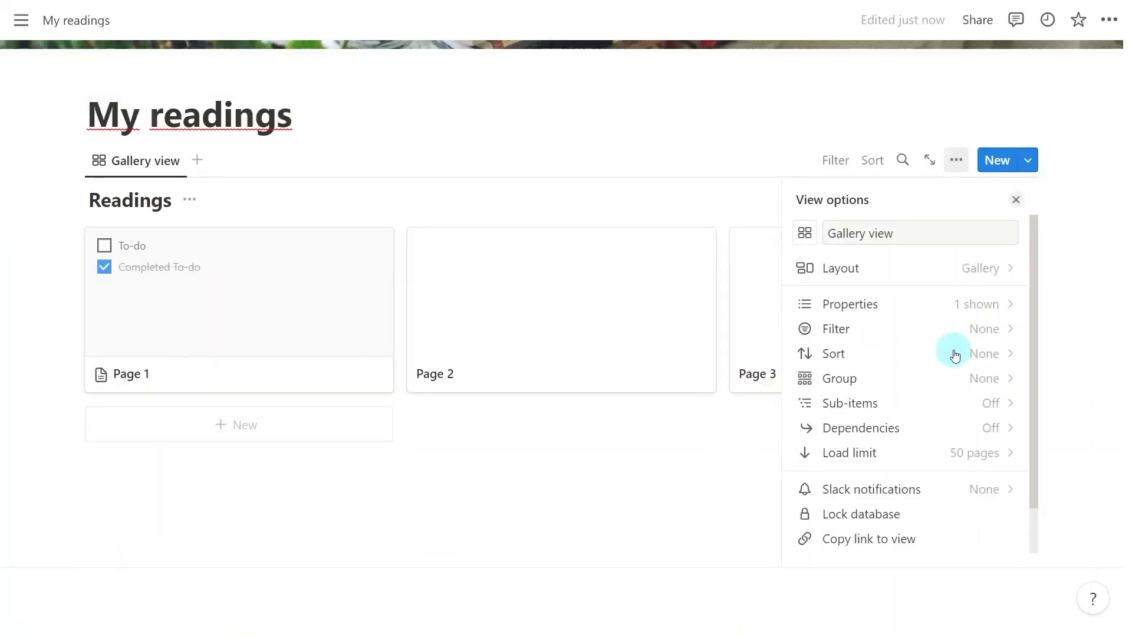
left_click(937, 278)
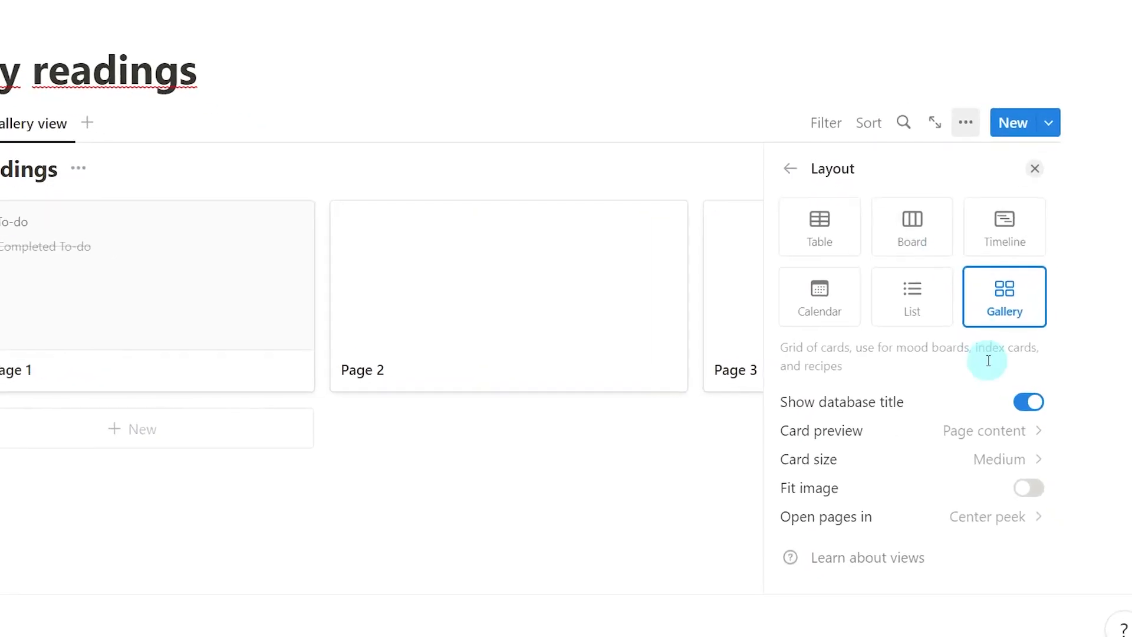
left_click(1041, 414)
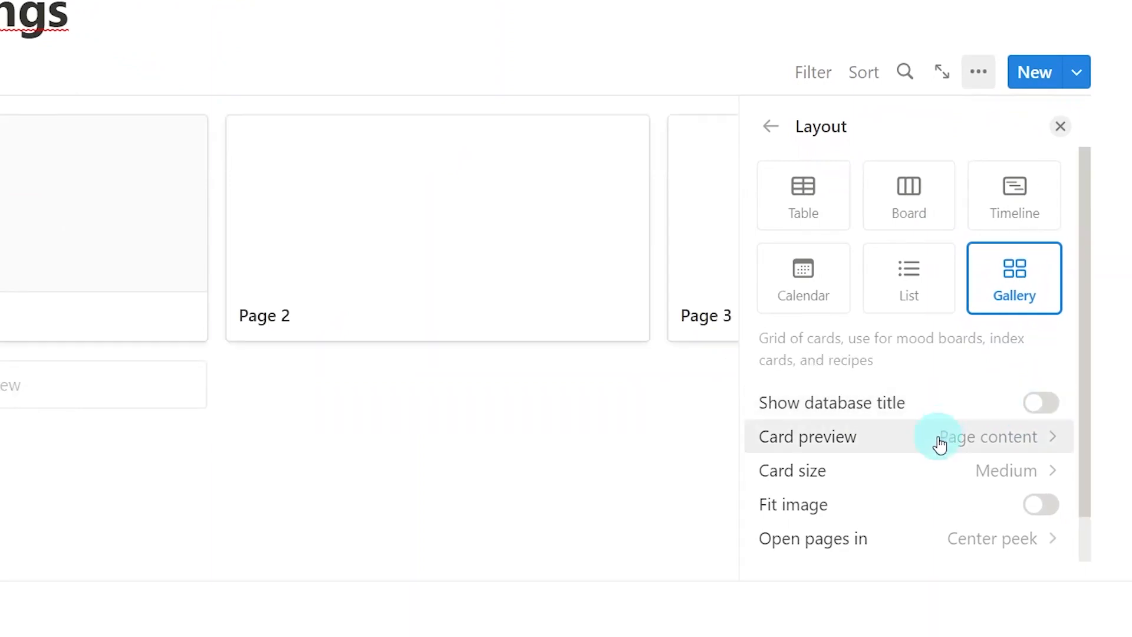
left_click(889, 442)
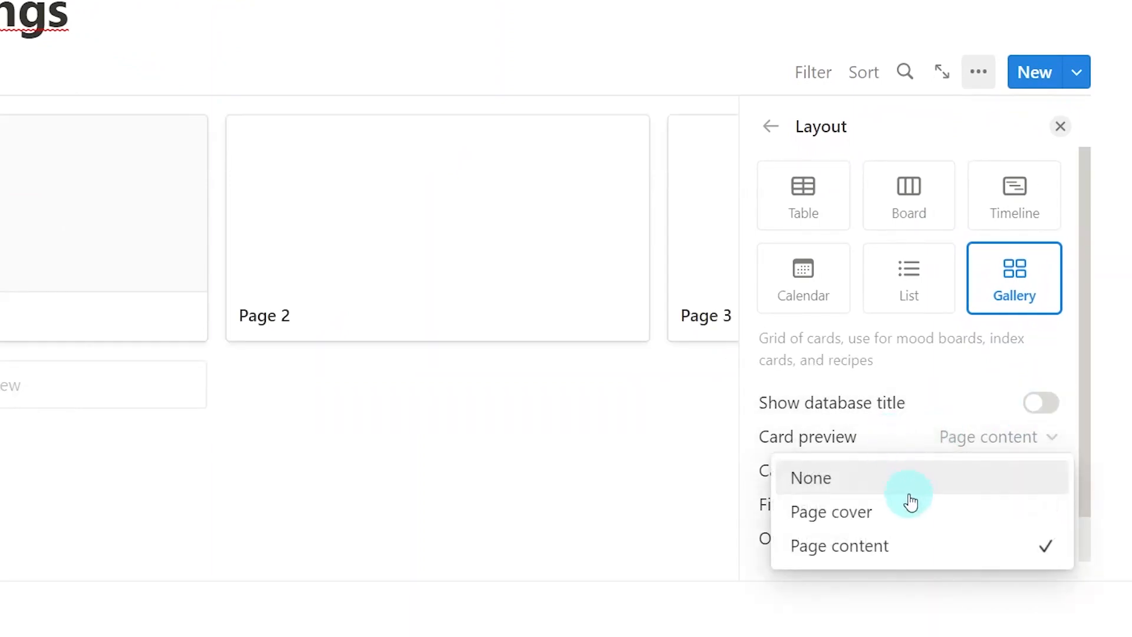
left_click(907, 517)
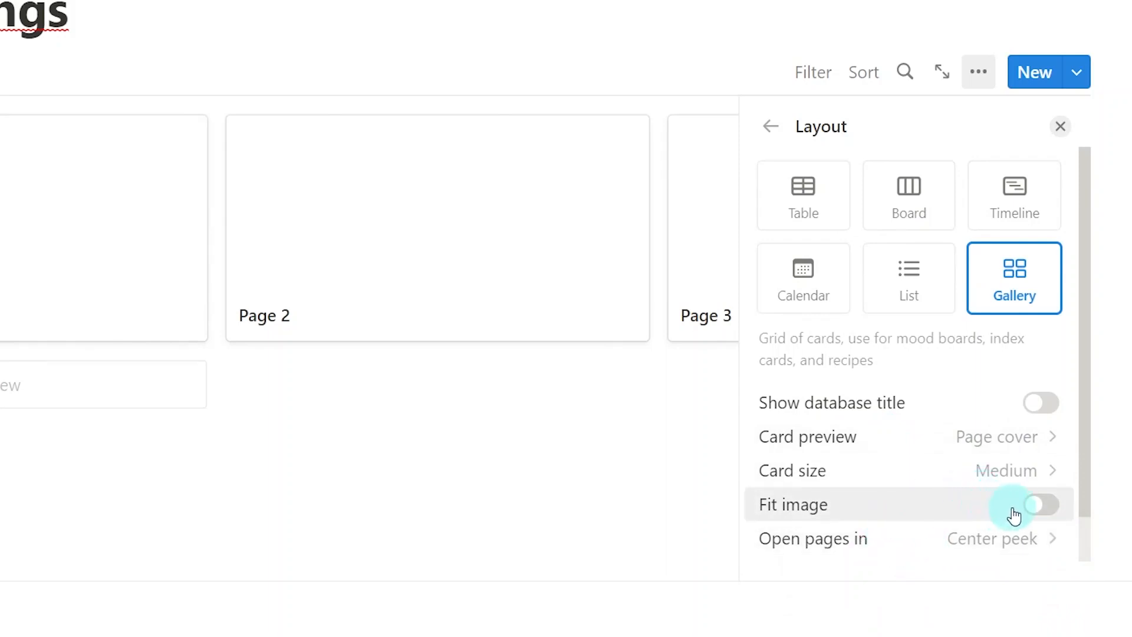
left_click(1047, 506)
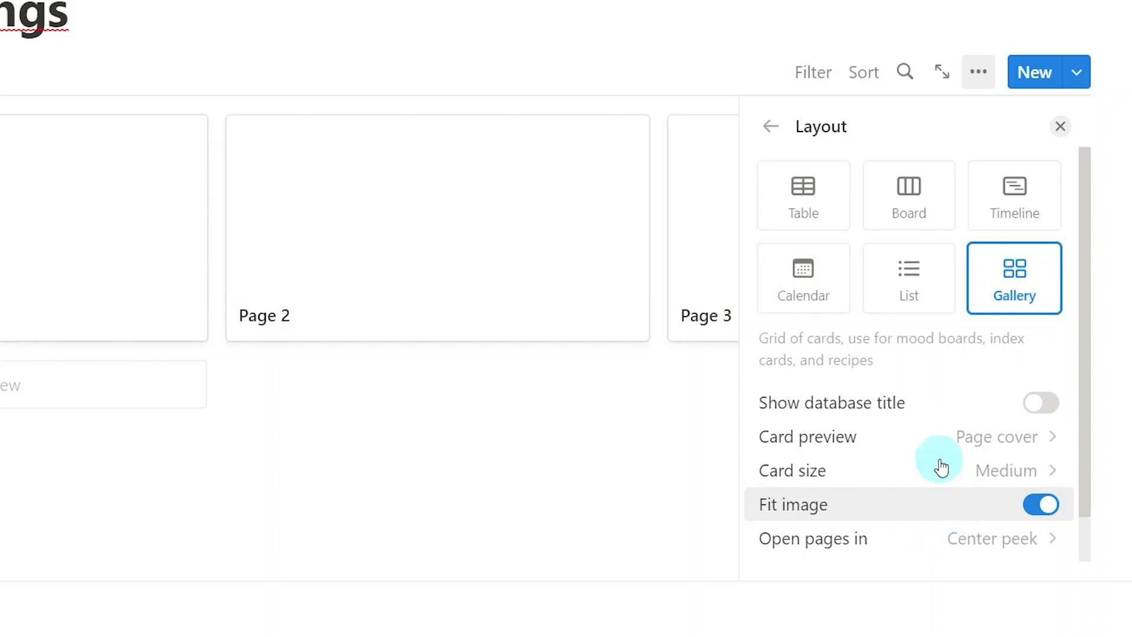
left_click(768, 129)
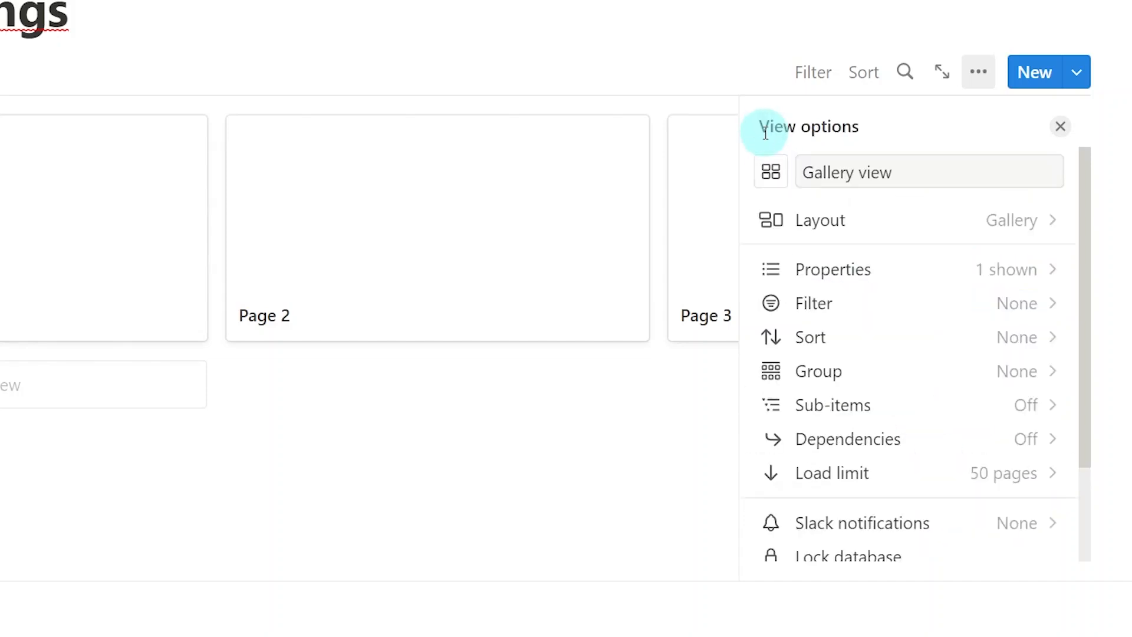
- Rename the Name property of the Readings database to "Title"
left_click(905, 273)
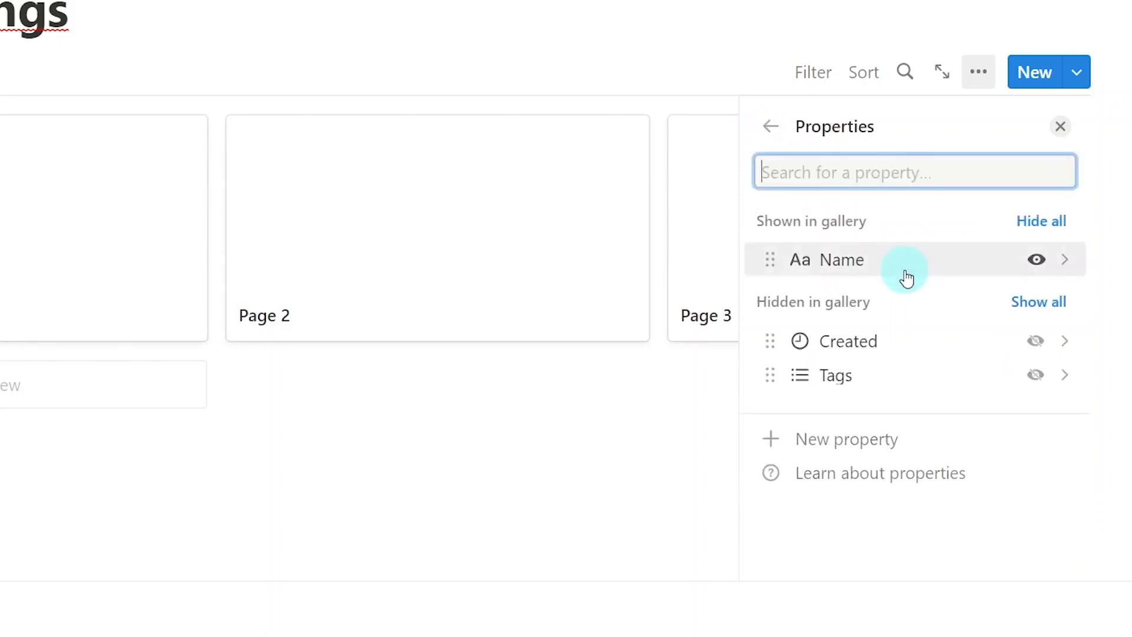
left_click(913, 264)
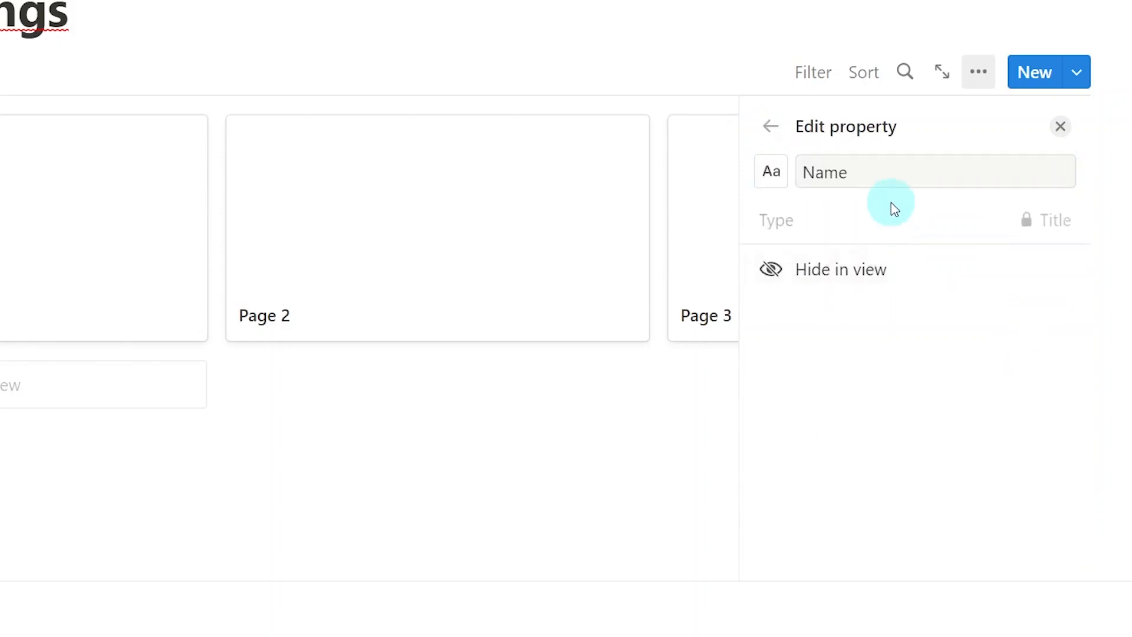
left_click(886, 179)
key("ctrl+a")
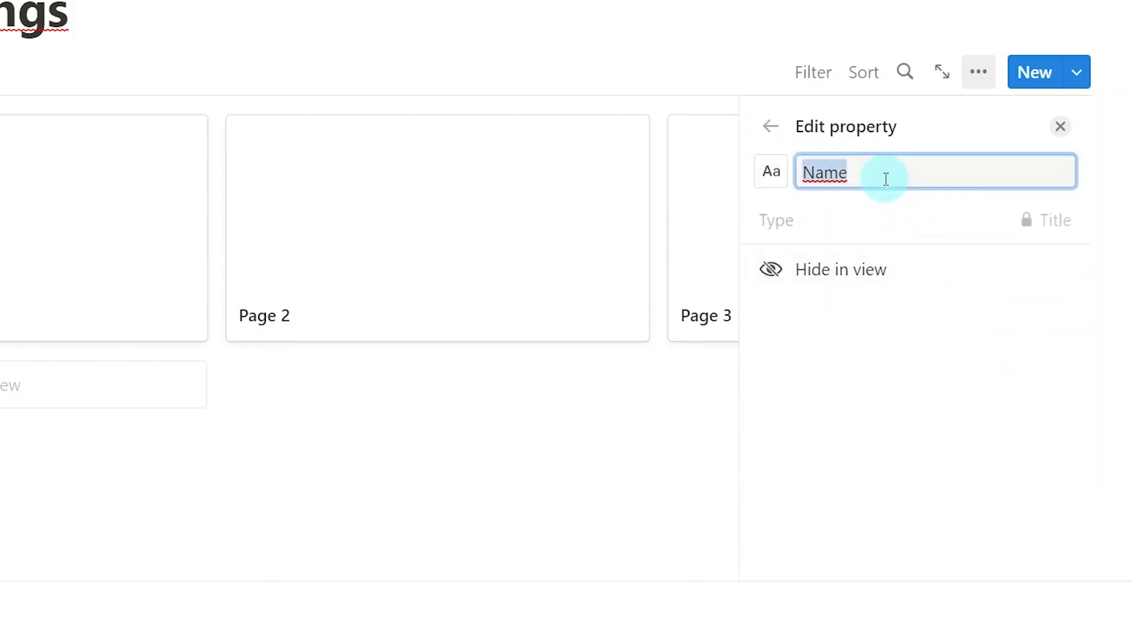
type("Title")
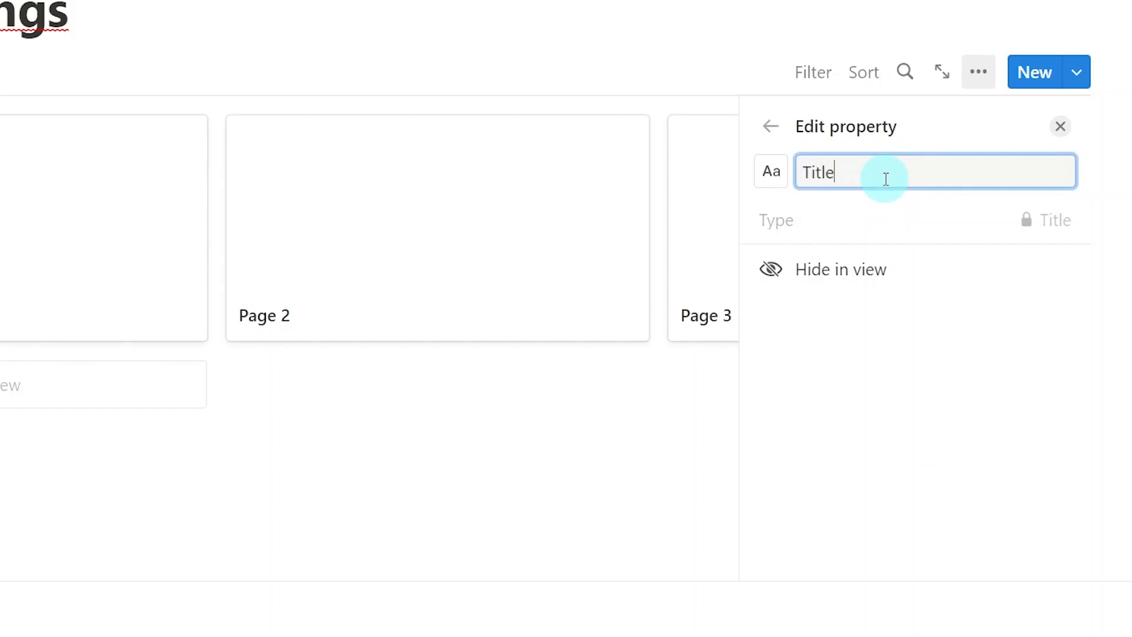
left_click(779, 141)
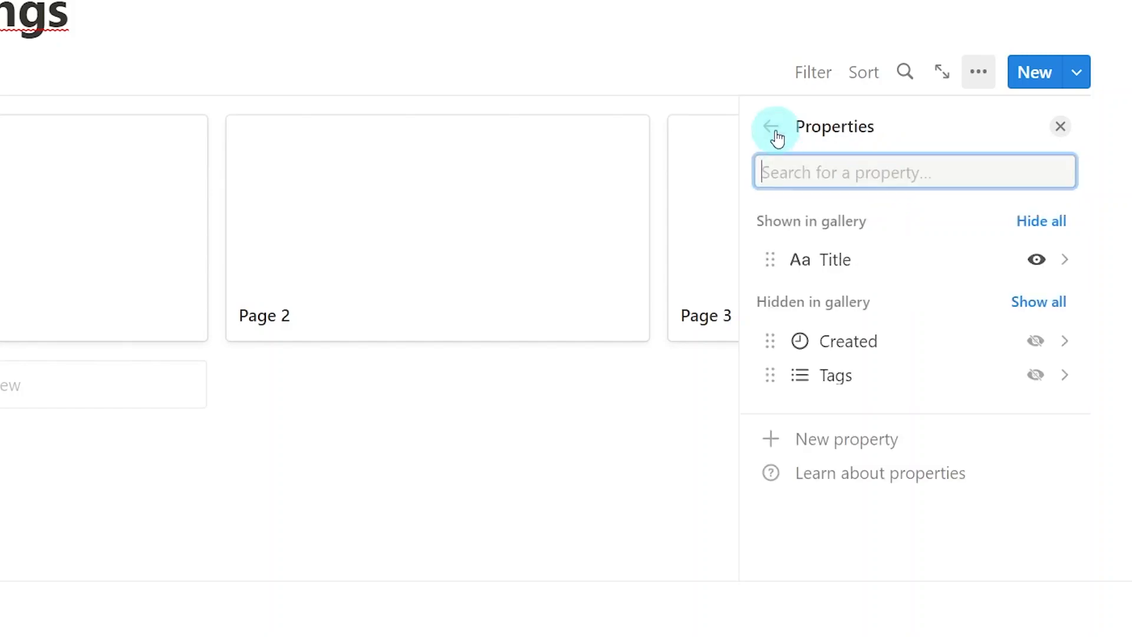
- Delete the Tags property from the Readings database
left_click(885, 374)
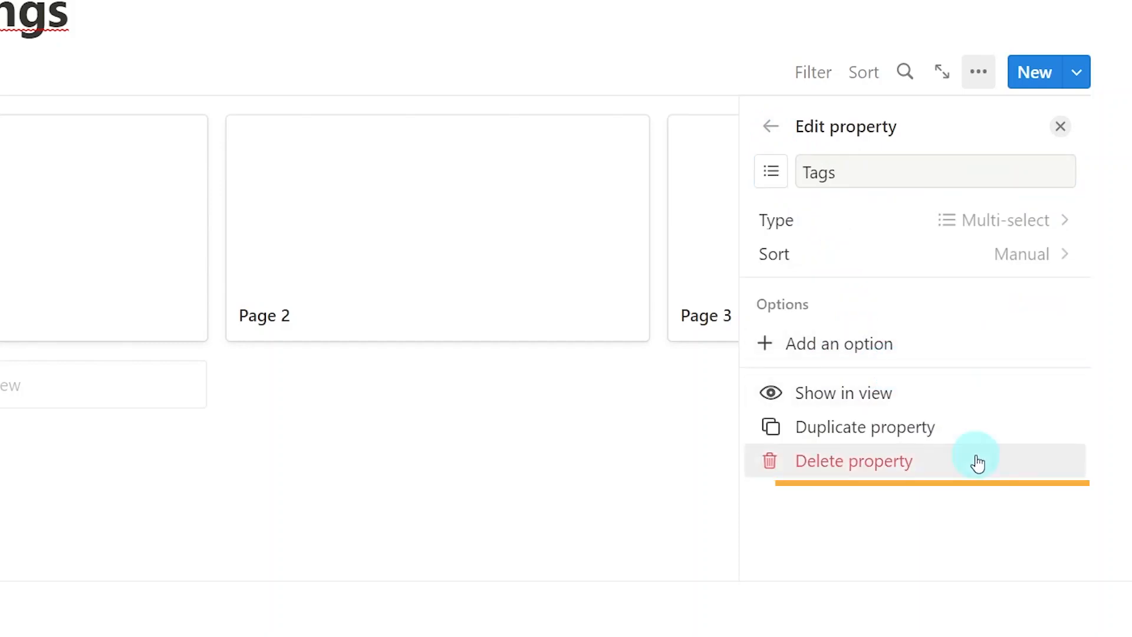
left_click(978, 463)
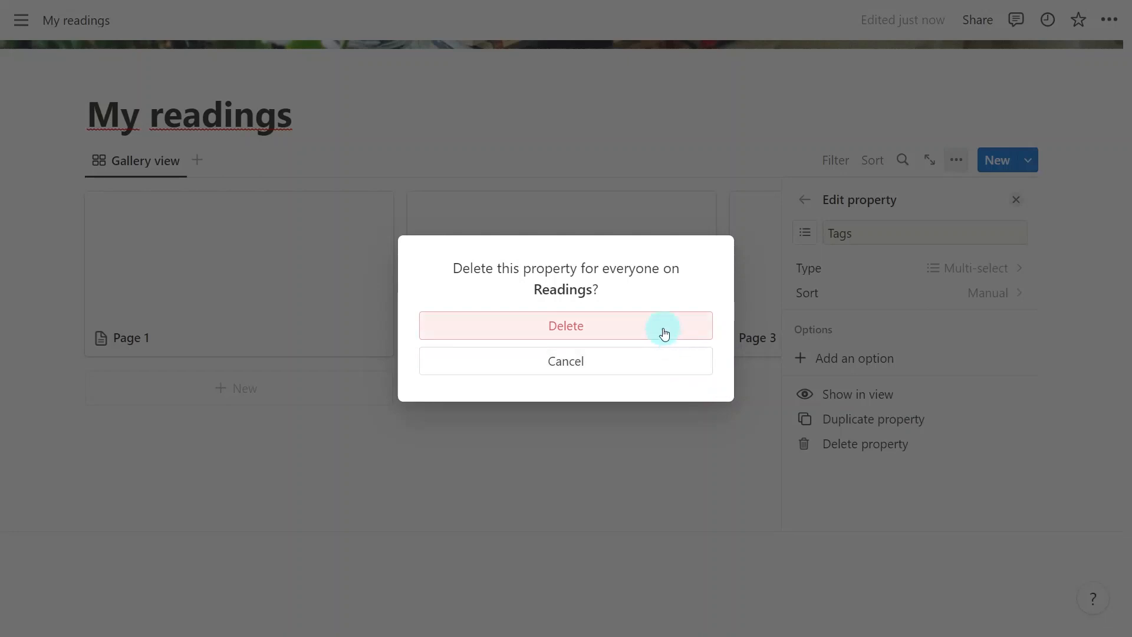
left_click(664, 333)
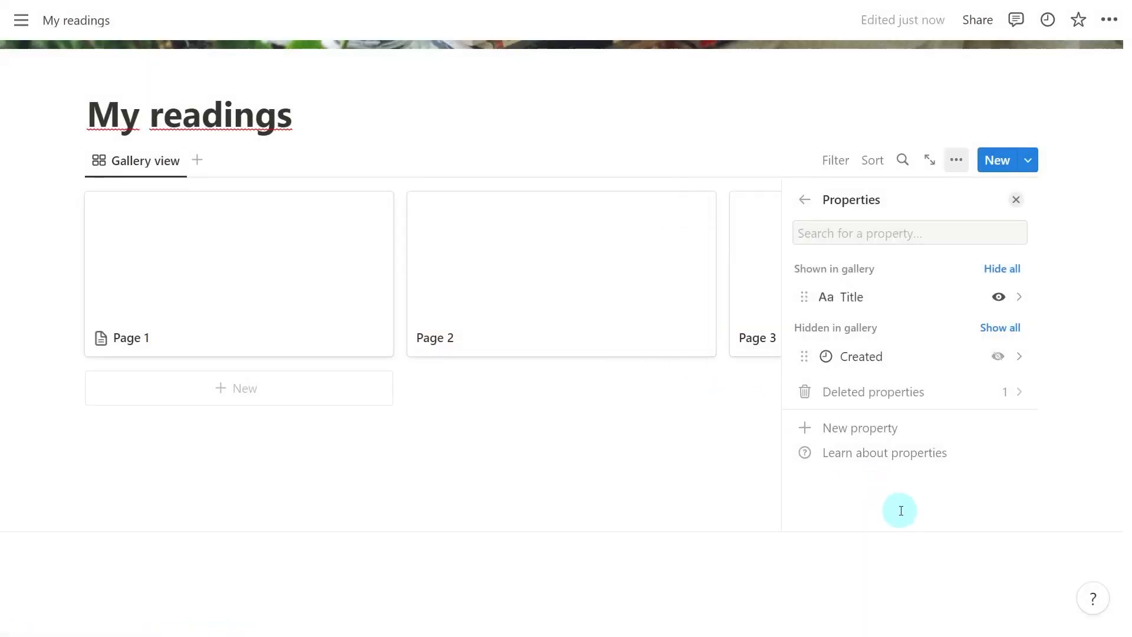
- Add a new Text property named "Author" to the Readings database
left_click(852, 429)
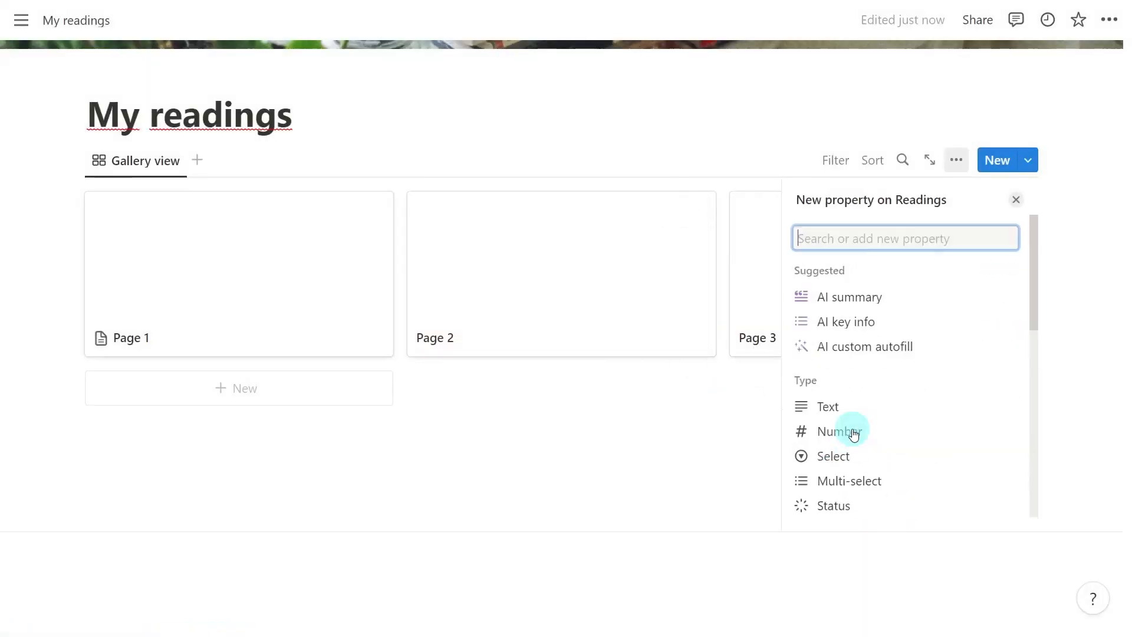
left_click(895, 407)
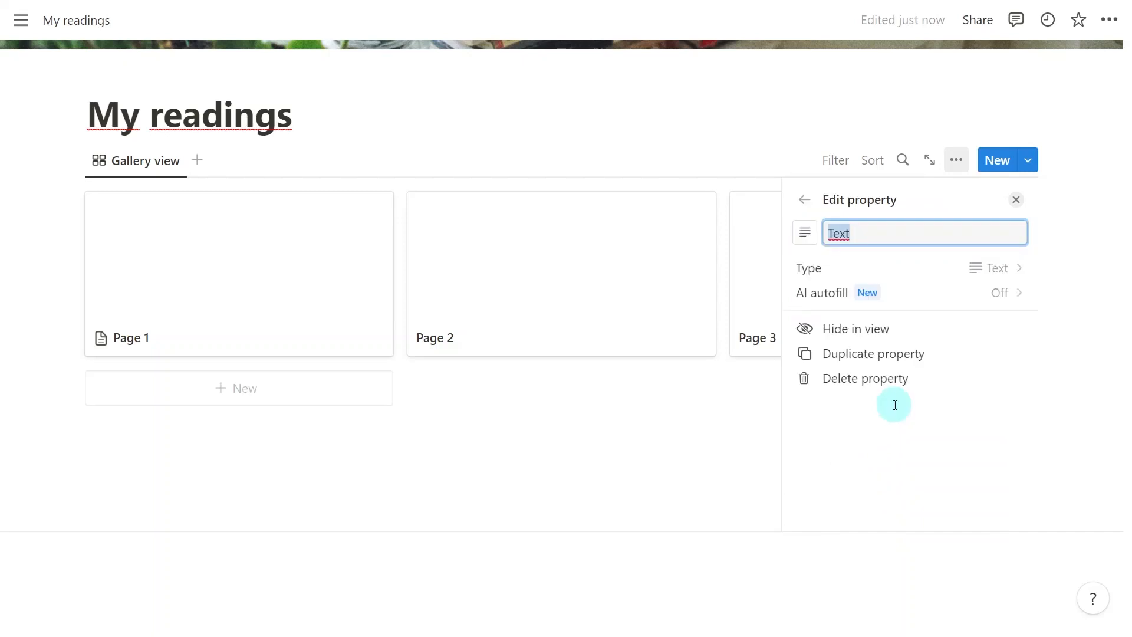
type("Author")
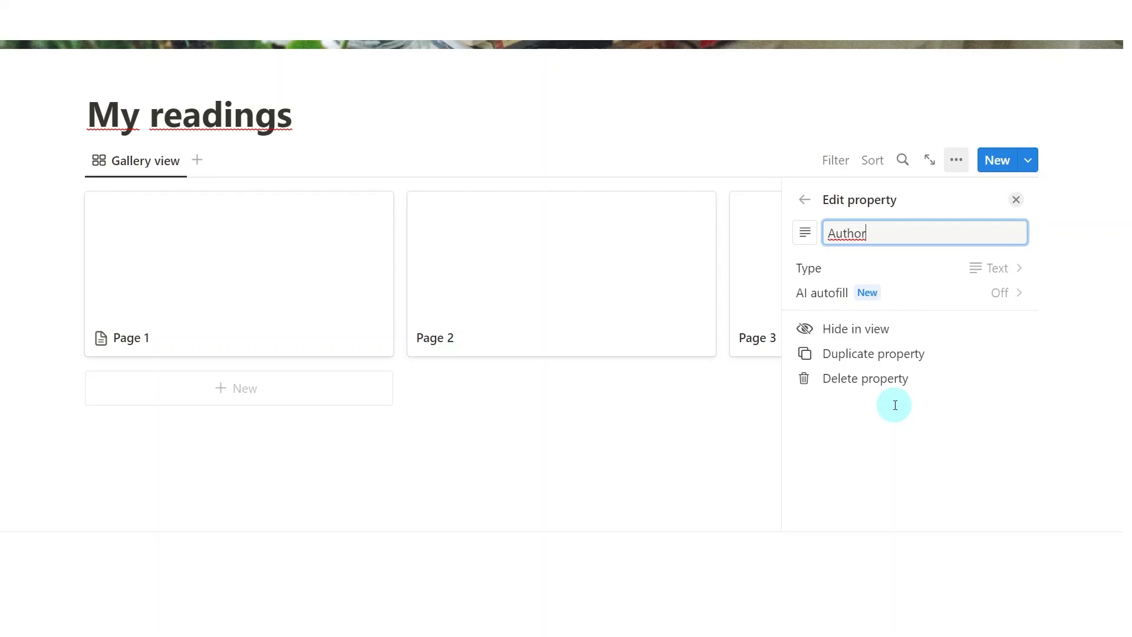
left_click(807, 201)
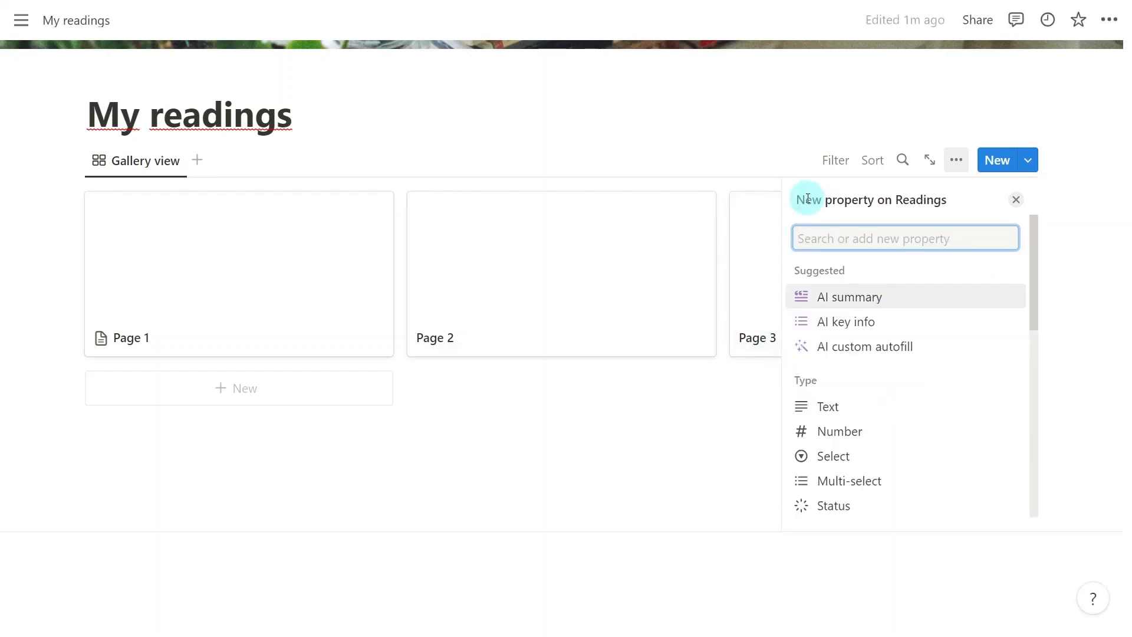
- Add a Select property named "Genre" with the options fiction, romance and productivity
left_click(892, 456)
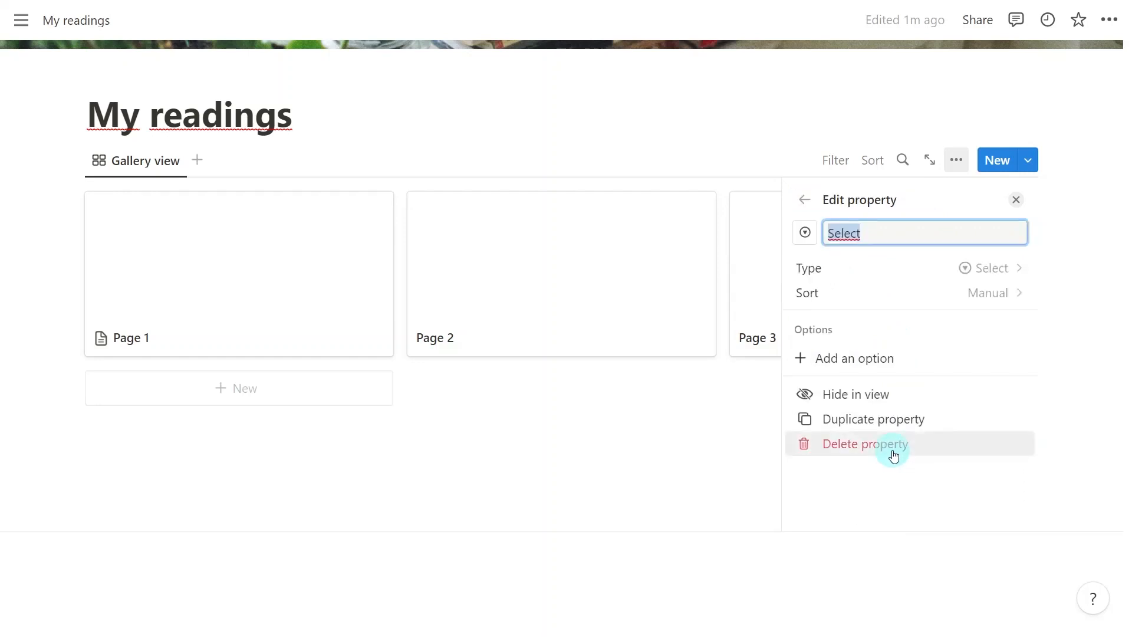
type("Genre")
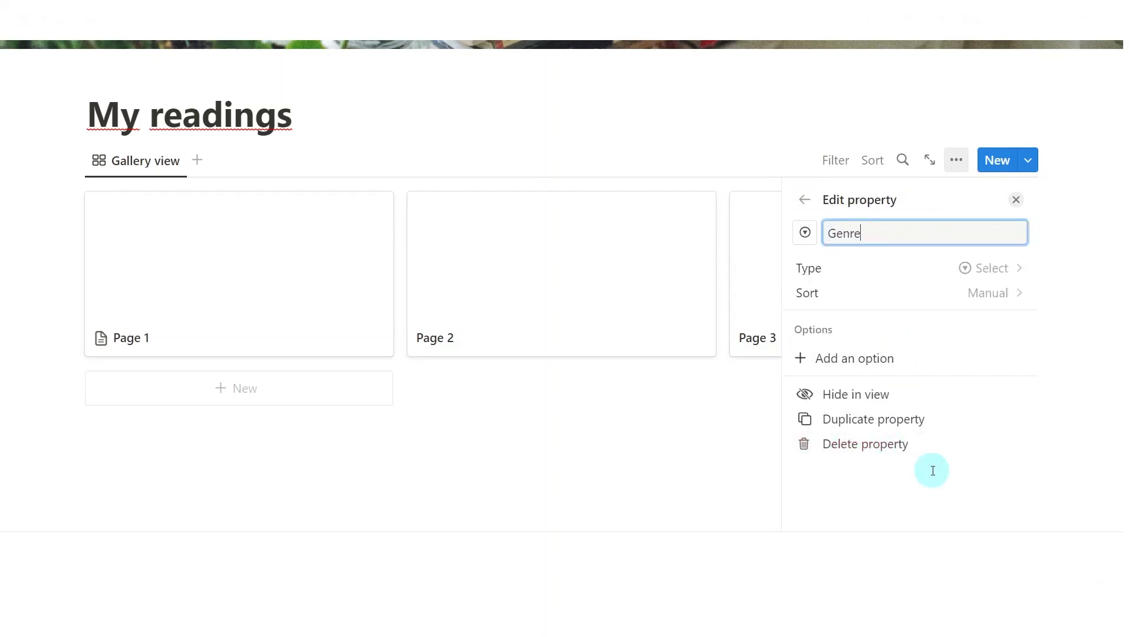
left_click(930, 360)
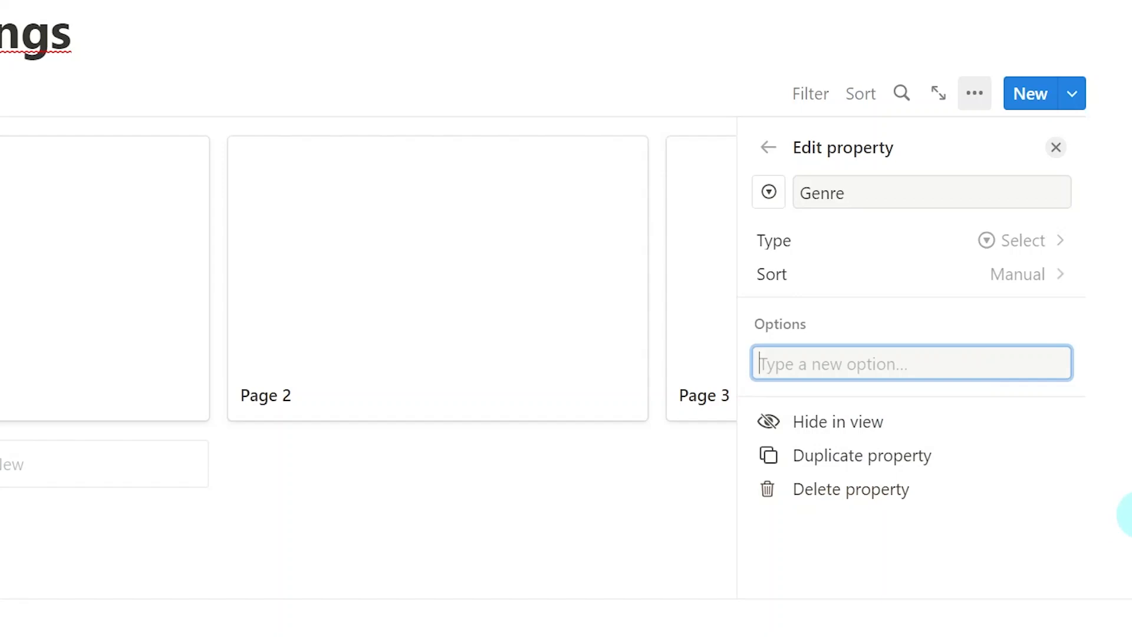
type("fict")
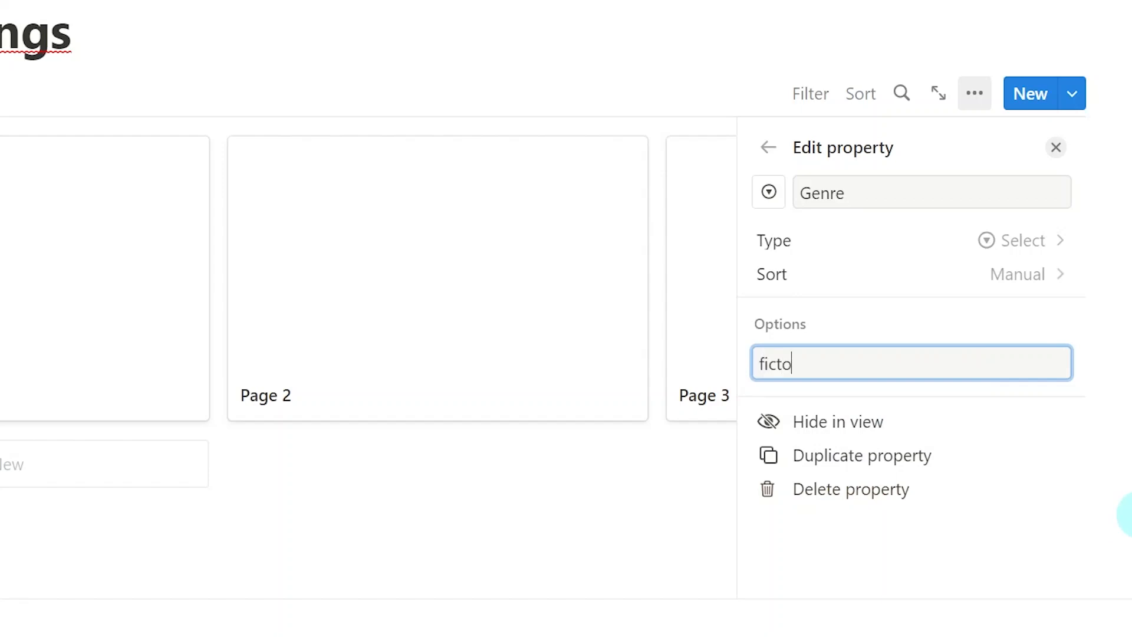
type("ion")
key("Return")
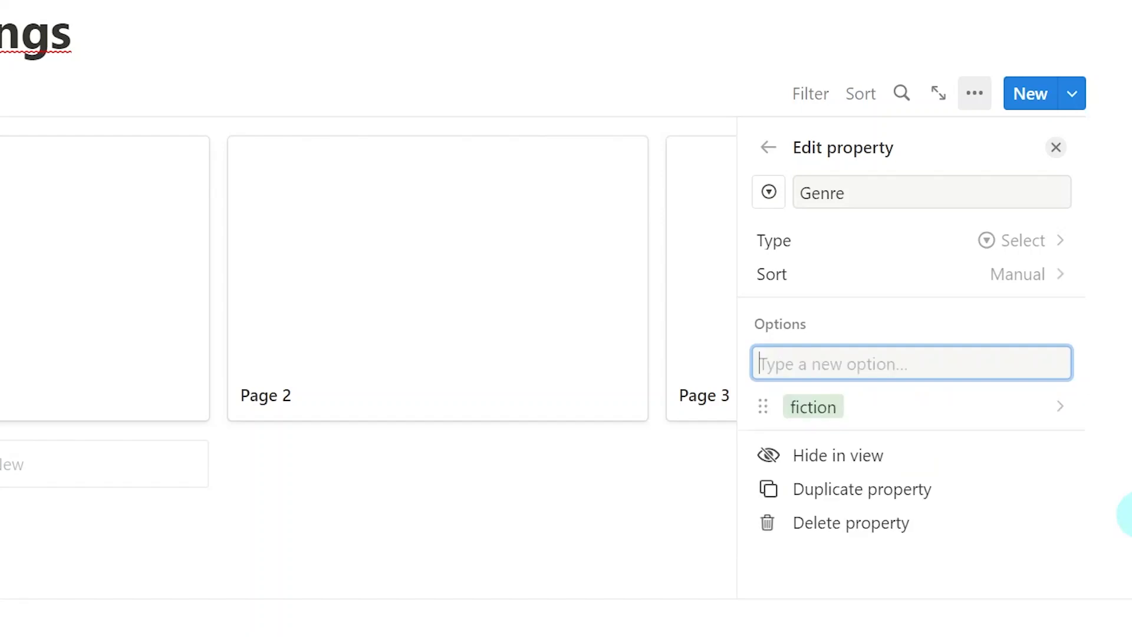
type("romance")
key("Return")
type("productivity")
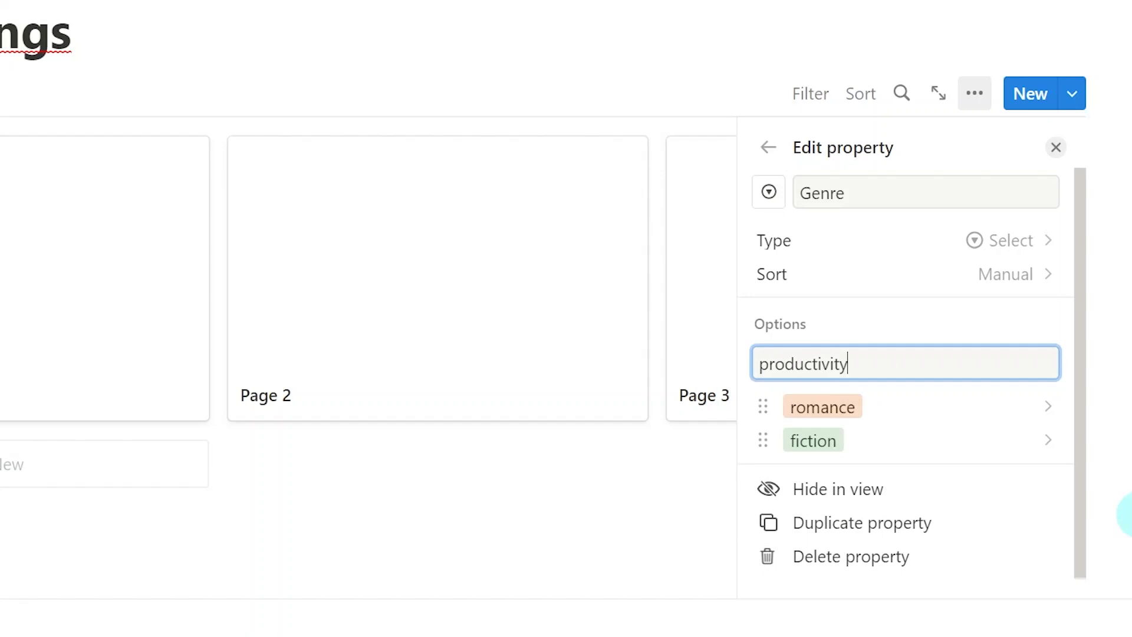
key("Return")
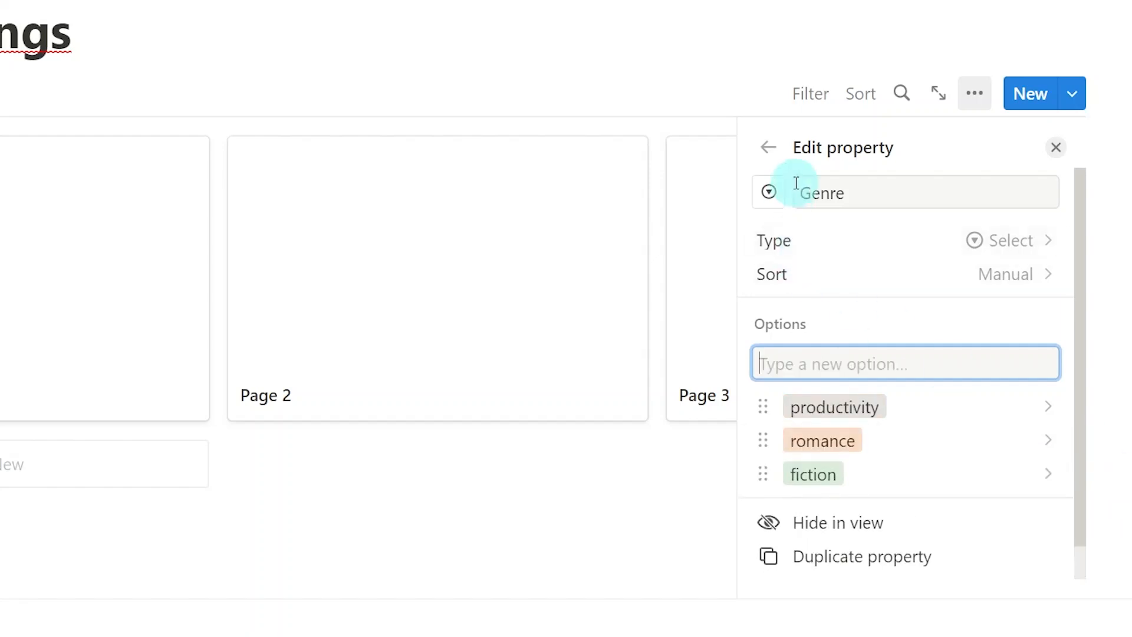
left_click(770, 154)
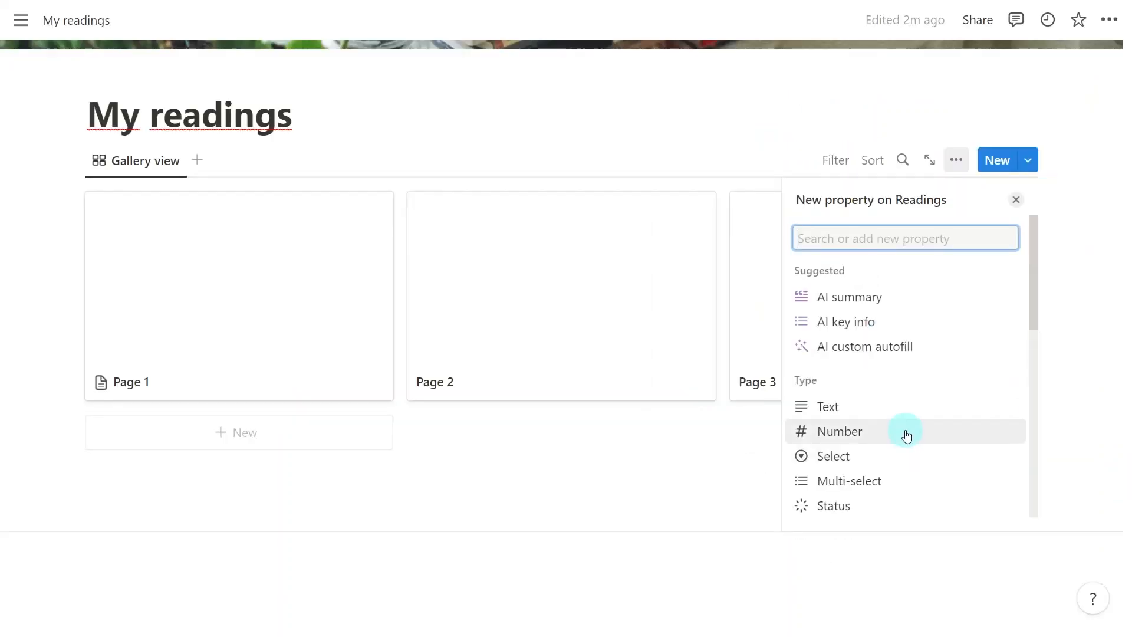
- Add a Number property named "Pages" to the Readings database
left_click(903, 466)
type("Pages")
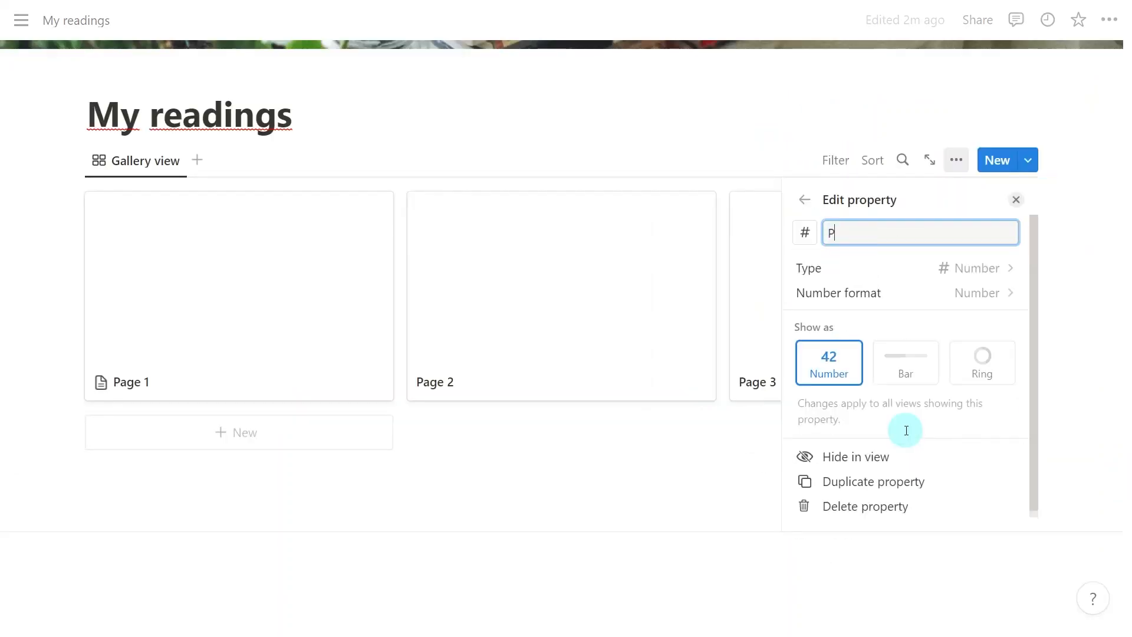
left_click(805, 200)
- Add a Text property named "Summary" to the Readings database
left_click(877, 411)
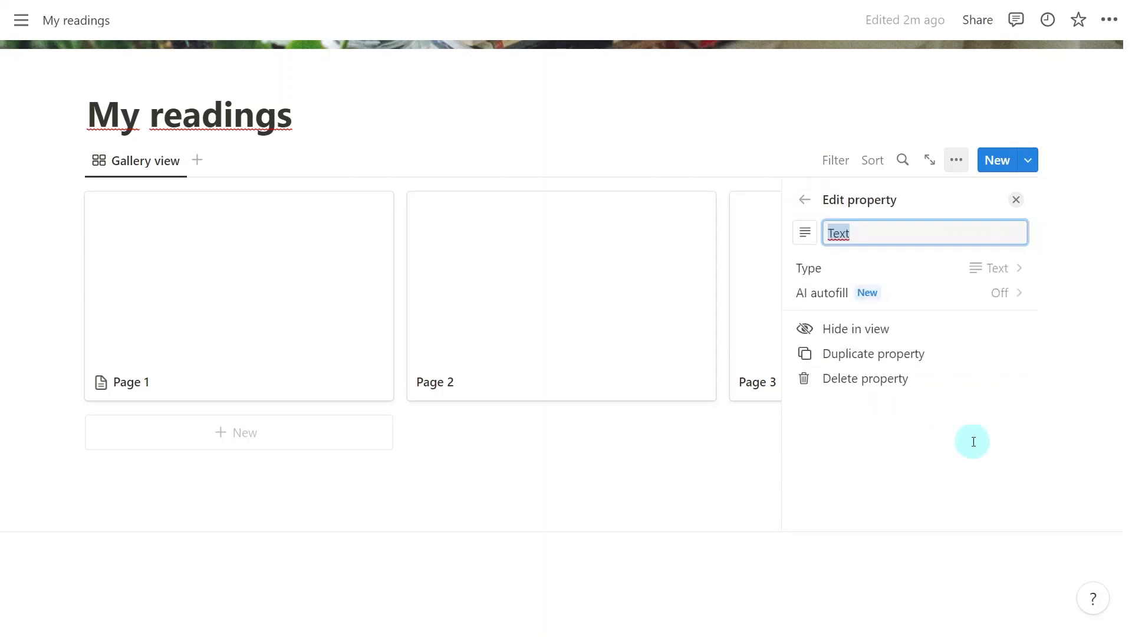
type("Summary")
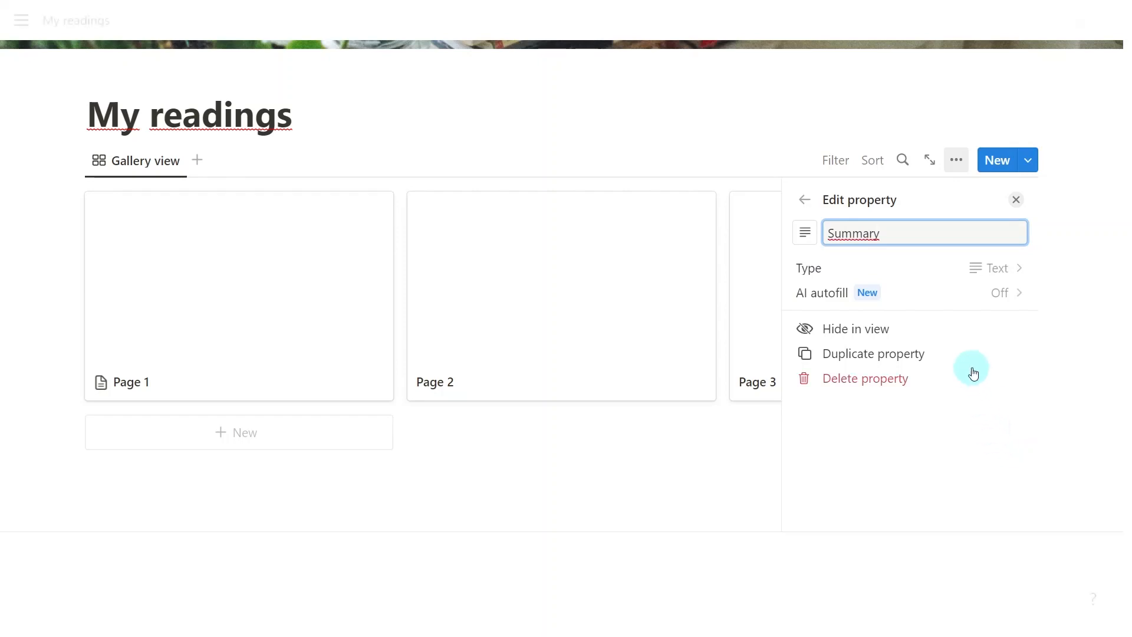
left_click(804, 200)
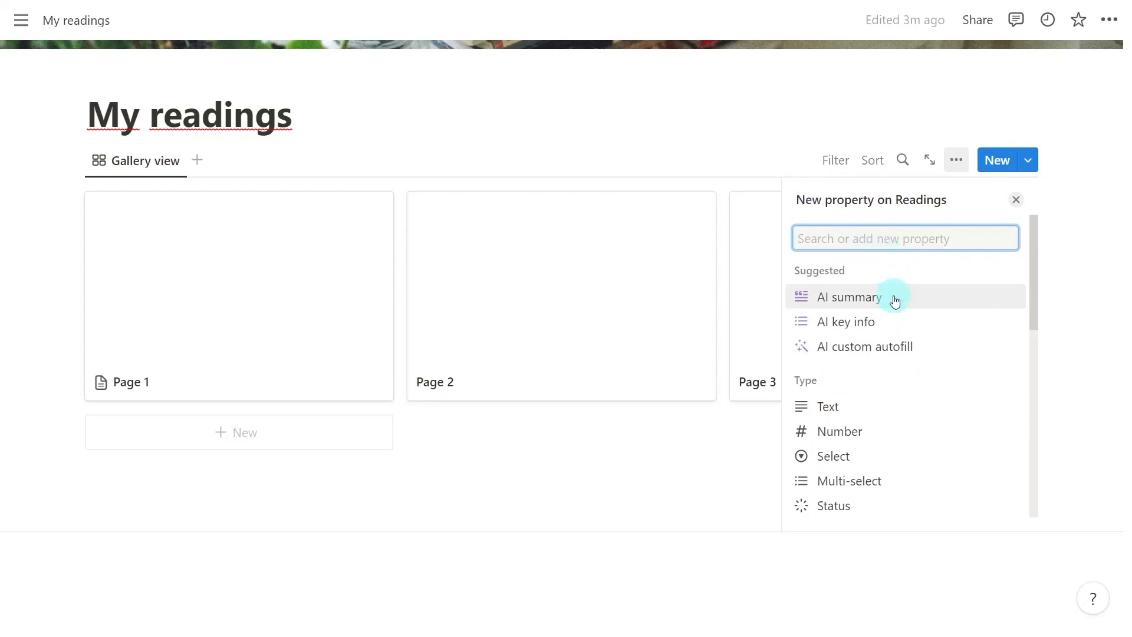
- Add a Select property named "Status" and give it the options "In queue" and "Next"
left_click(922, 457)
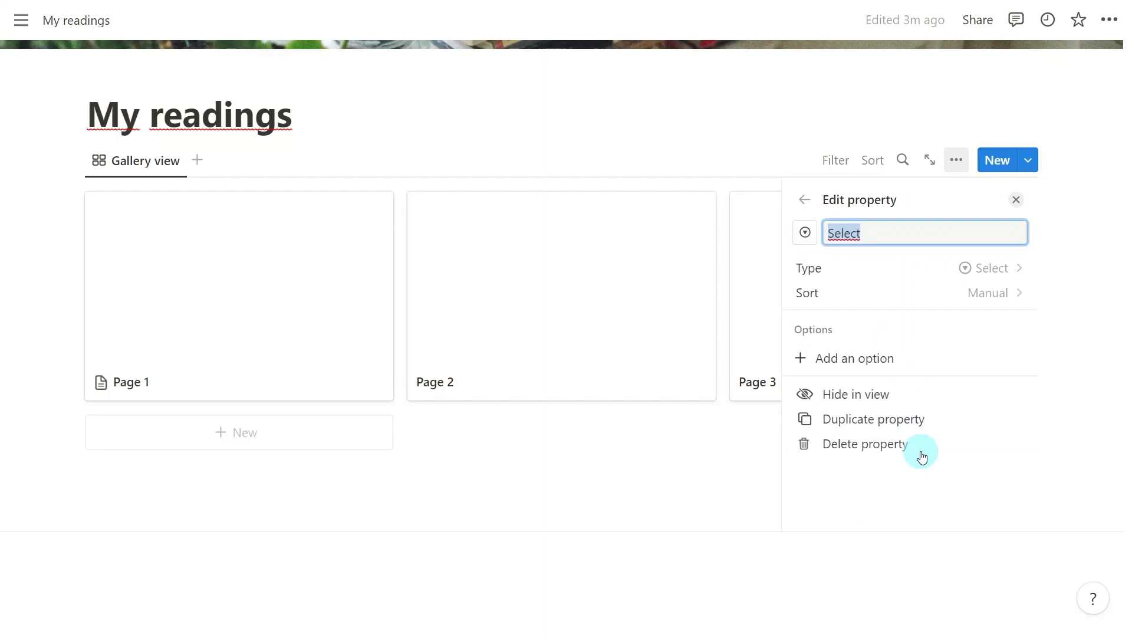
type("Status")
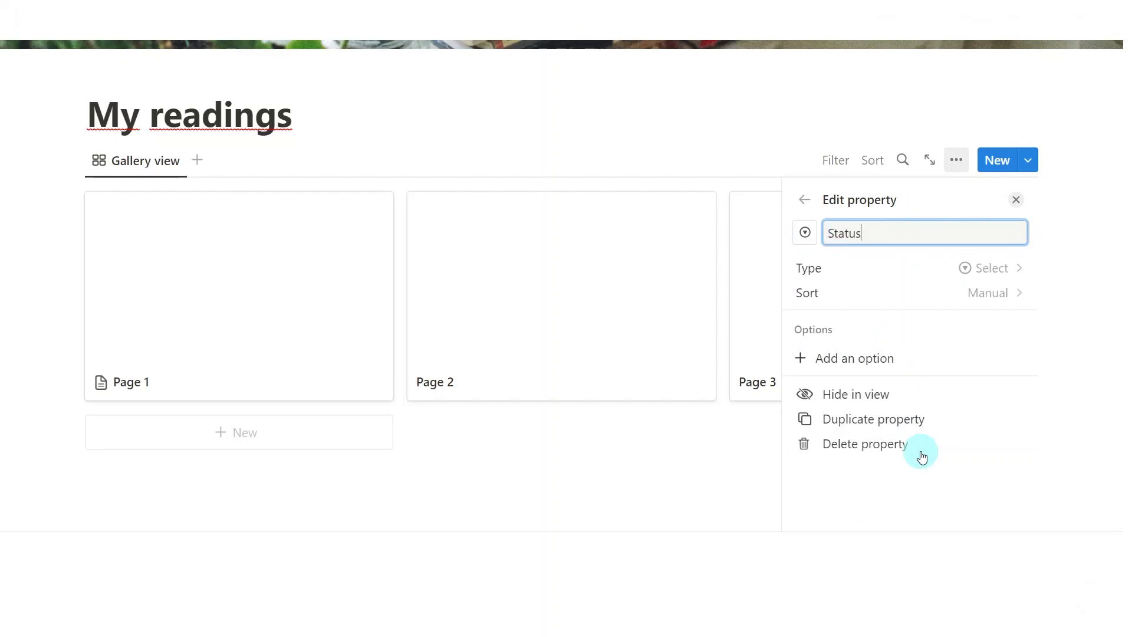
left_click(924, 363)
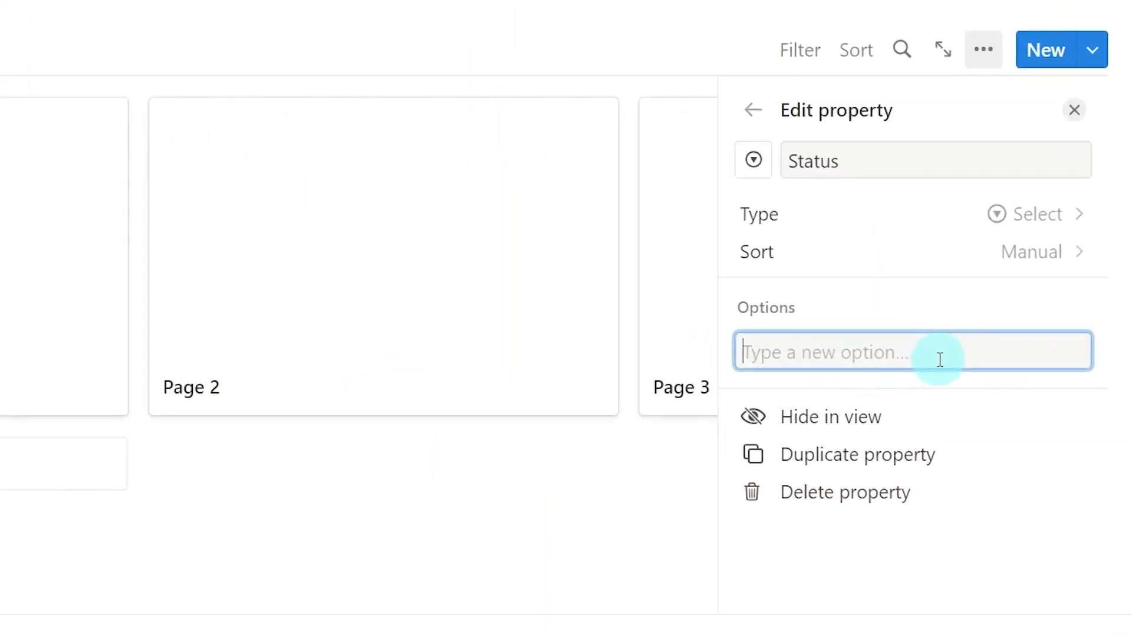
type("In q")
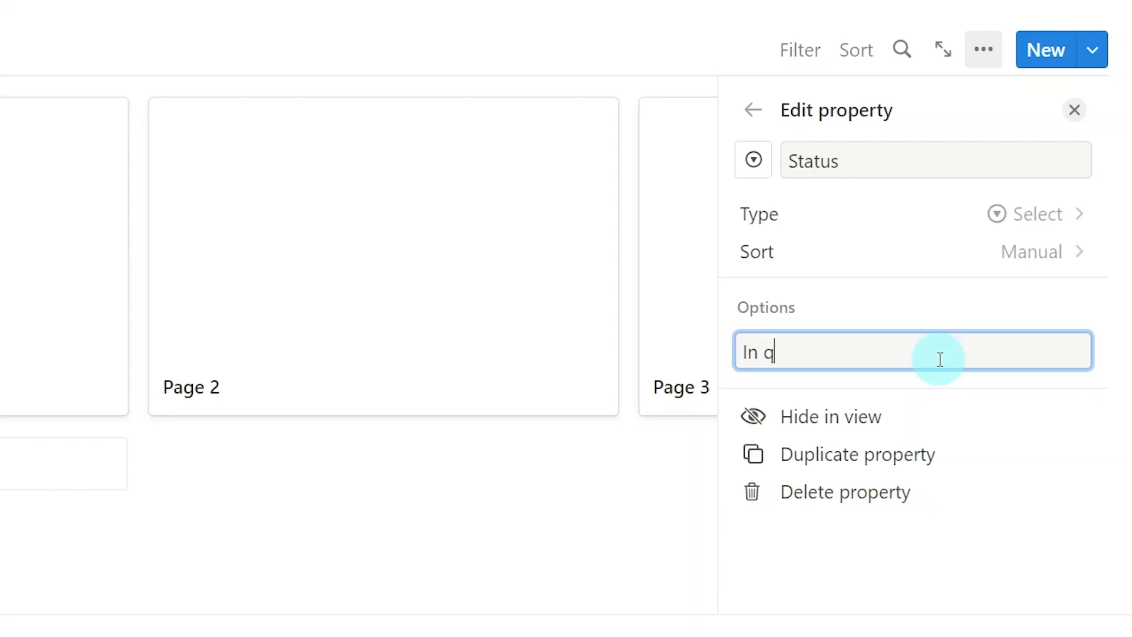
type("ueue")
key("Return")
type("N")
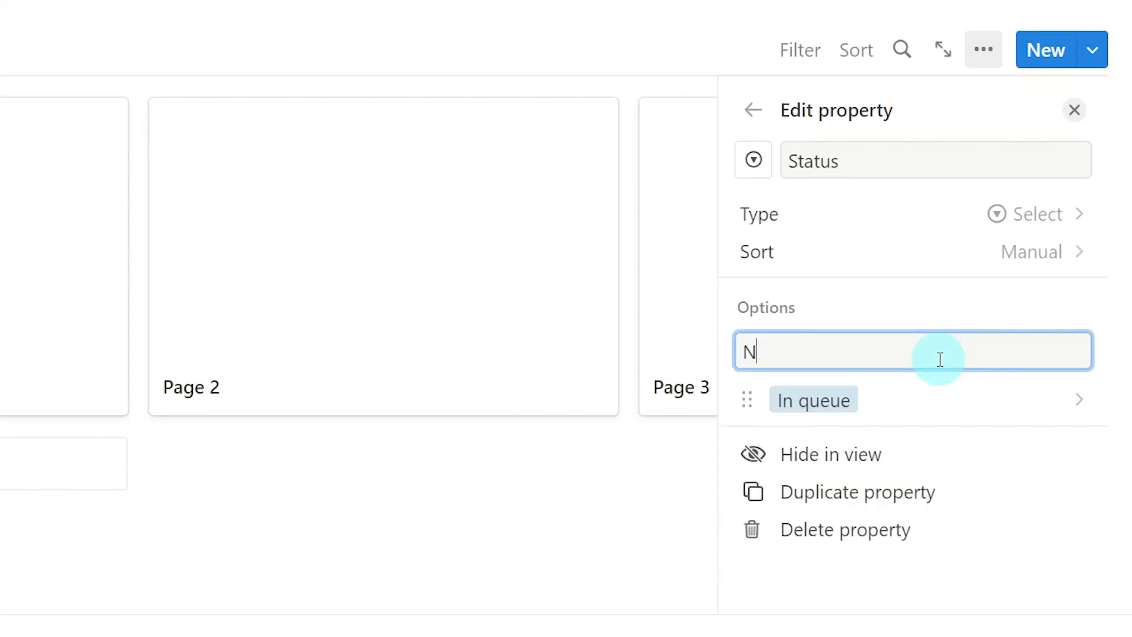
type("ext")
key("Return")
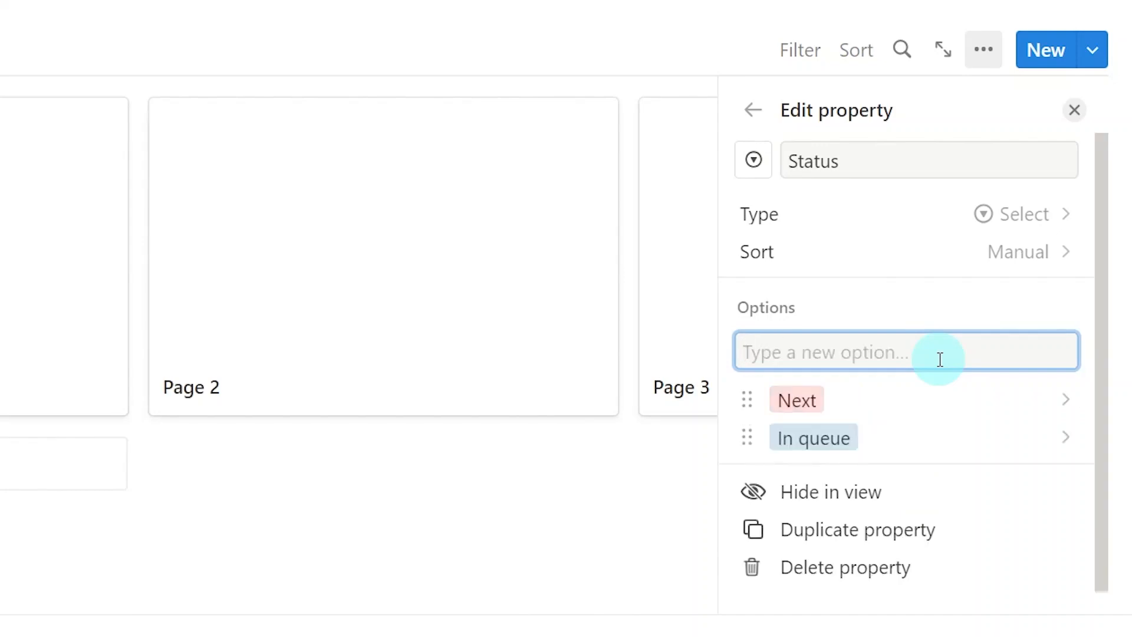
- Add the options "Reading", "Completed" and "Abandoned" to the Status property
type("Reading")
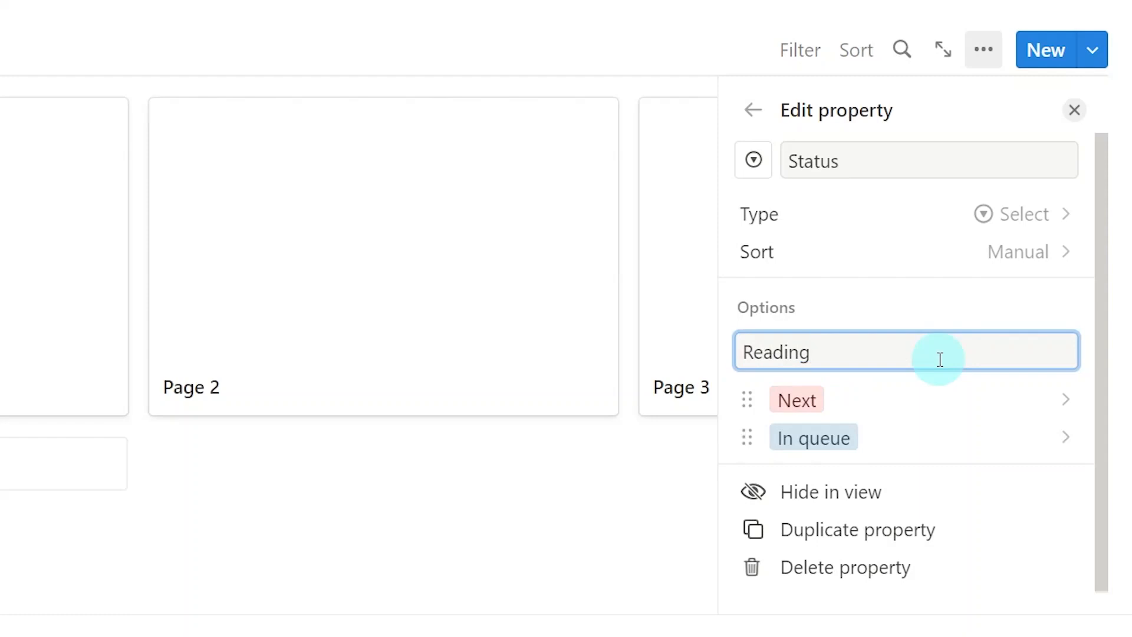
key("Return")
type("Completed")
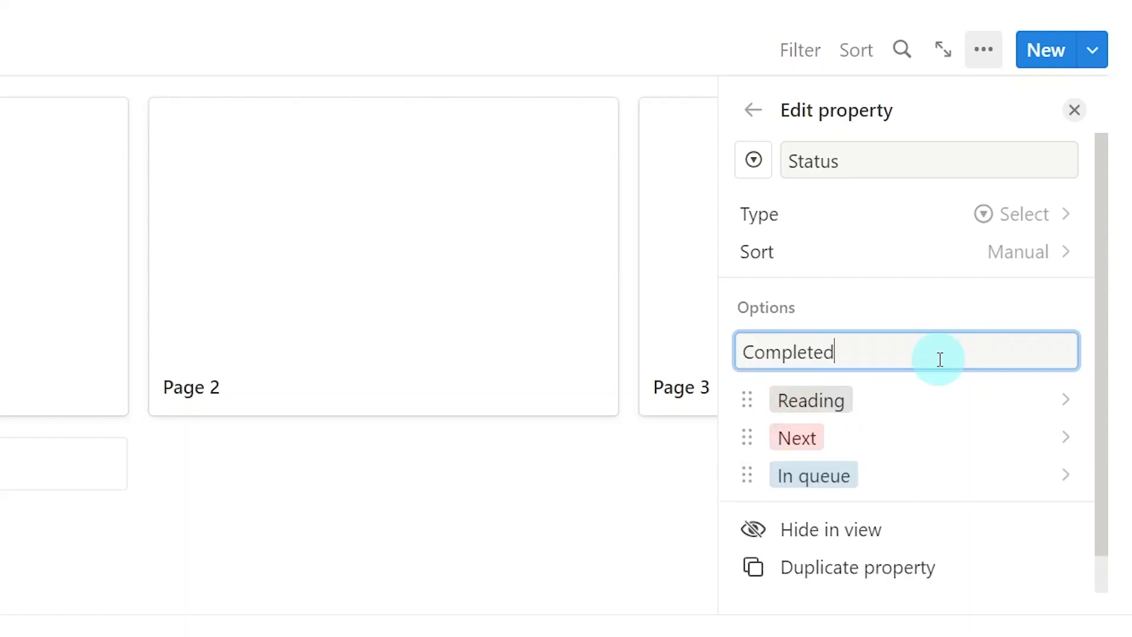
key("Return")
type("A")
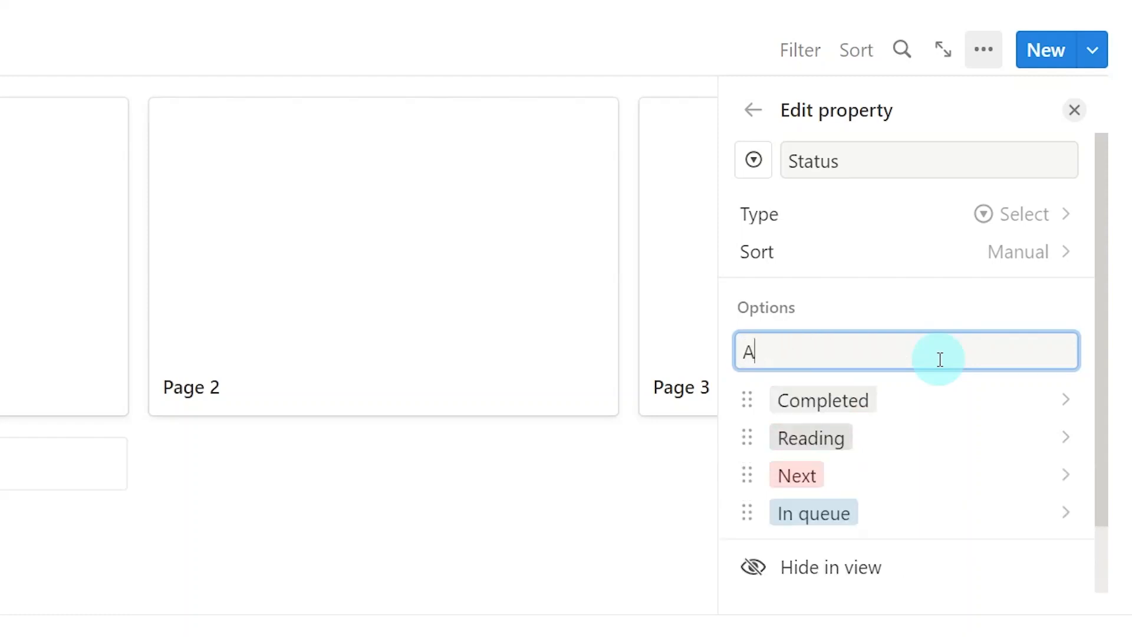
type("bandoned")
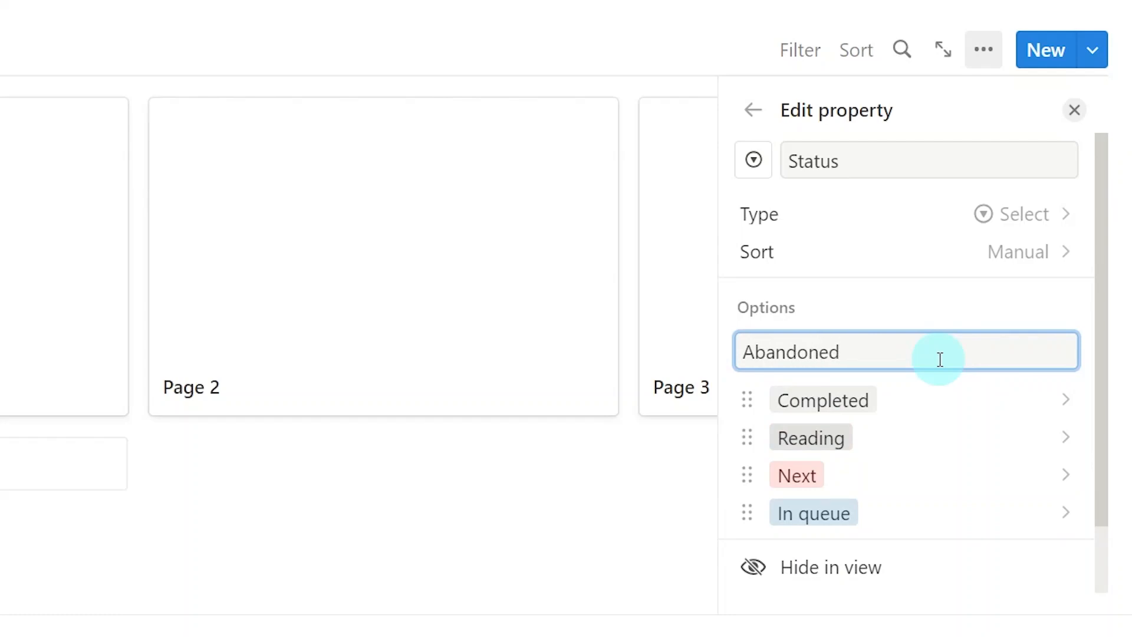
key("Return")
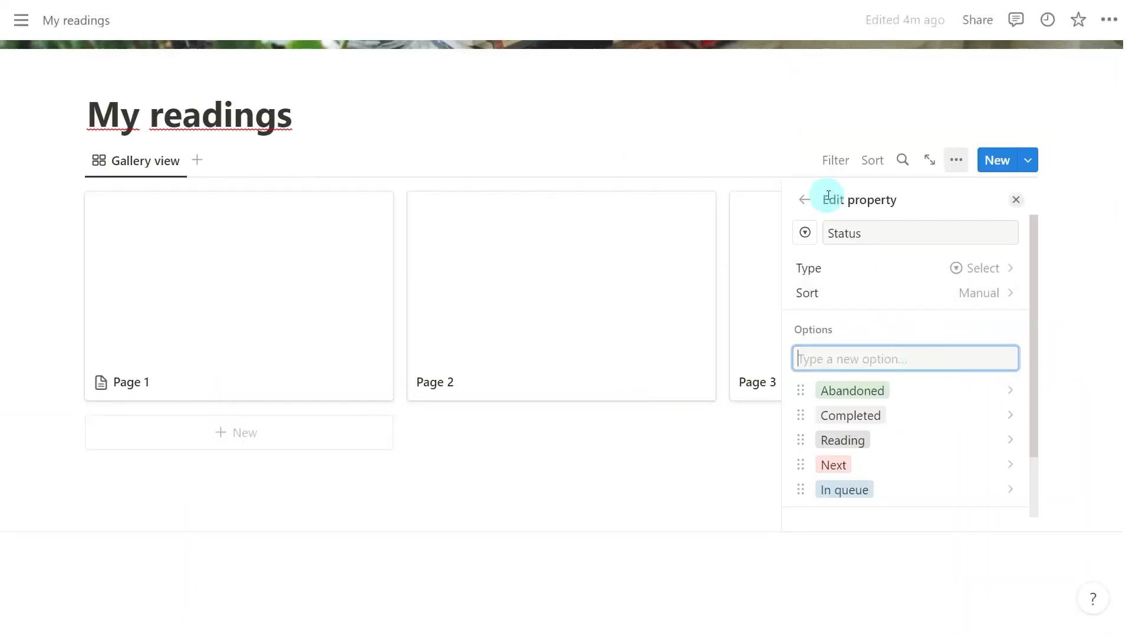
- Add a Date property named "Start" to the Readings database
left_click(804, 199)
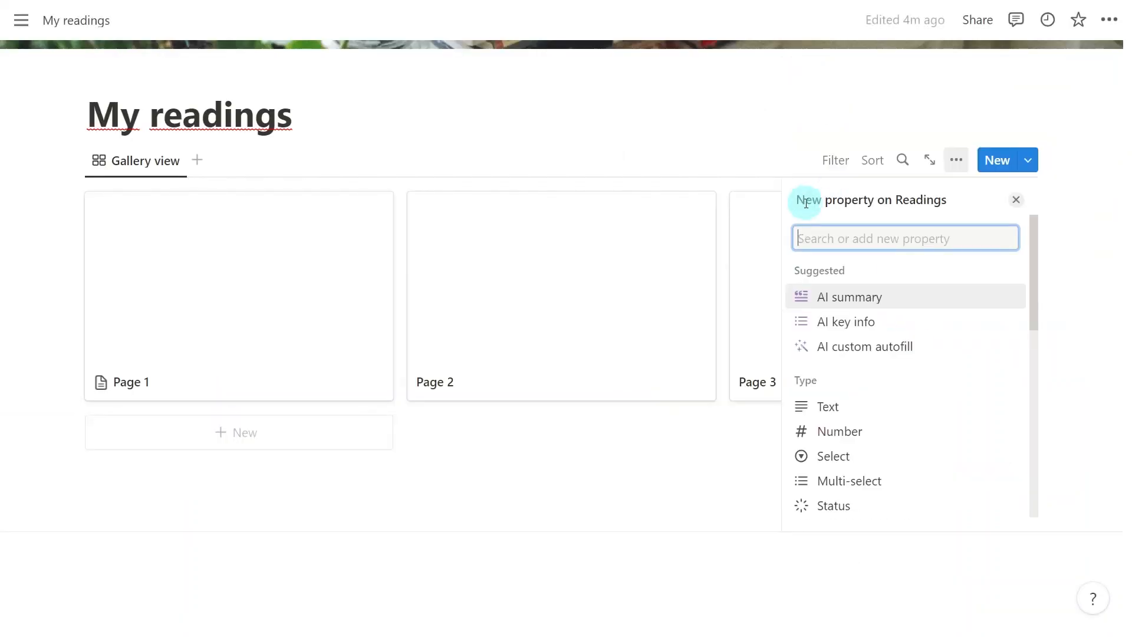
type("date")
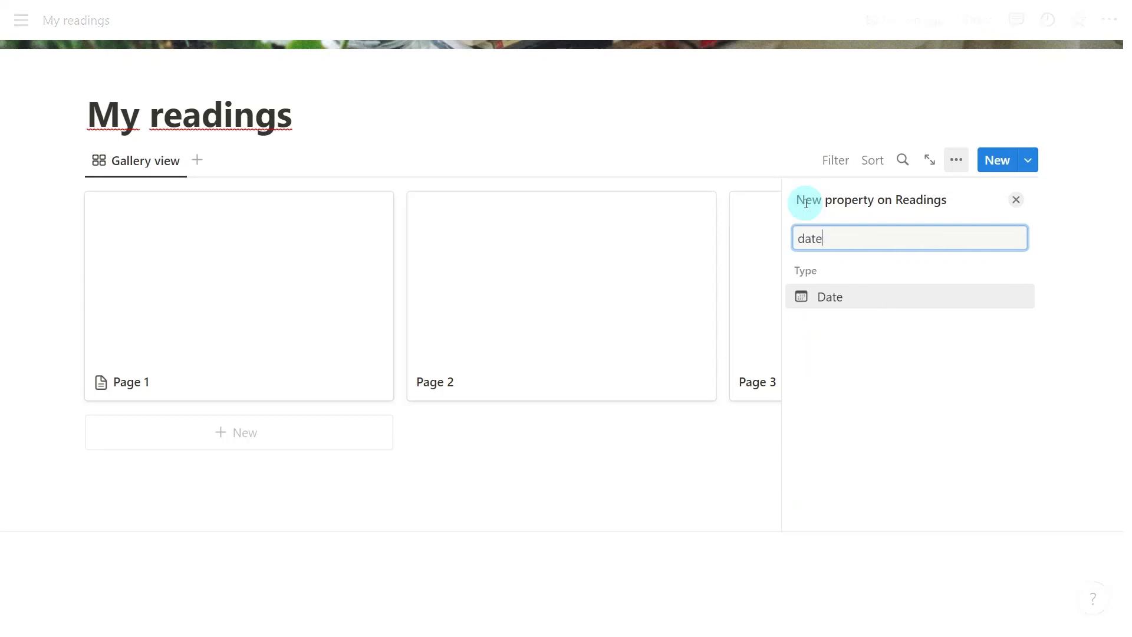
left_click(884, 298)
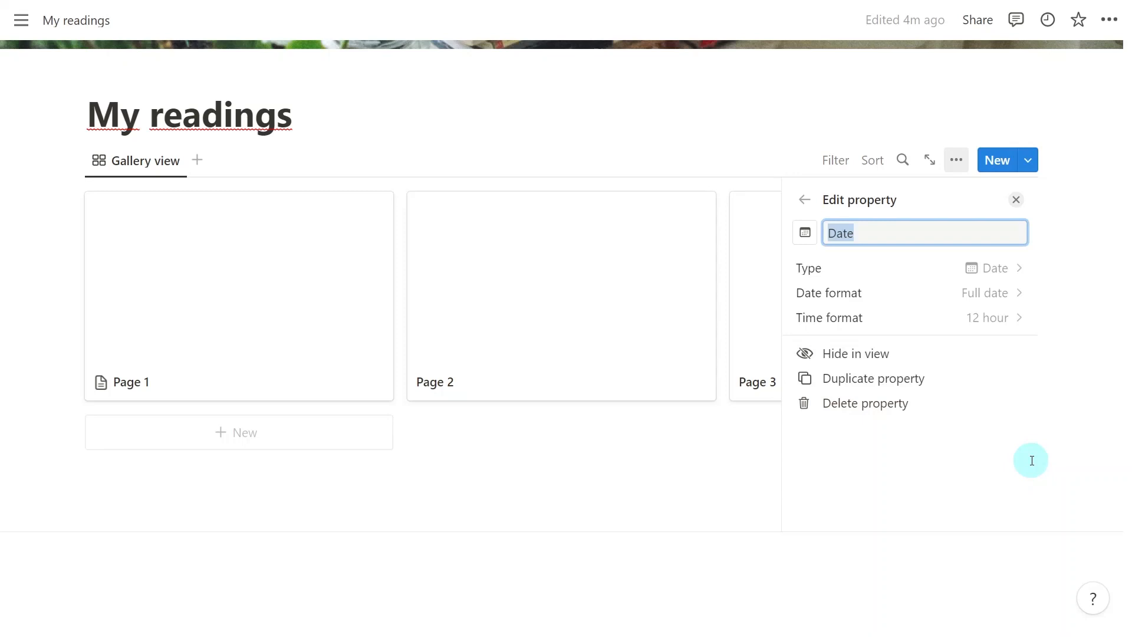
type("Star")
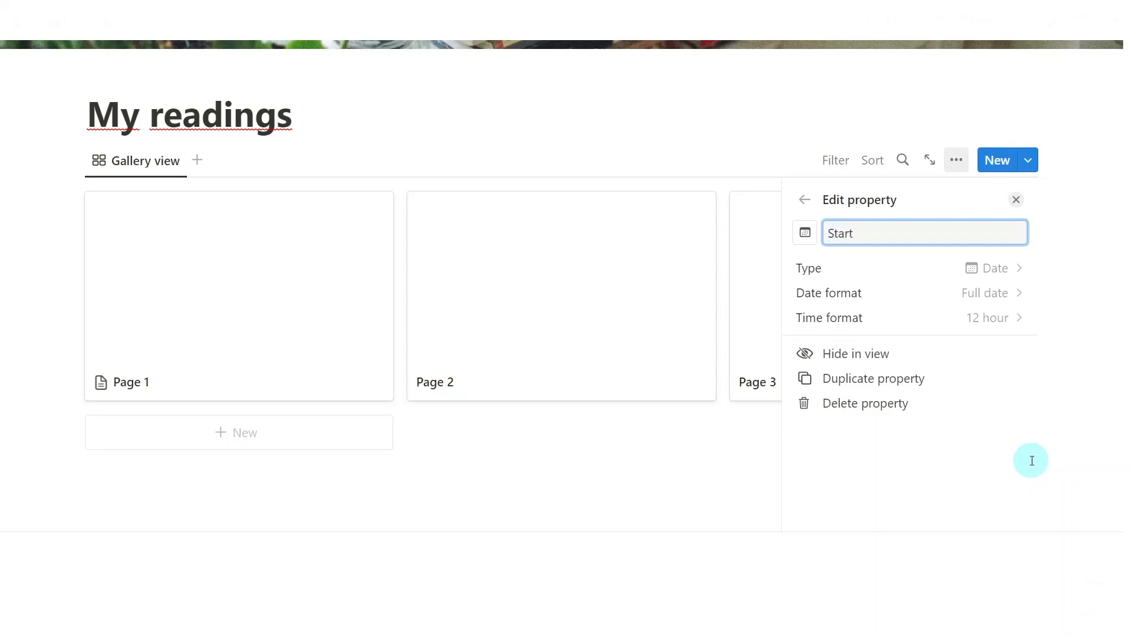
- Add a Date property named "Finish" to the Readings database
left_click(806, 203)
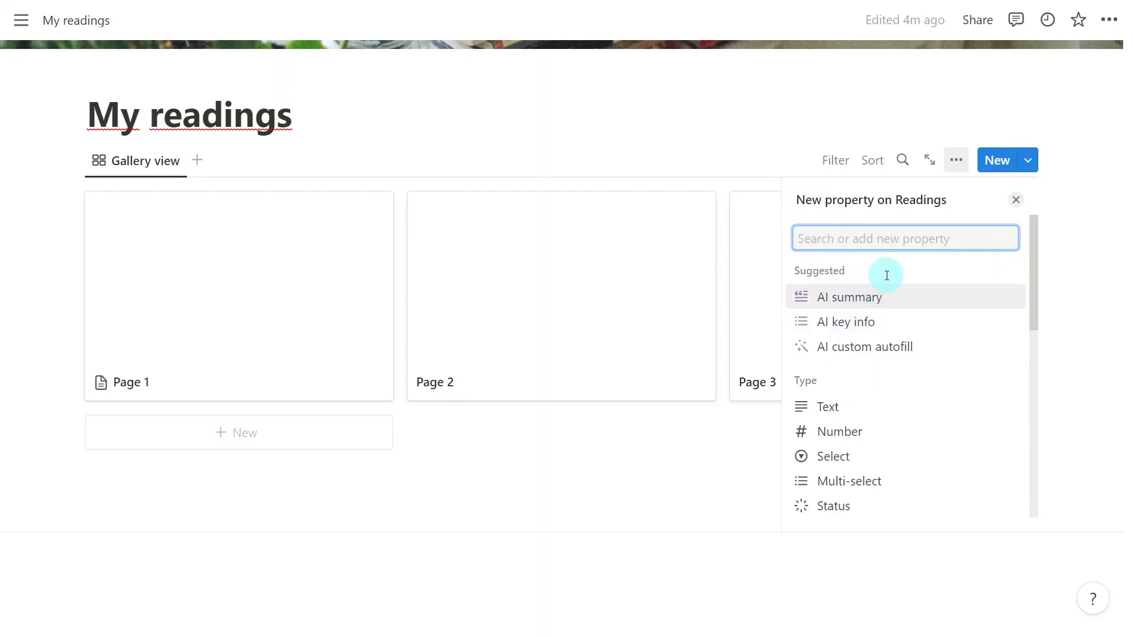
type("date")
left_click(879, 297)
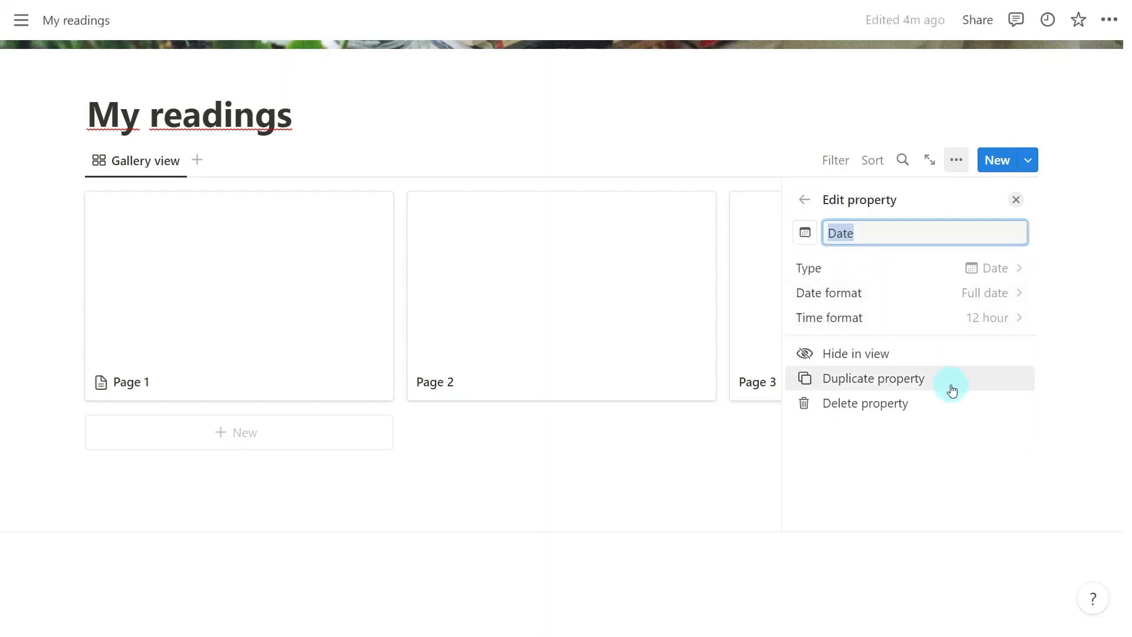
type("Fin")
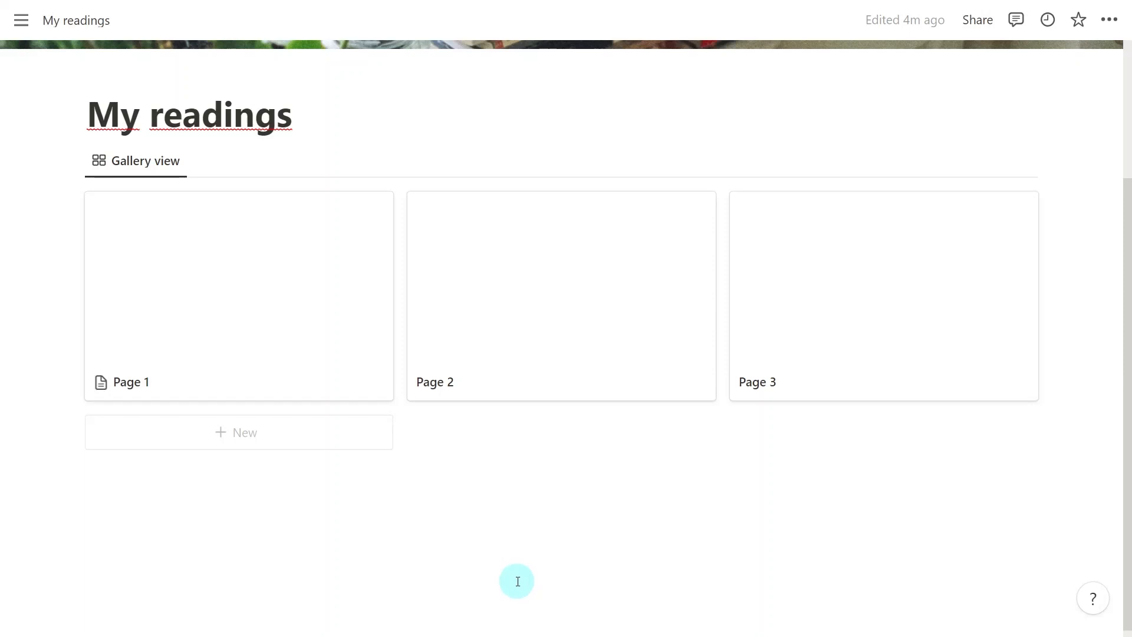
- Create a new template for the Readings database titled "Book Template" with Status set to "In queue"
left_click(1028, 163)
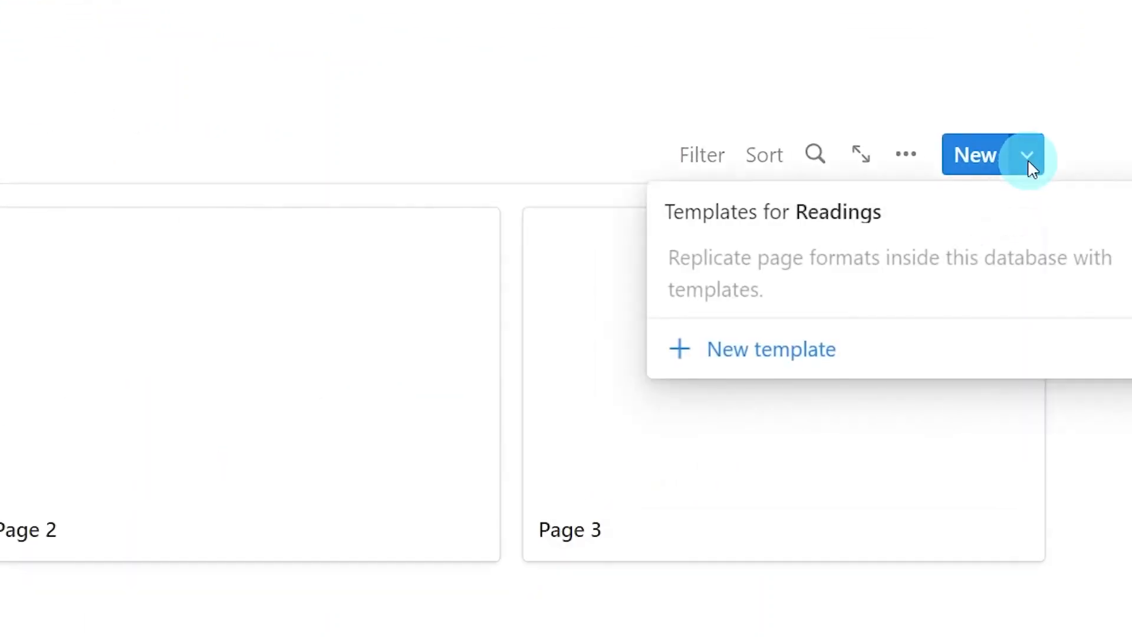
left_click(896, 349)
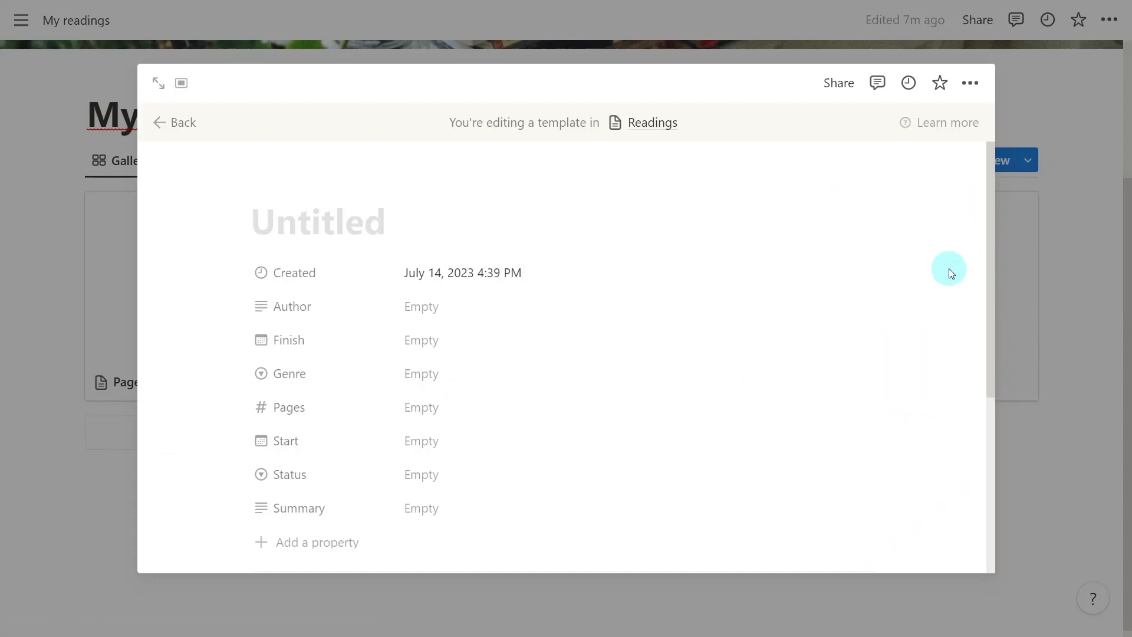
type("B")
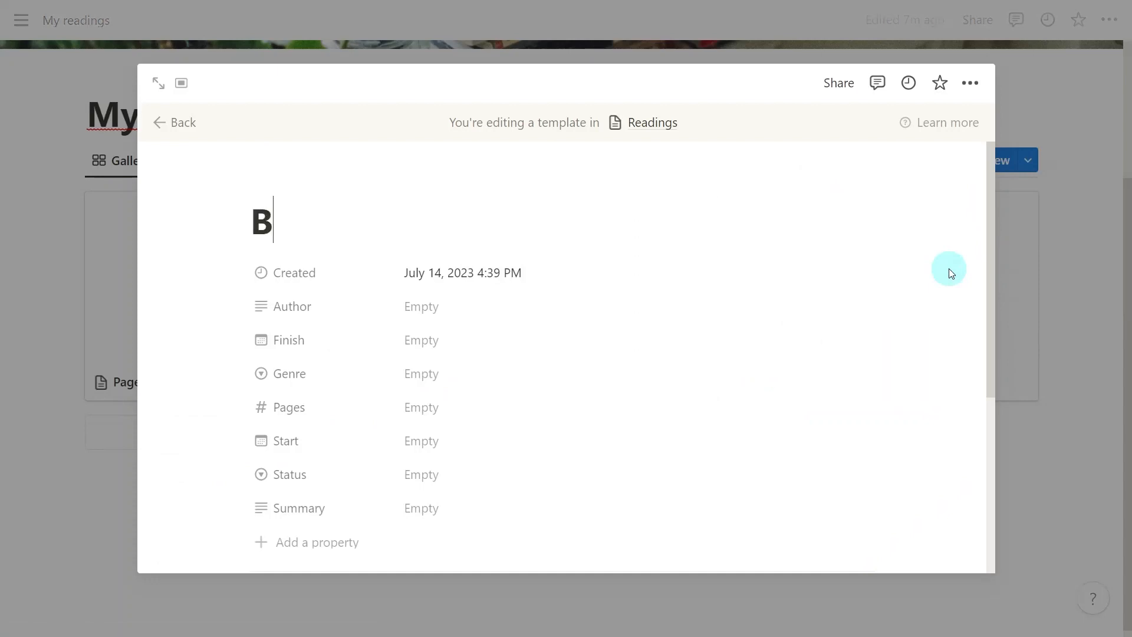
type("ook Template")
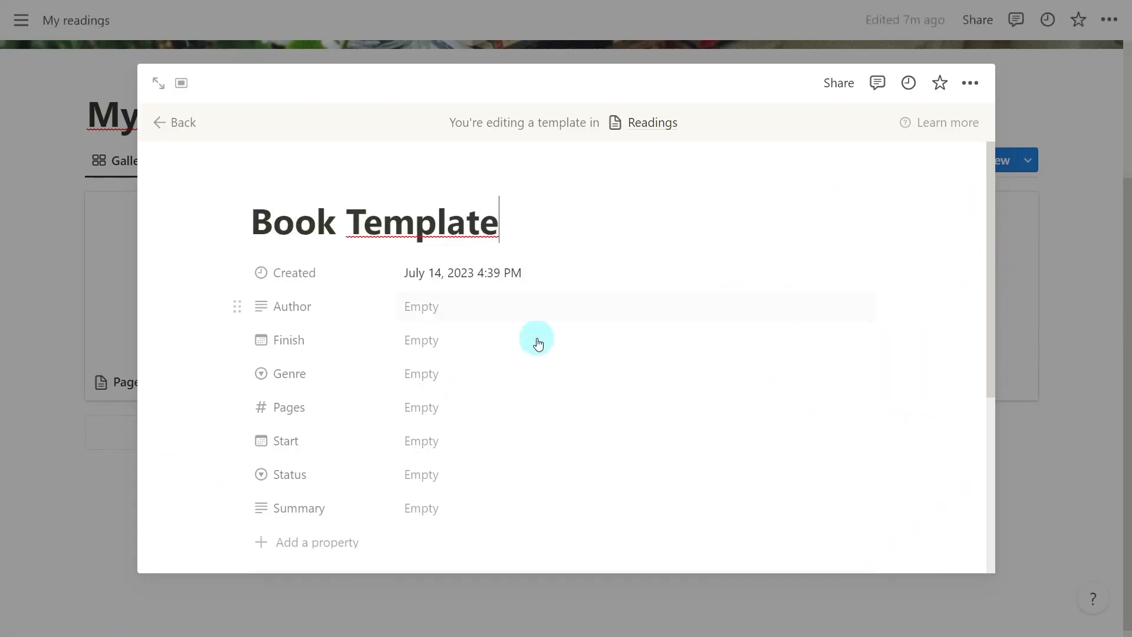
left_click(503, 471)
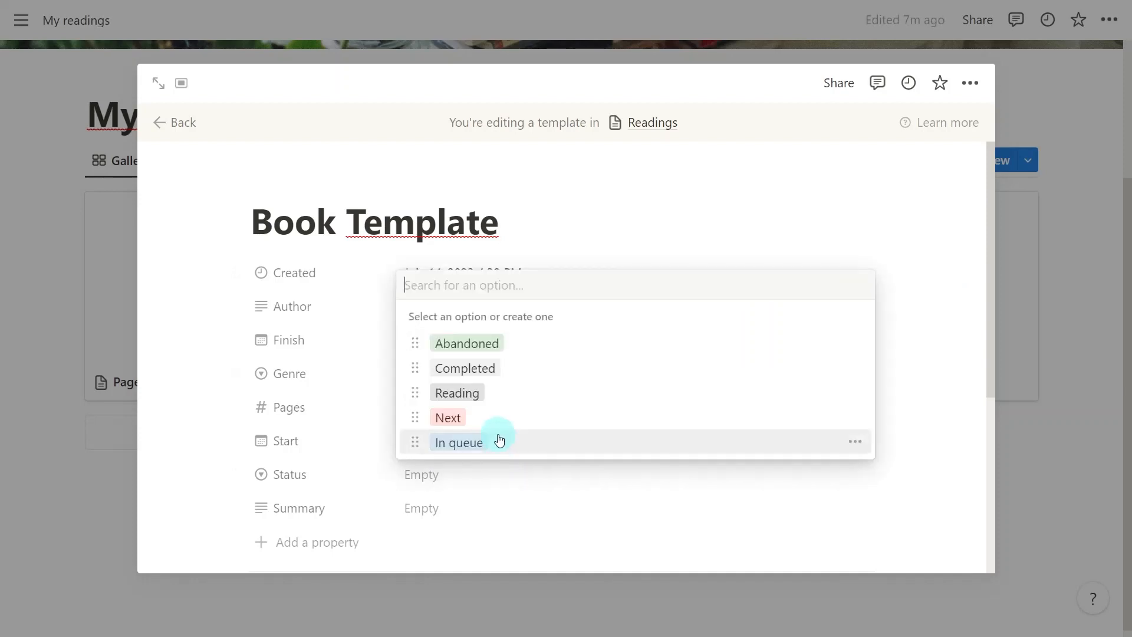
left_click(509, 447)
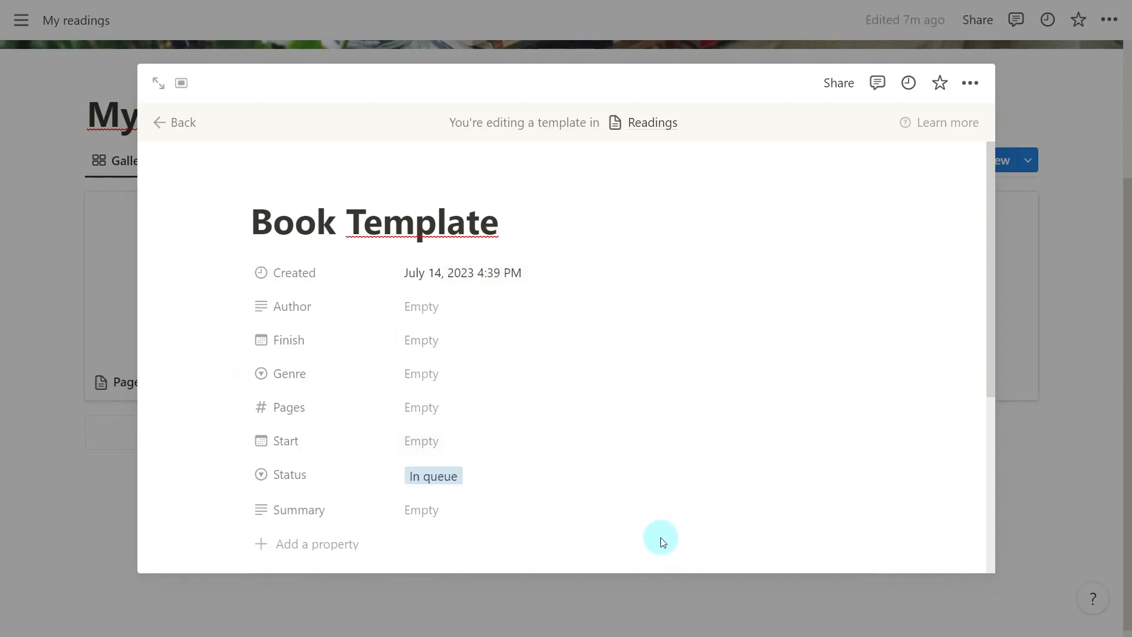
- Add a Heading 1 reading "Characters" with an orange background to the template's body
scroll(643, 525, "down", 5)
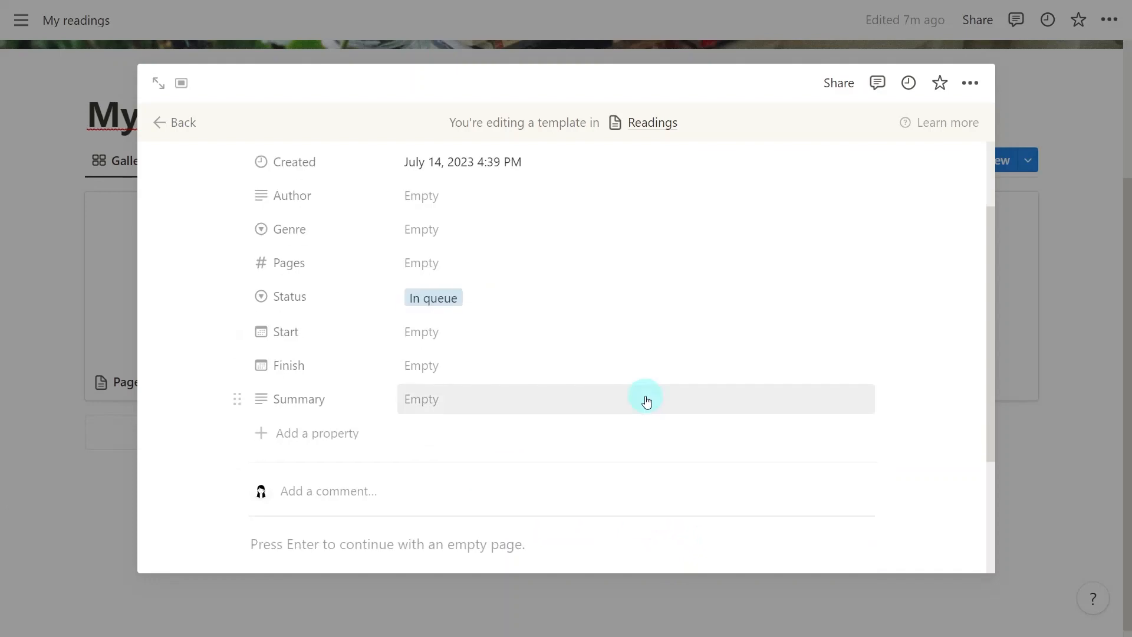
left_click(633, 454)
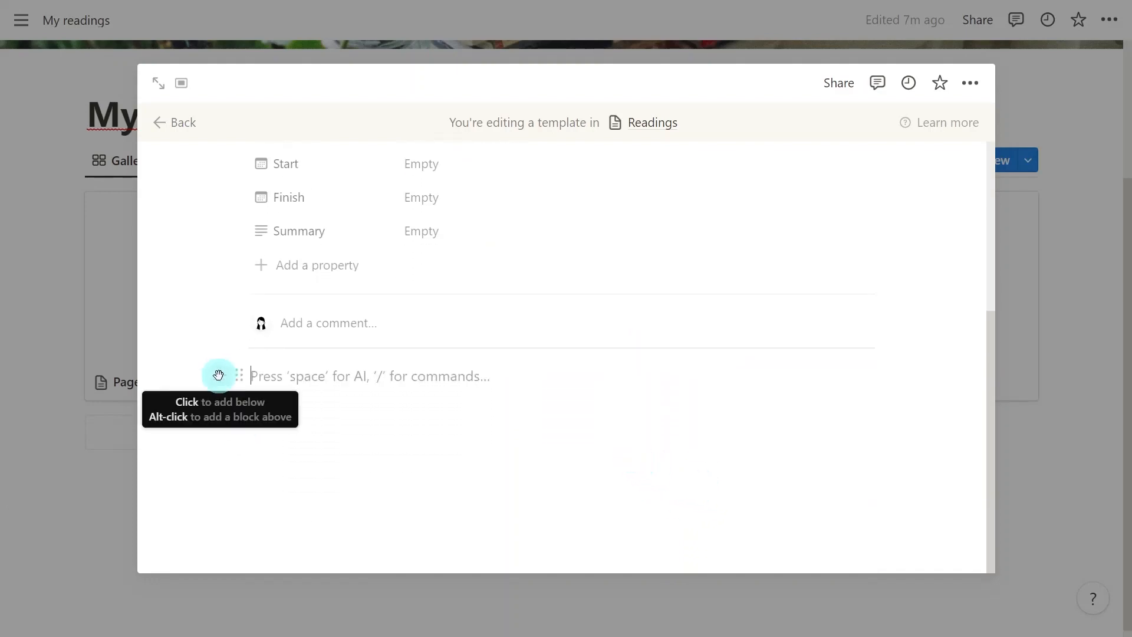
left_click(219, 375)
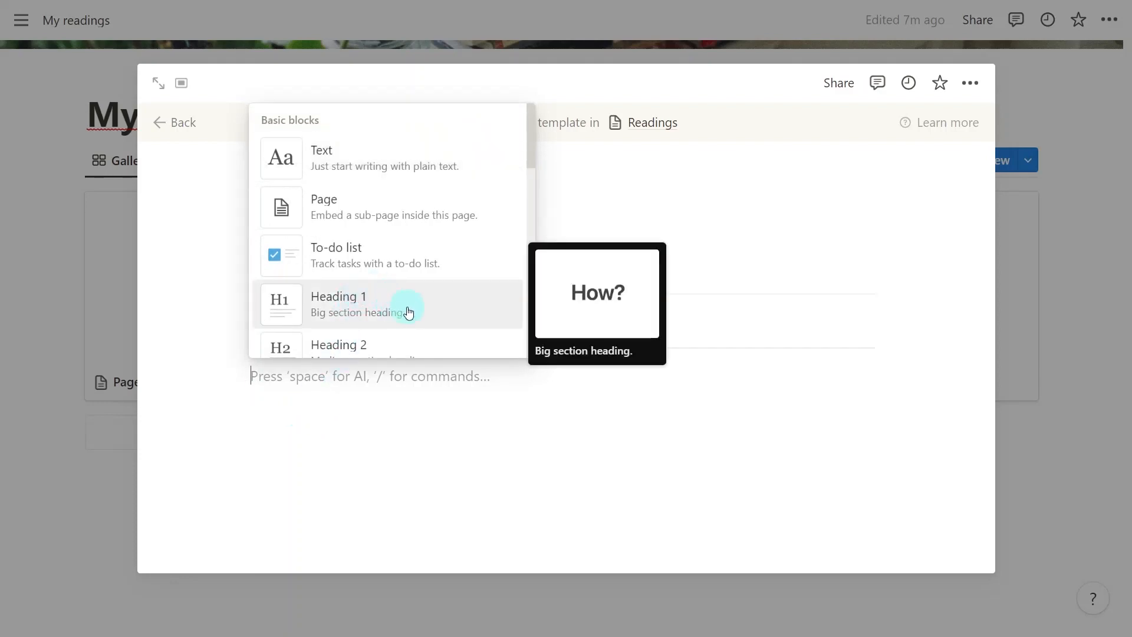
left_click(467, 317)
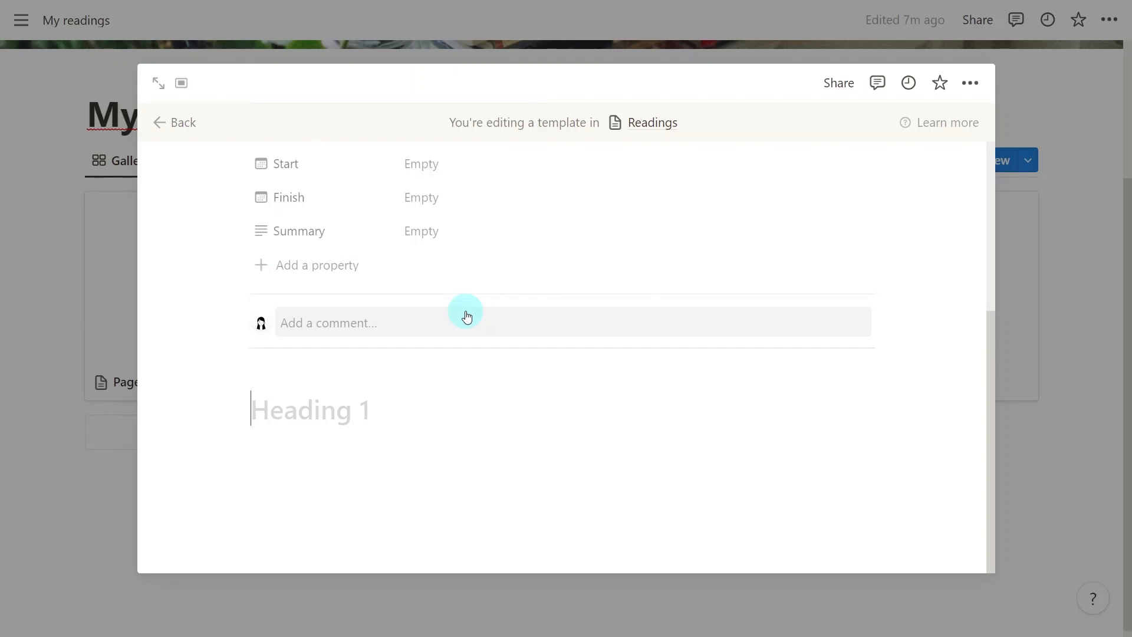
type("Characters")
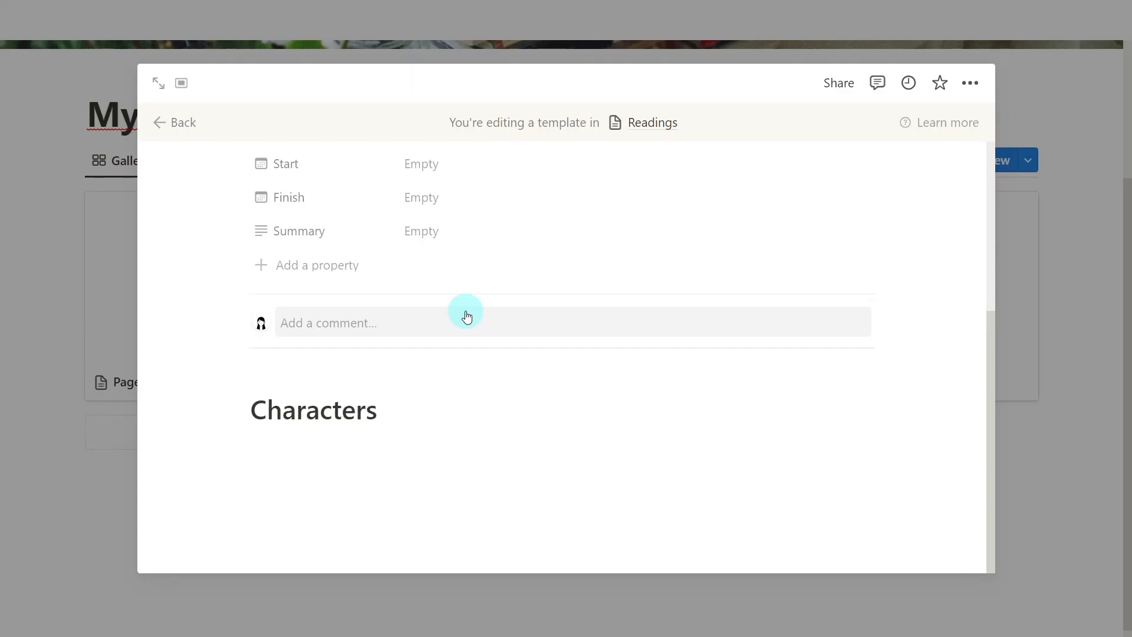
type(" /orange")
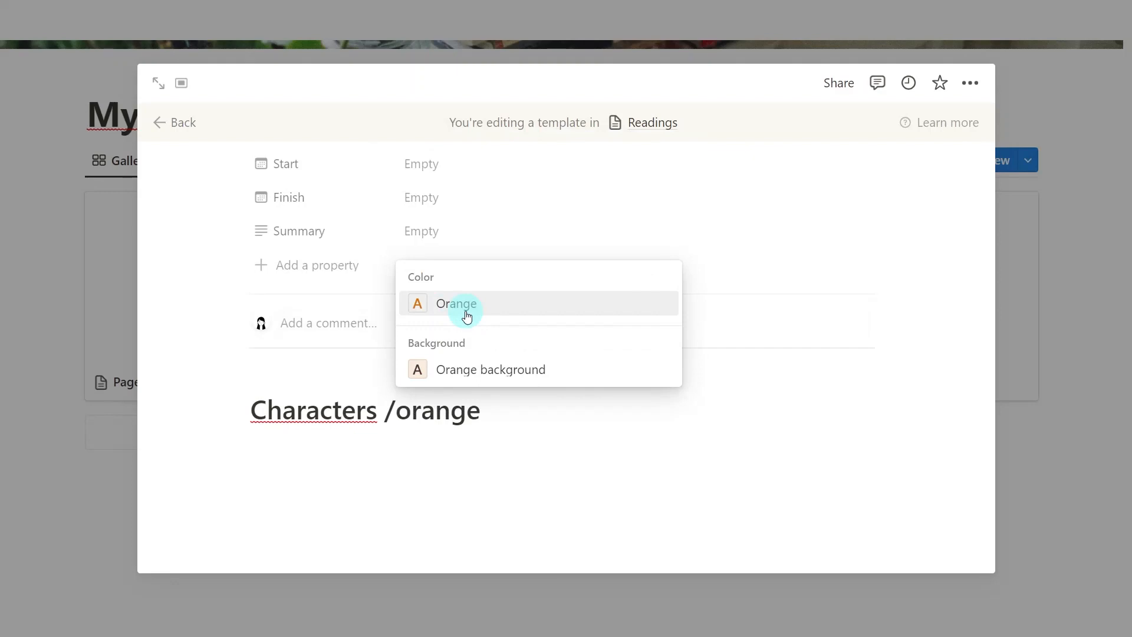
key("Down")
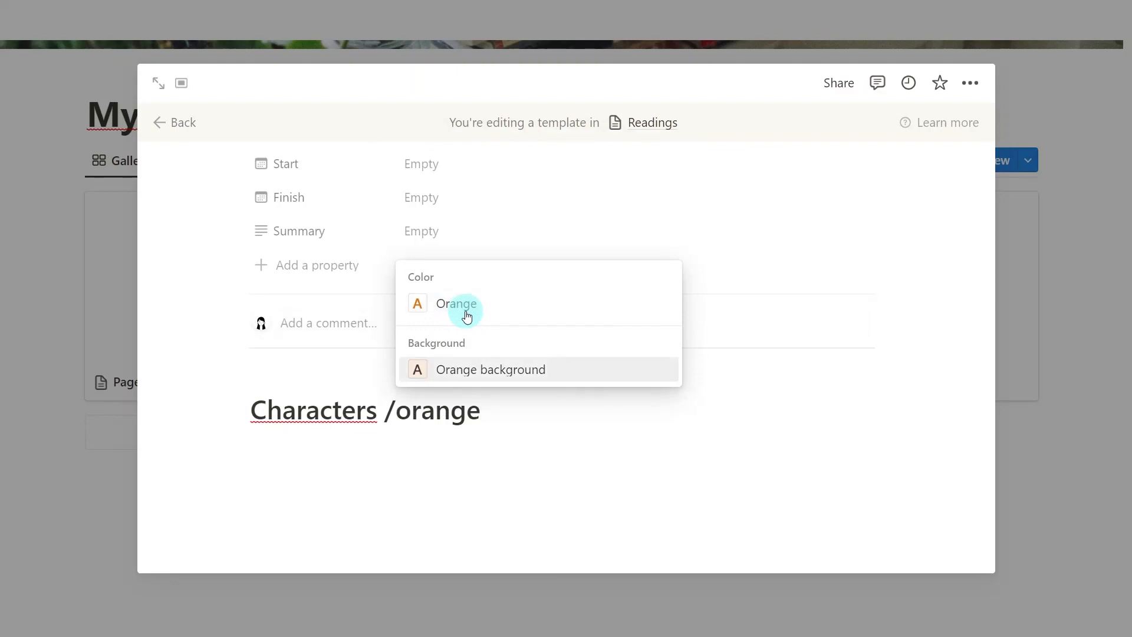
key("Return")
- Leave a few blank lines below the "Characters" heading and insert a divider after them
key("Return")
key("Return")
key("Return")
key("Return")
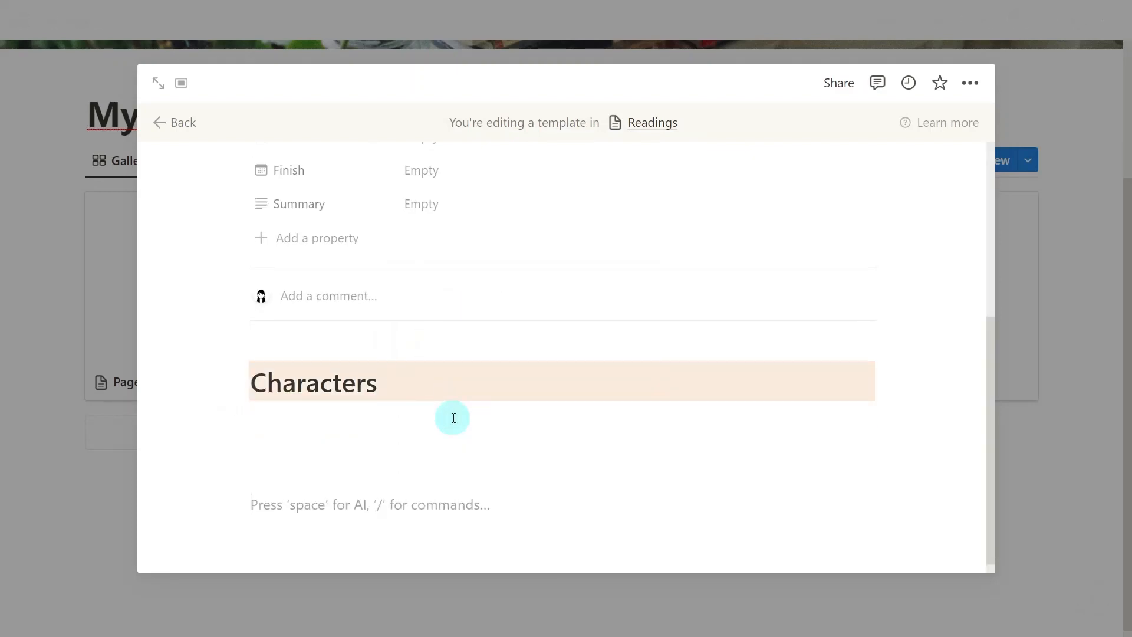
type("---")
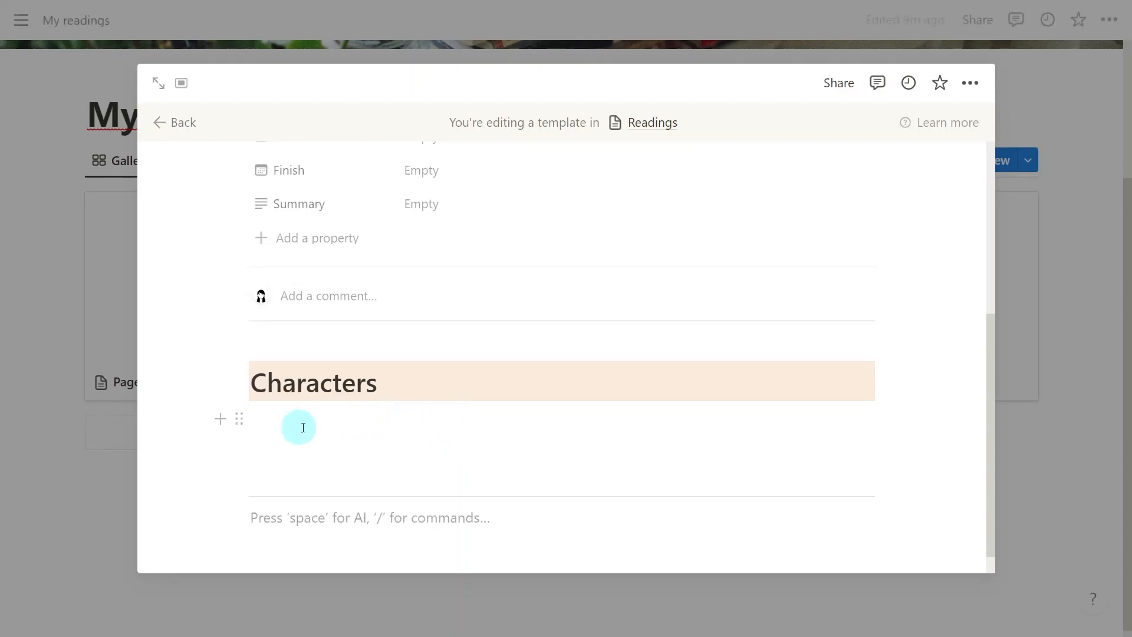
- Duplicate the "Characters" heading, move the copy below the divider and rename it "Quotes"
left_click(241, 381)
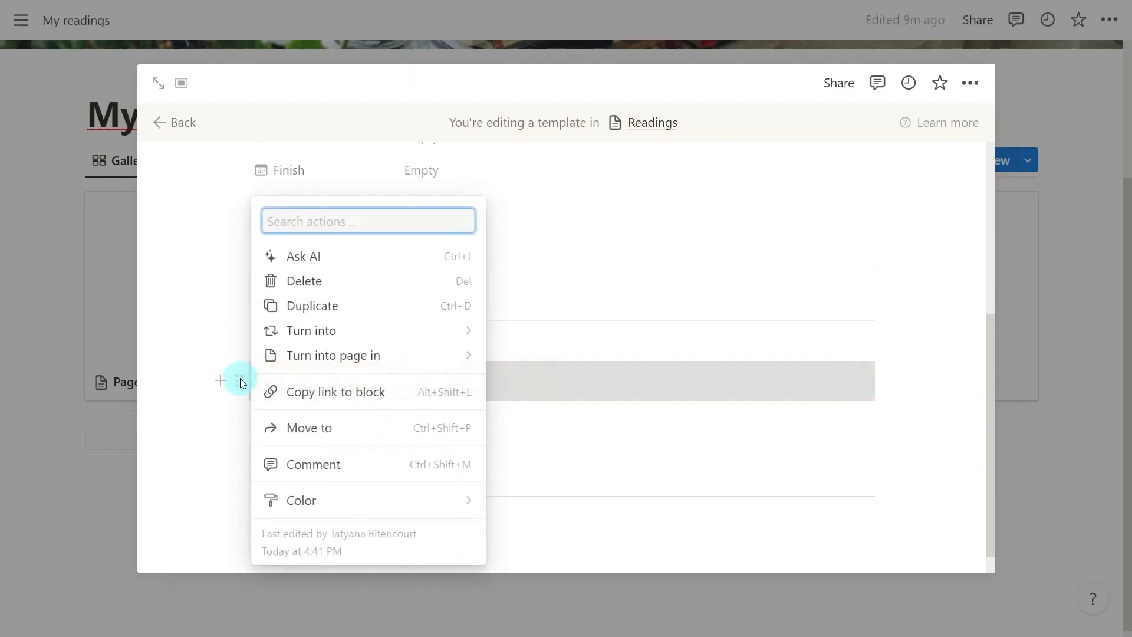
left_click(371, 306)
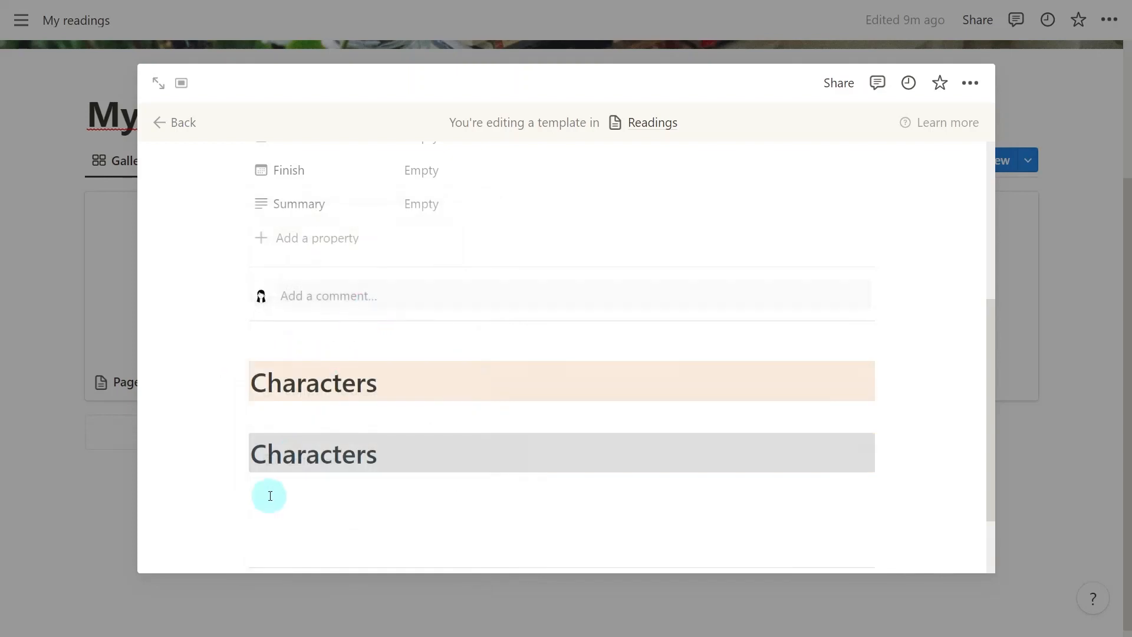
scroll(243, 442, "down", 2)
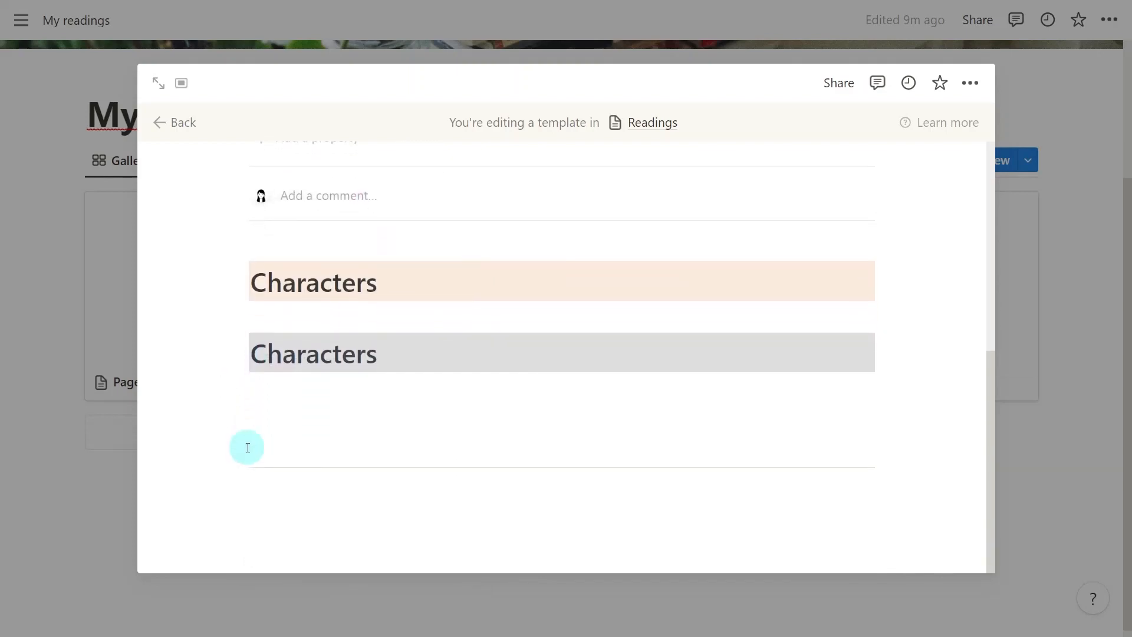
left_click_drag(236, 353, 349, 464)
left_click(397, 445)
double_click(432, 453)
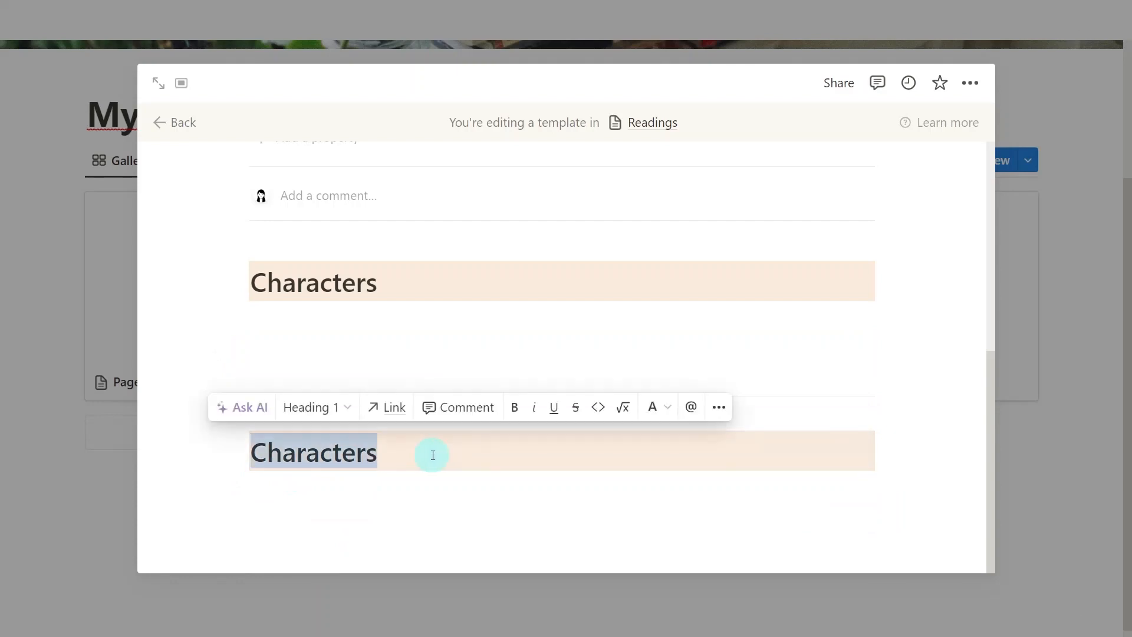
type("Quot")
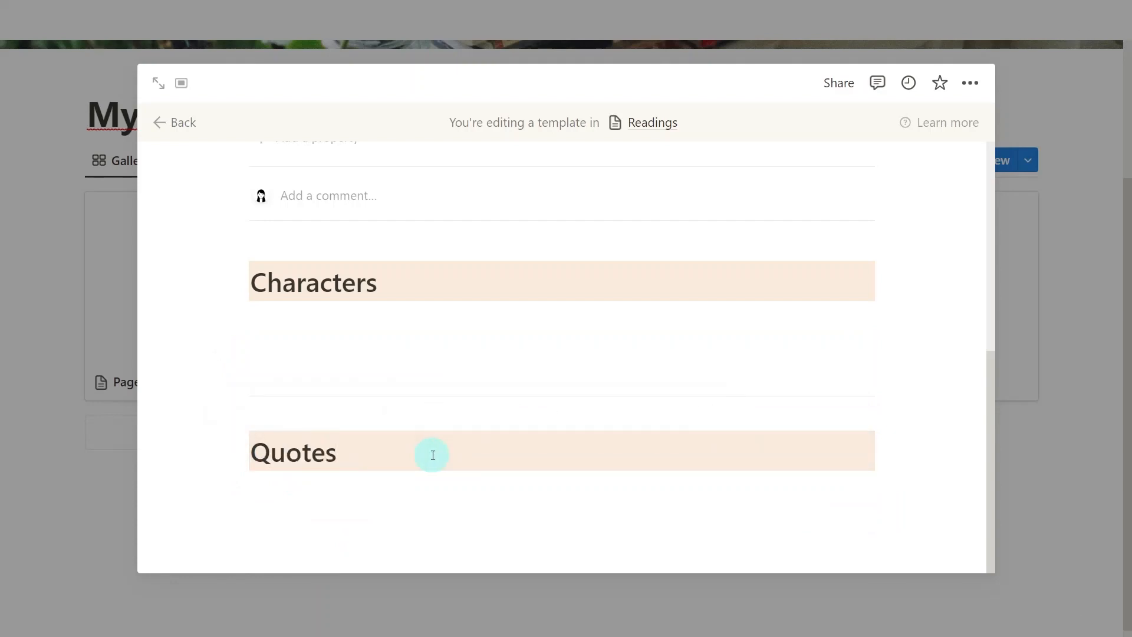
type("es")
- Add an empty quote block and a divider under the "Quotes" heading, and close the template
key("Return")
type("/quo")
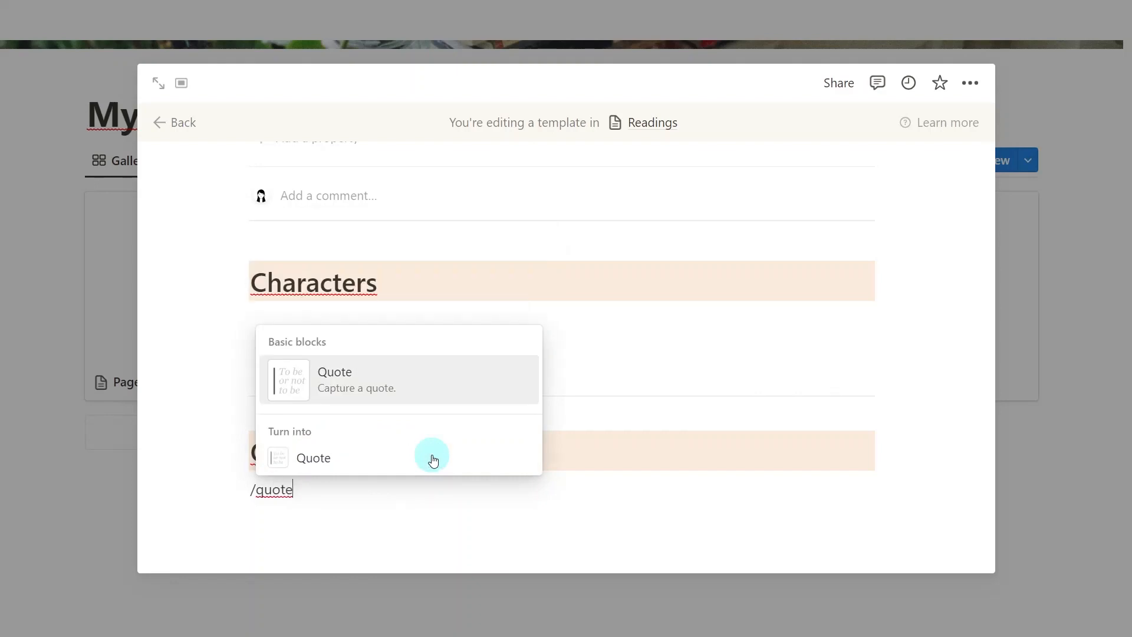
type("te")
key("Return")
key("Return")
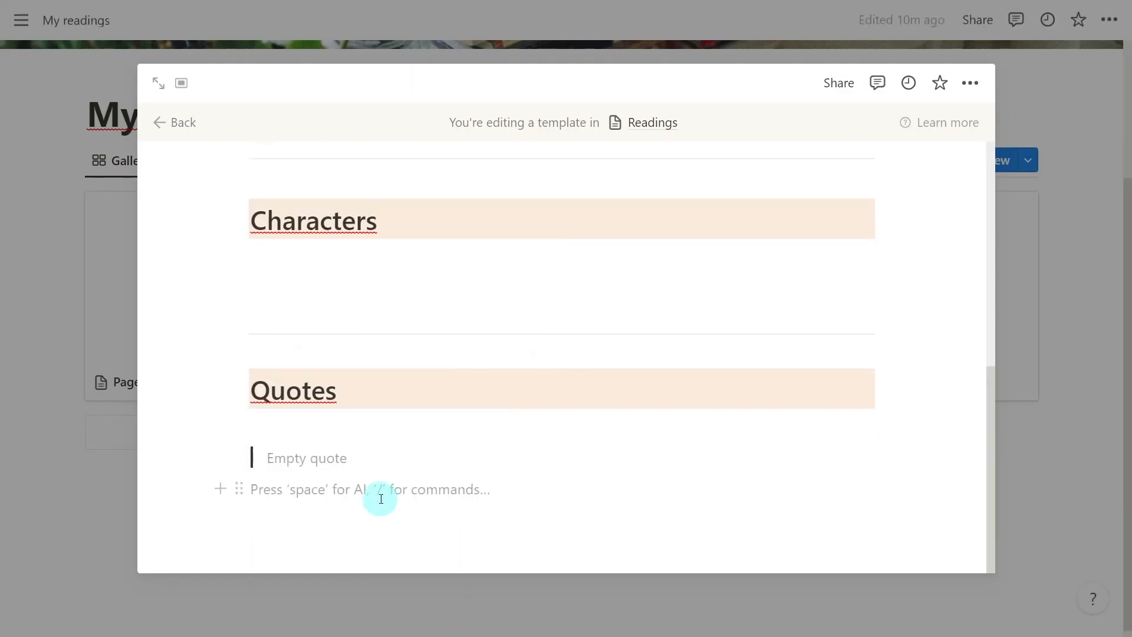
type("---")
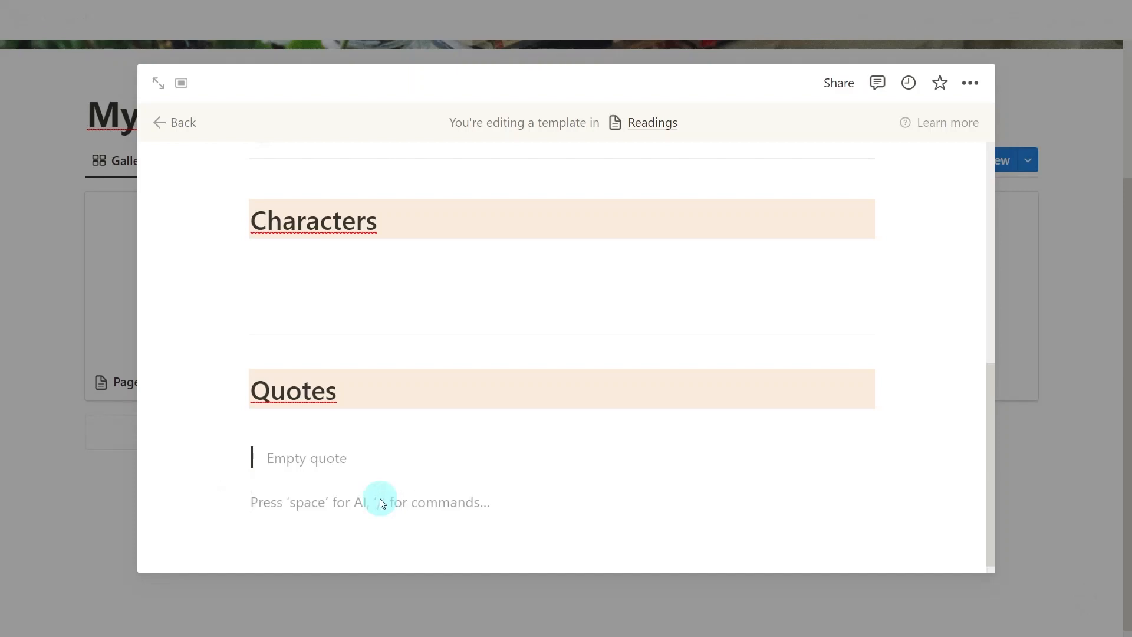
left_click(1067, 341)
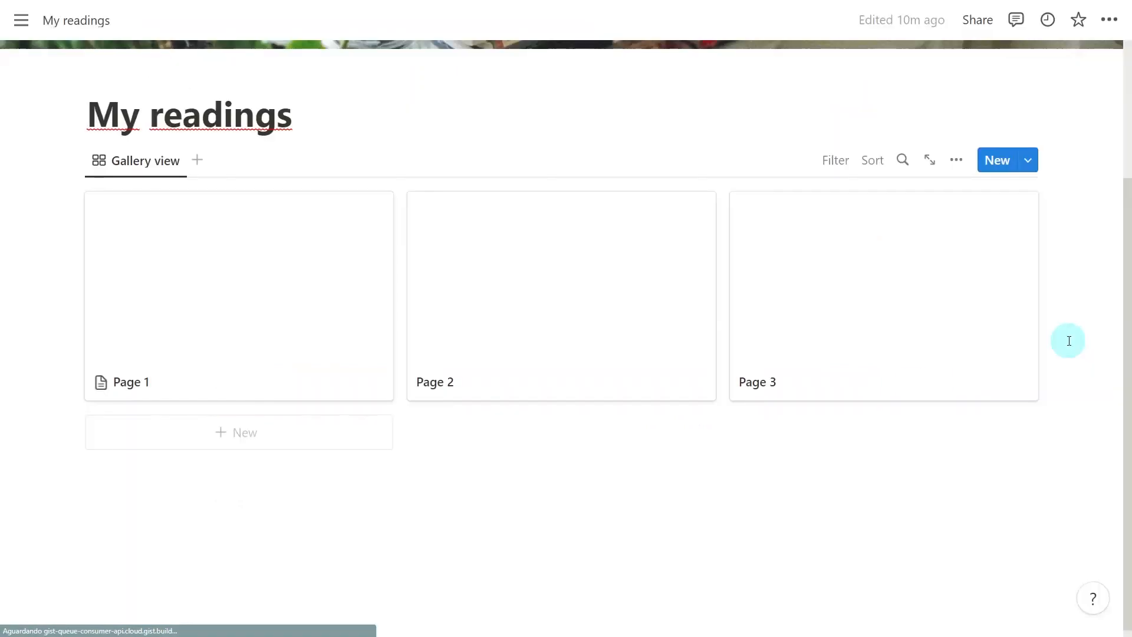
- Set "Book Template" as the default template for all views in Readings
left_click(1028, 161)
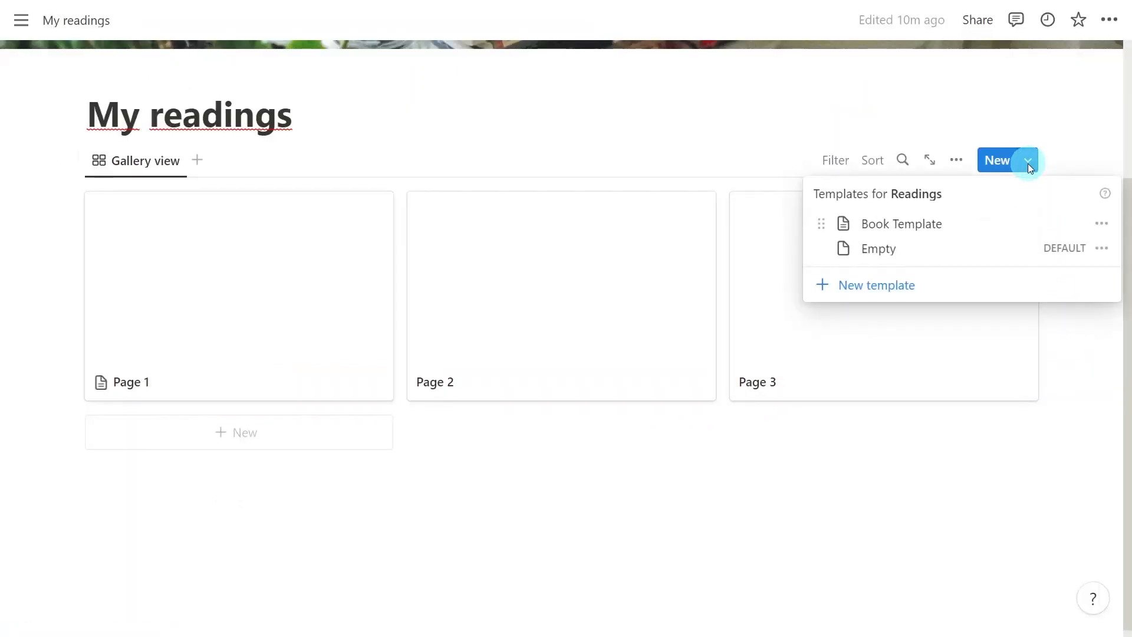
left_click(1102, 224)
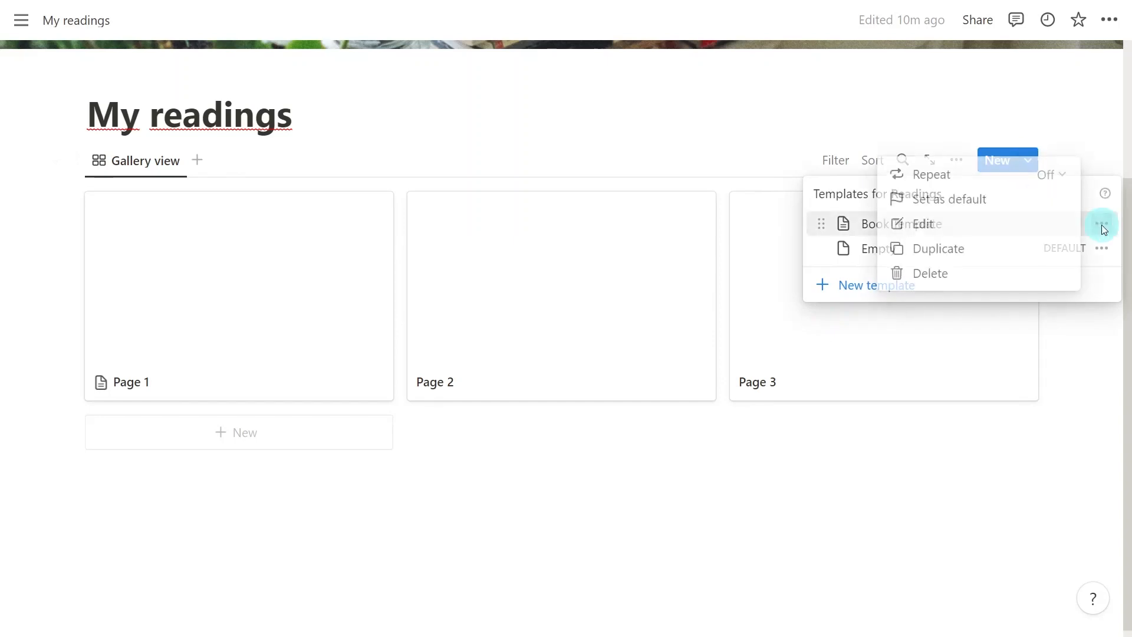
left_click(1010, 199)
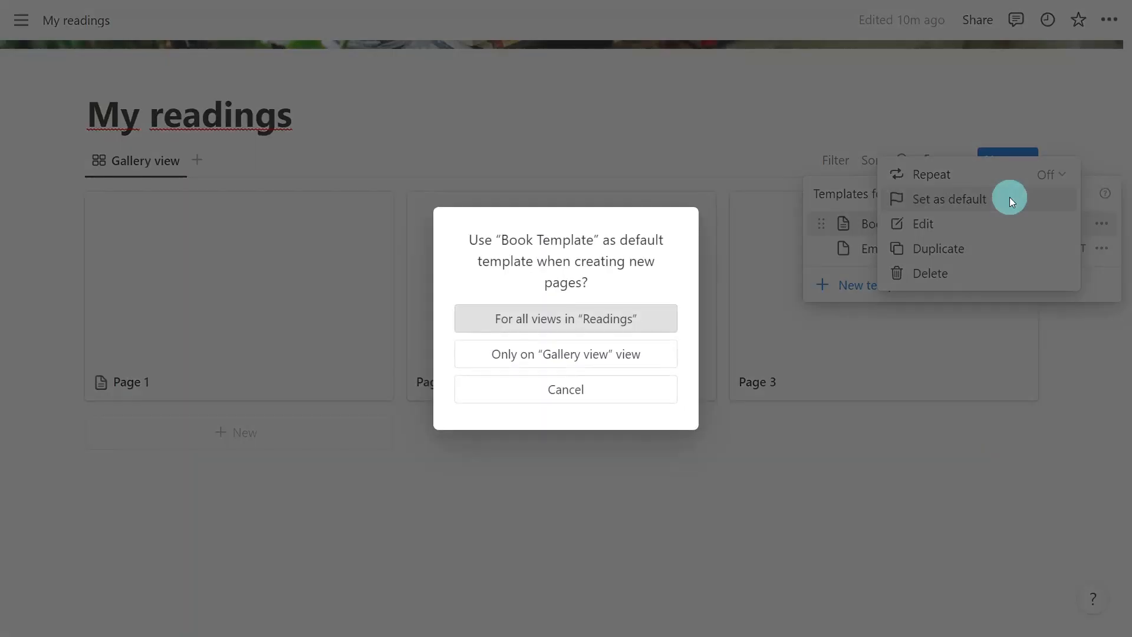
left_click(650, 324)
left_click(665, 349)
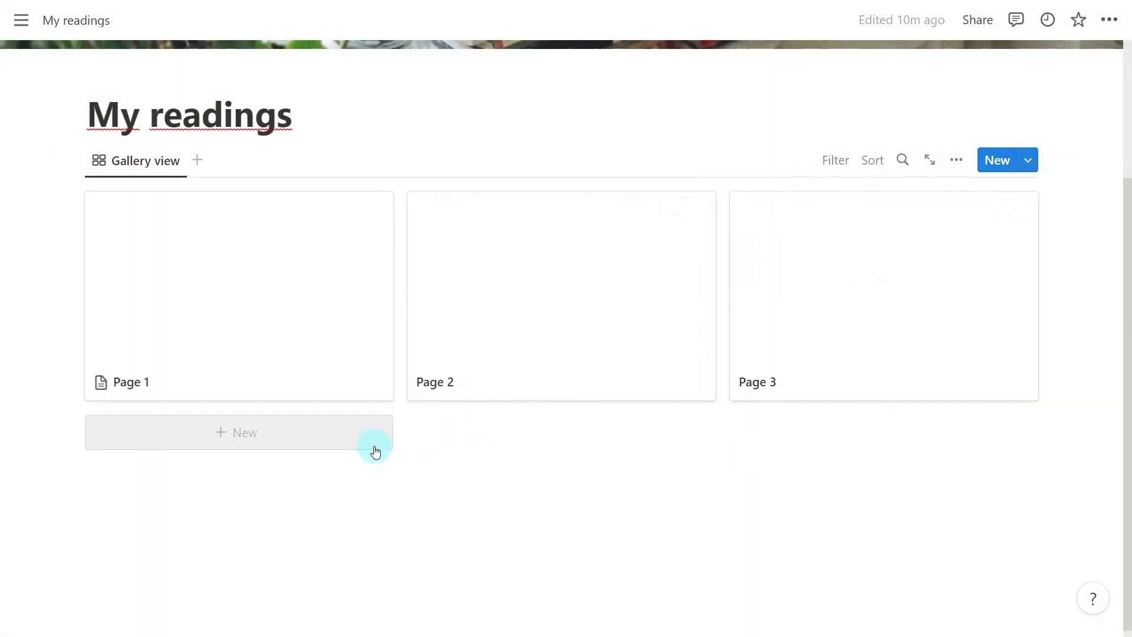
- Add a new book page to the gallery and title it "10% Happier"
left_click(338, 439)
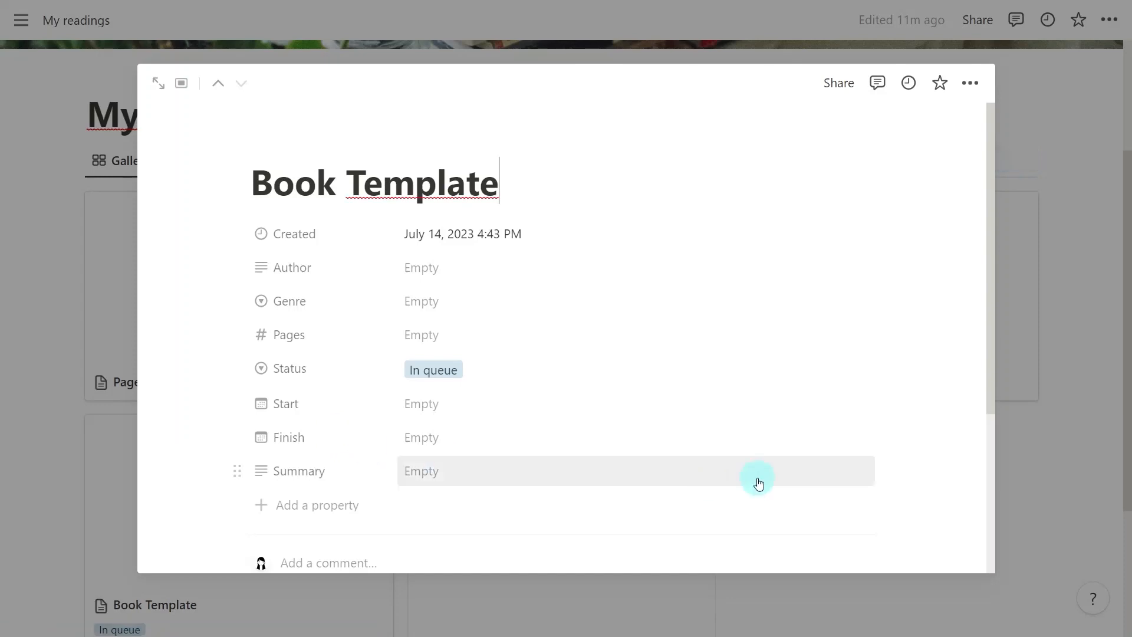
key("ctrl+shift+Left")
key("ctrl+shift+Left")
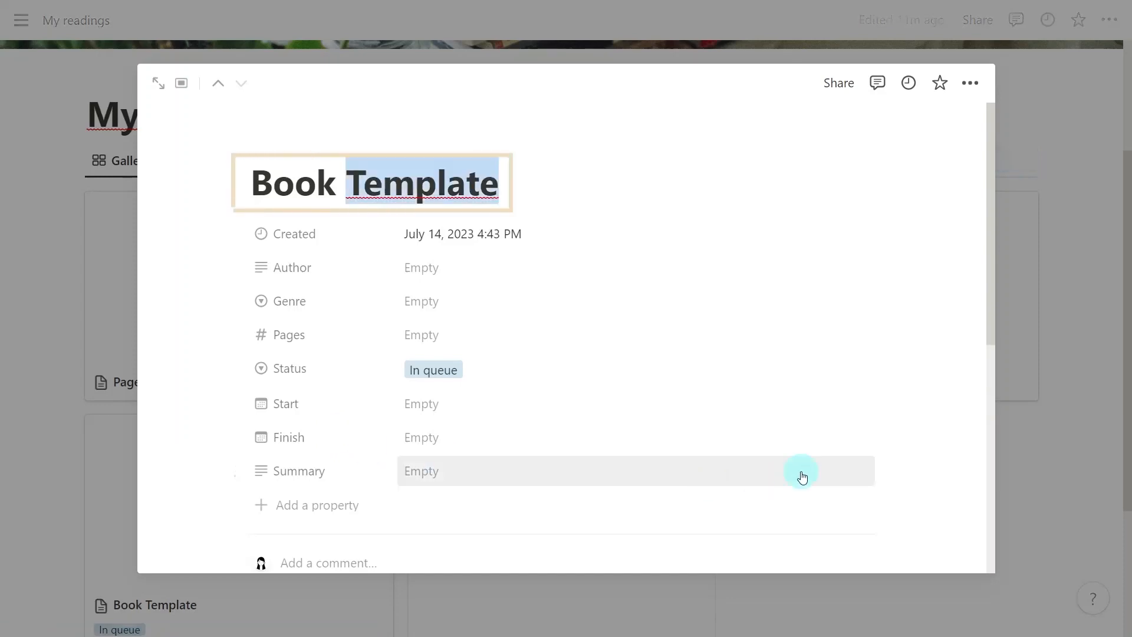
type("10% ")
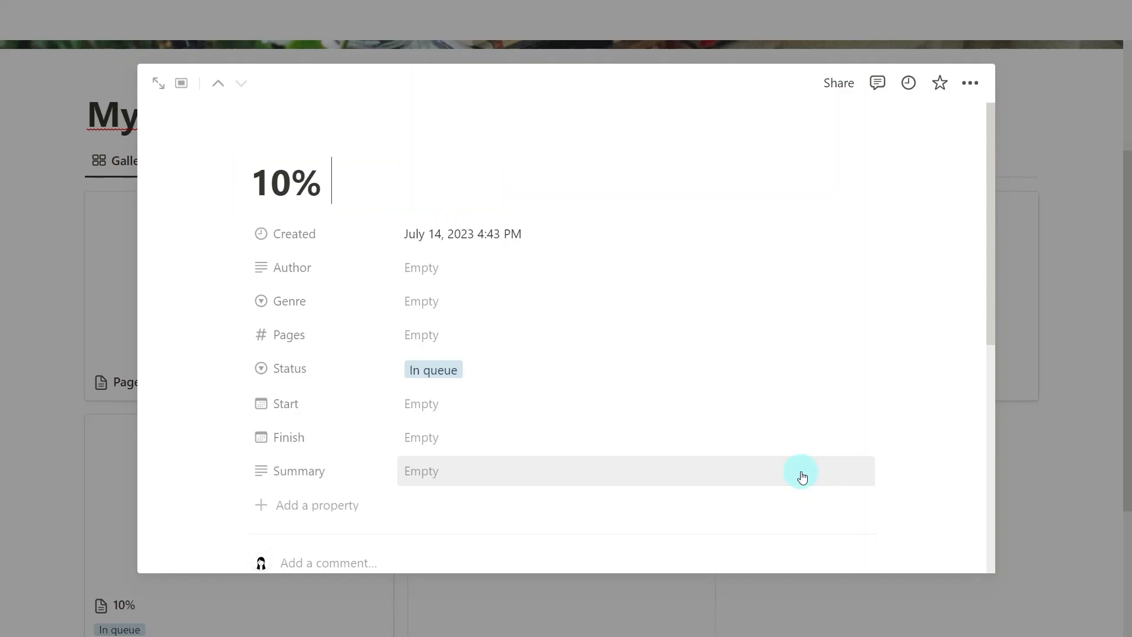
type("Happier")
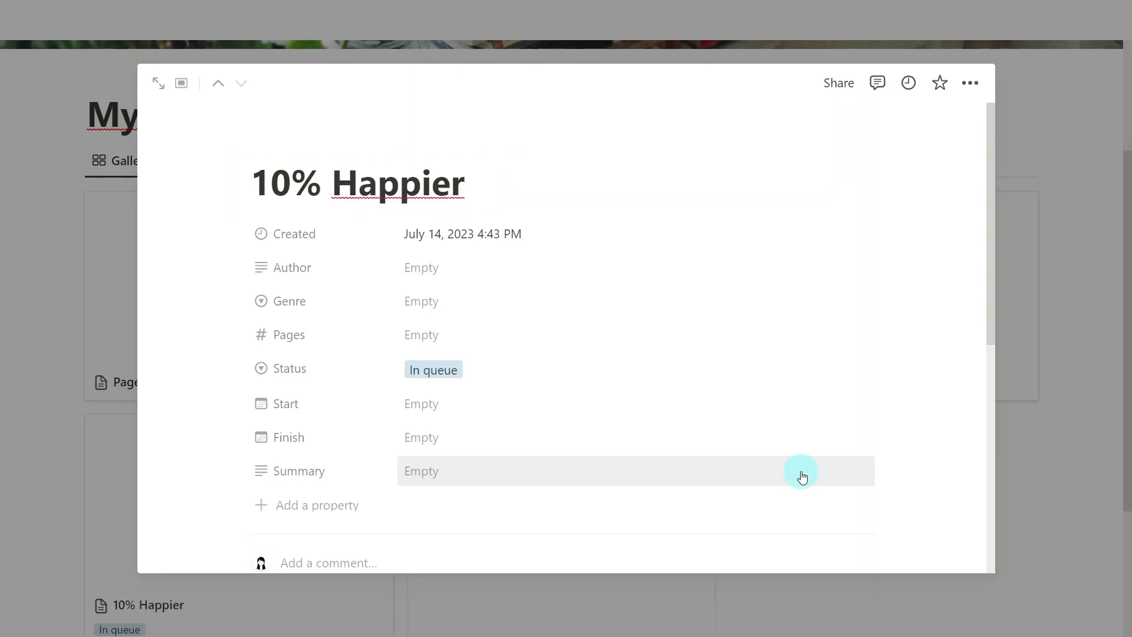
- Fill in the 10% Happier properties: author Dan Harris, genre productivity and 272 pages
left_click(515, 273)
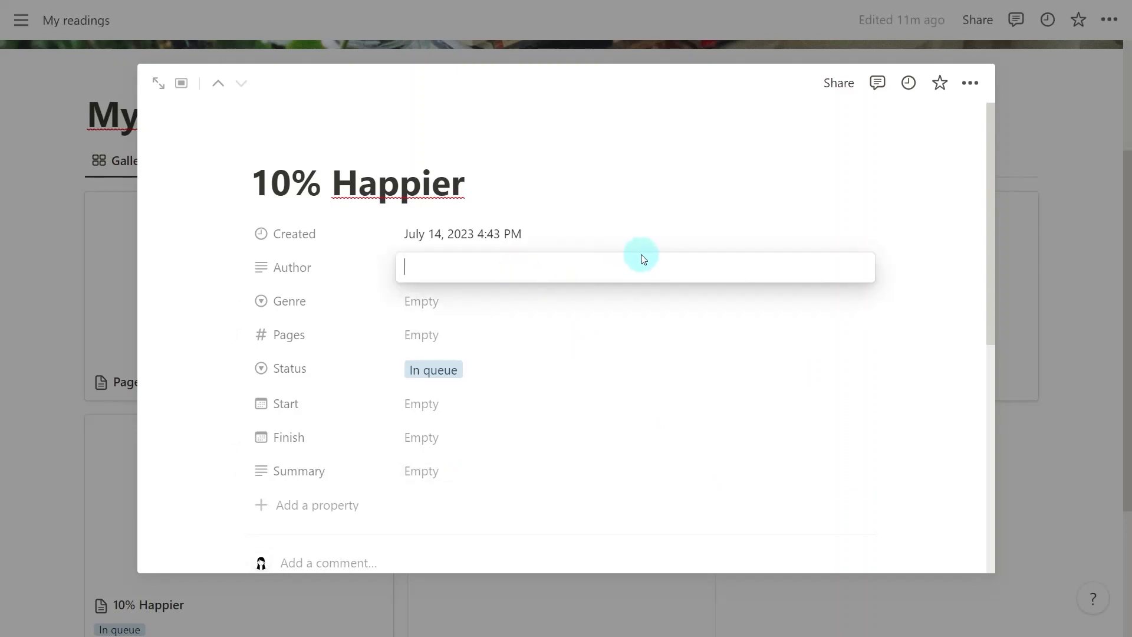
type("Dan Harris")
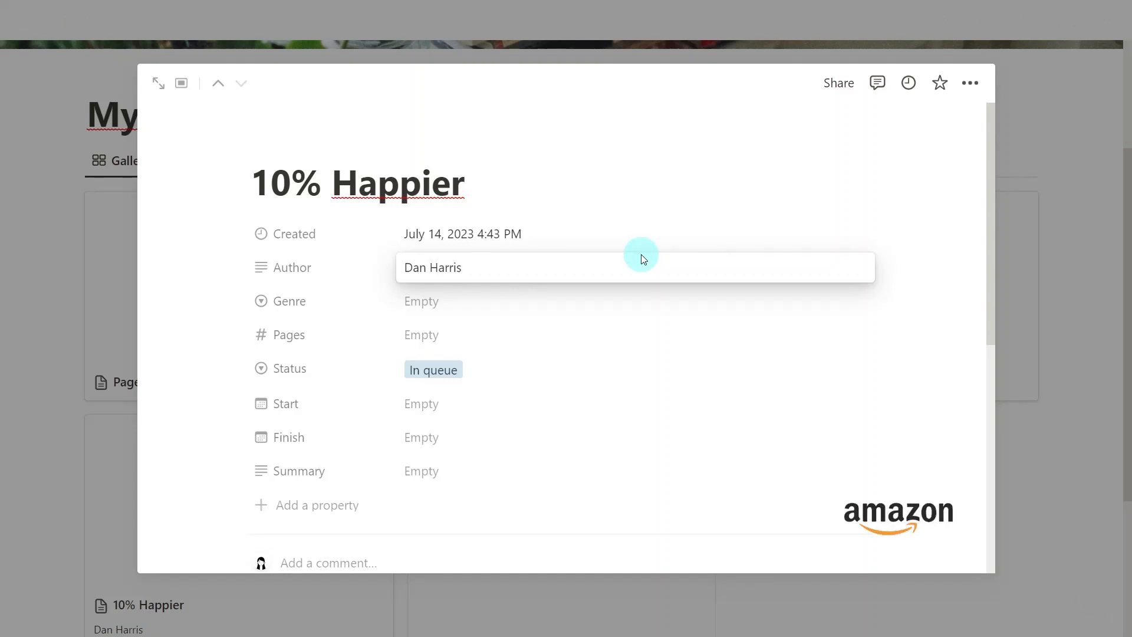
left_click(578, 304)
left_click(539, 361)
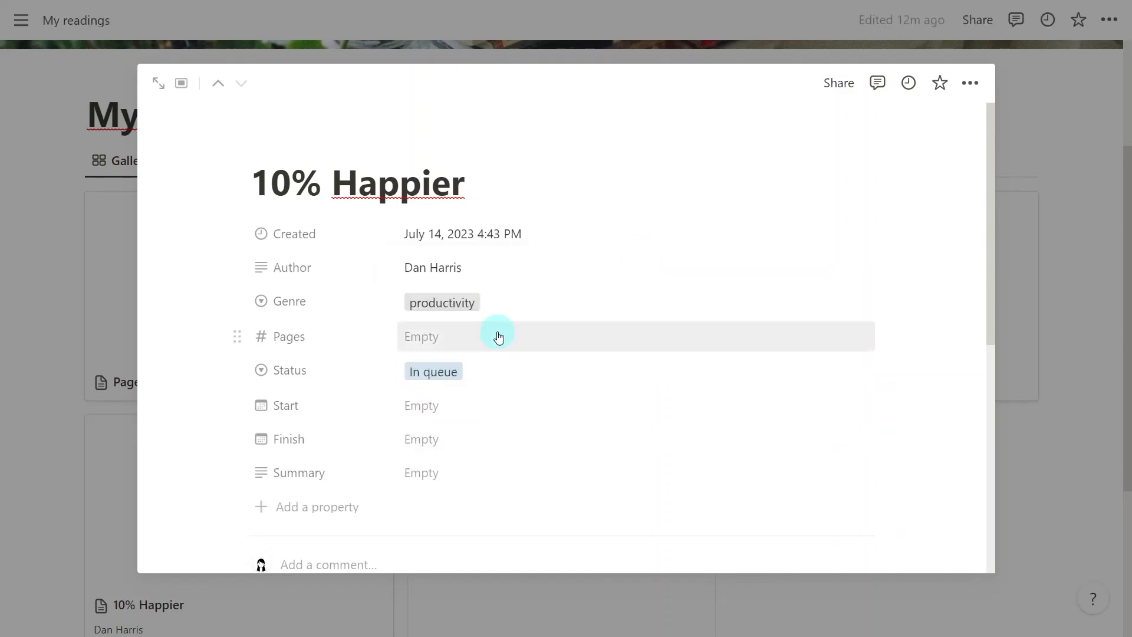
left_click(500, 337)
type("272")
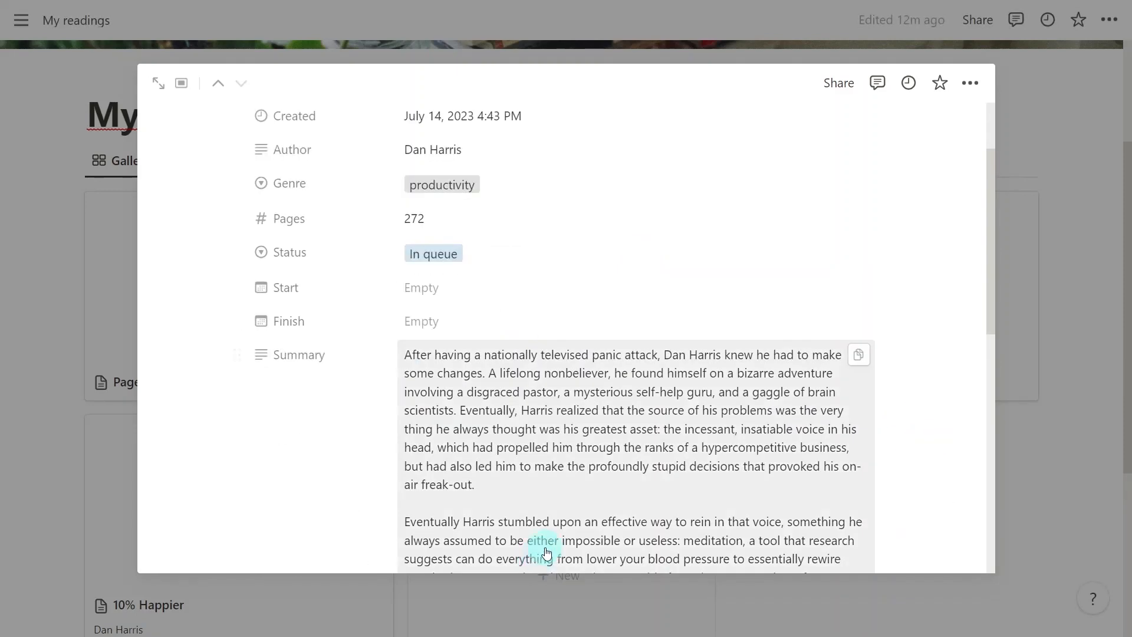
- Switch to the web browser, search Google for "10% happier" and pick a book cover from the image results
left_click(790, 437)
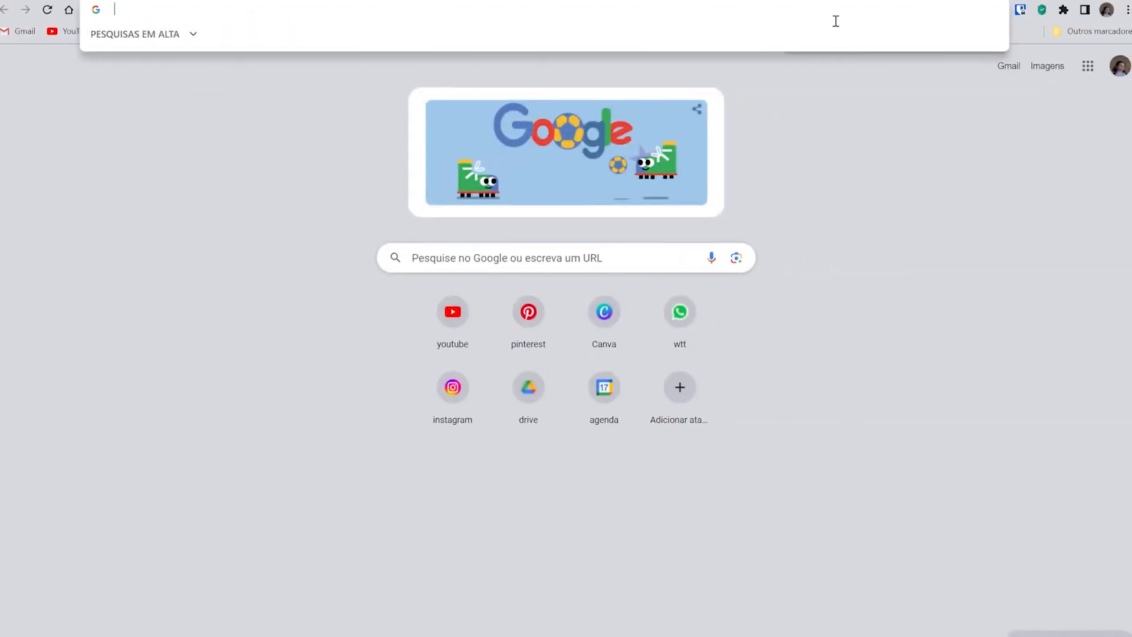
type("10% happi")
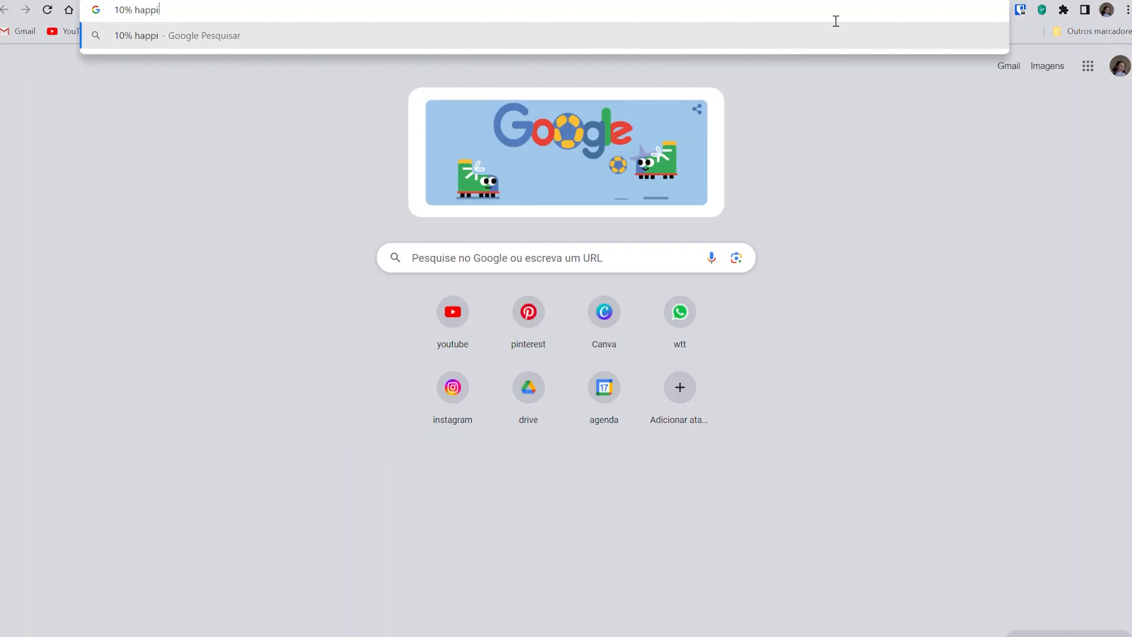
type("er")
key("Return")
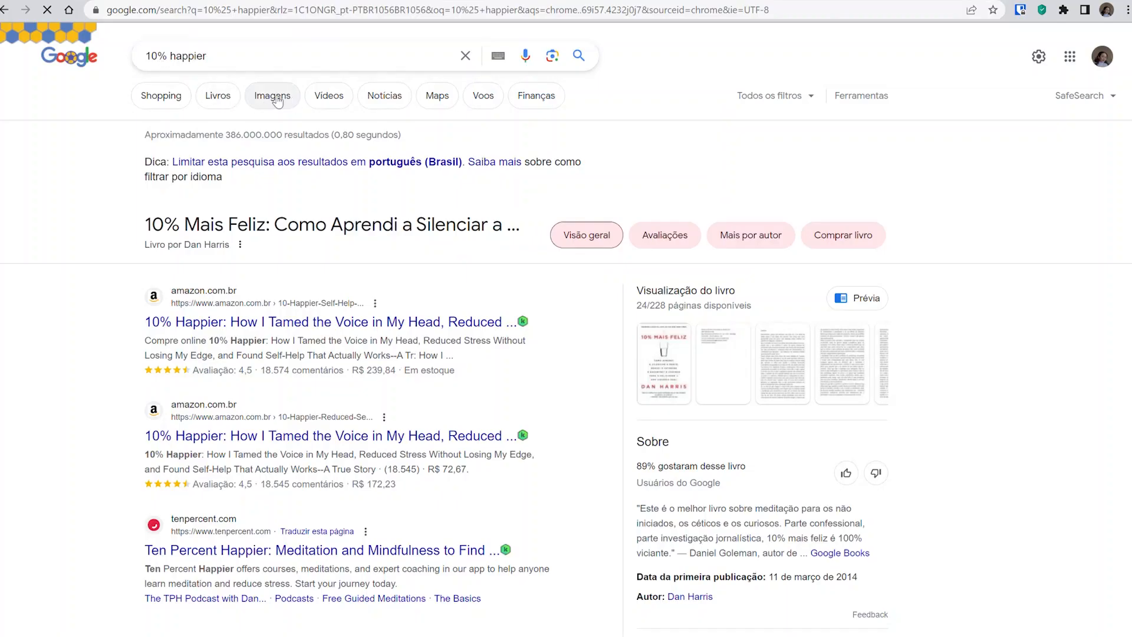
left_click(289, 101)
left_click(320, 200)
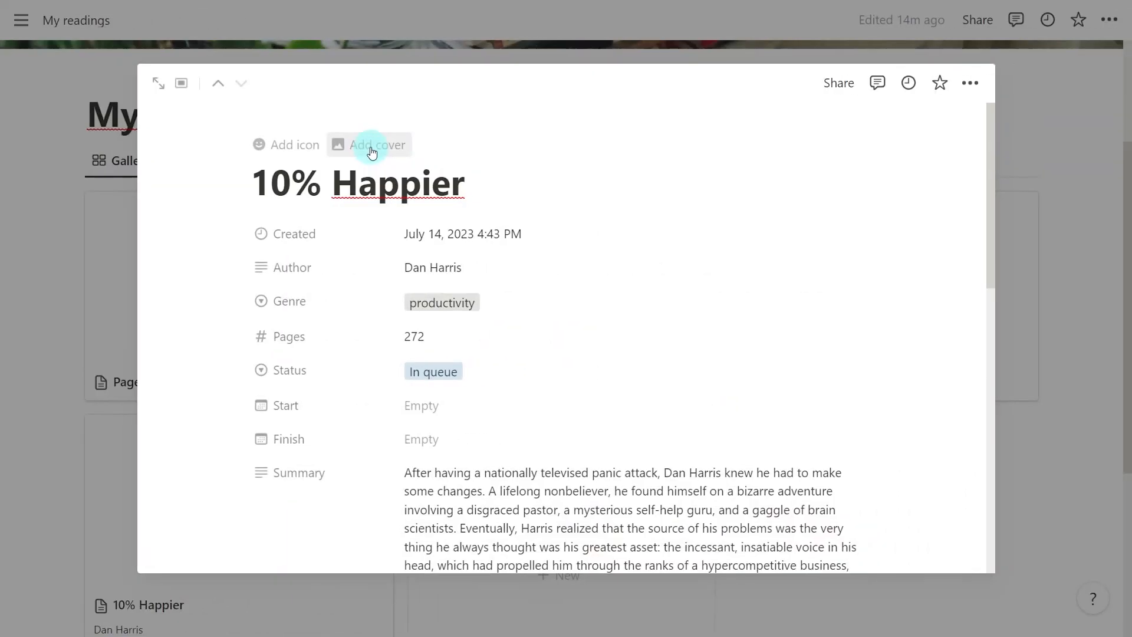
- Add a cover to the 10% Happier page using the copied image link, and close the page
left_click(372, 148)
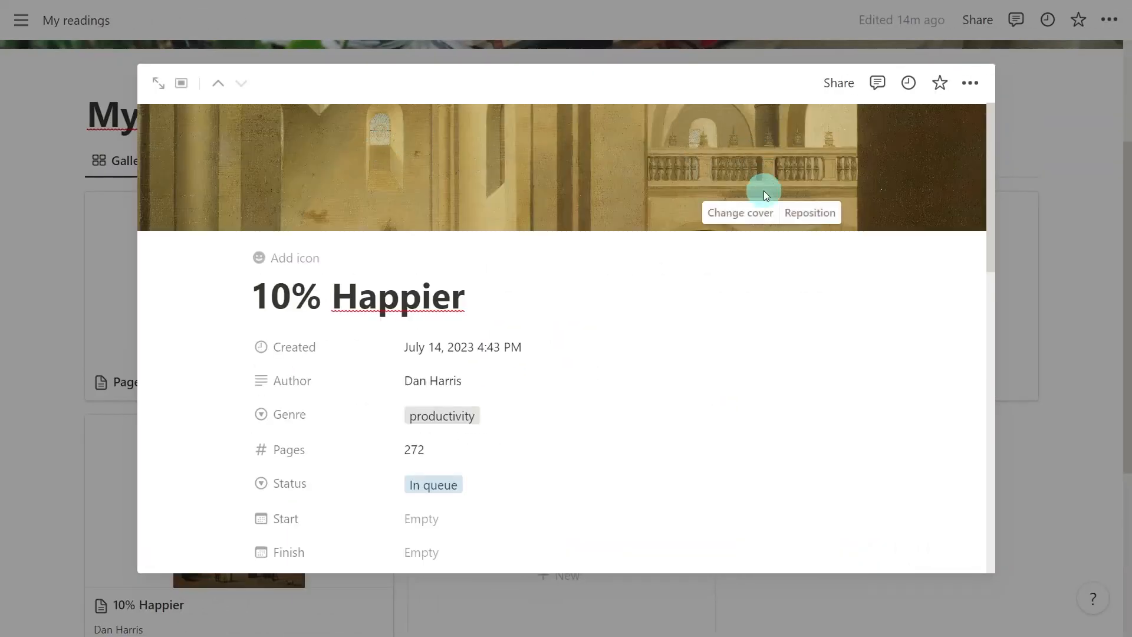
left_click(746, 212)
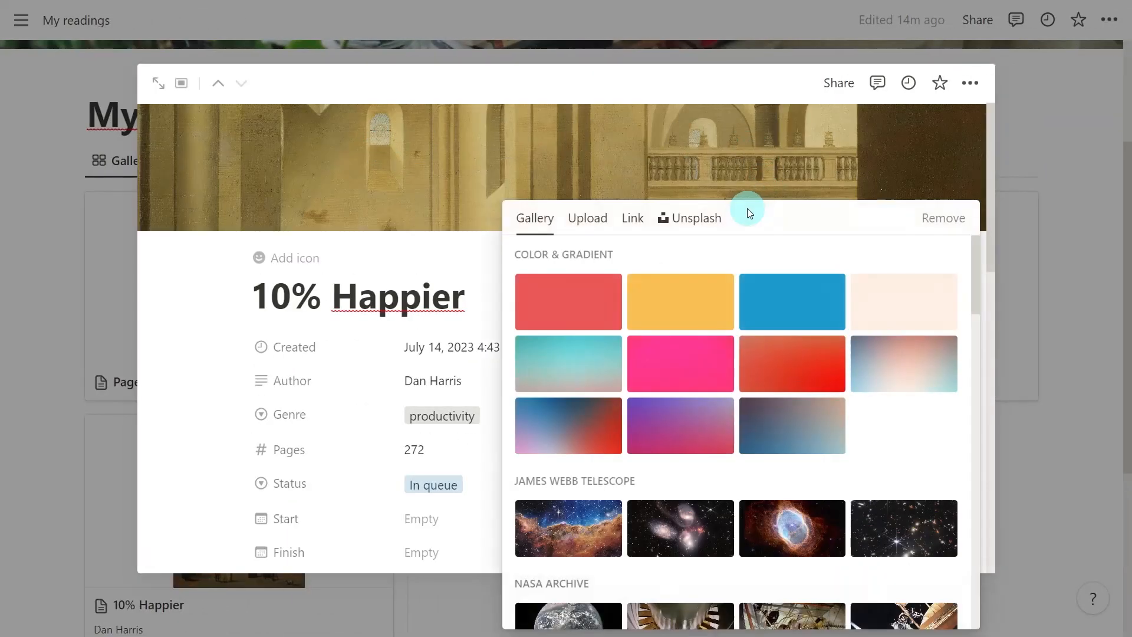
left_click(633, 218)
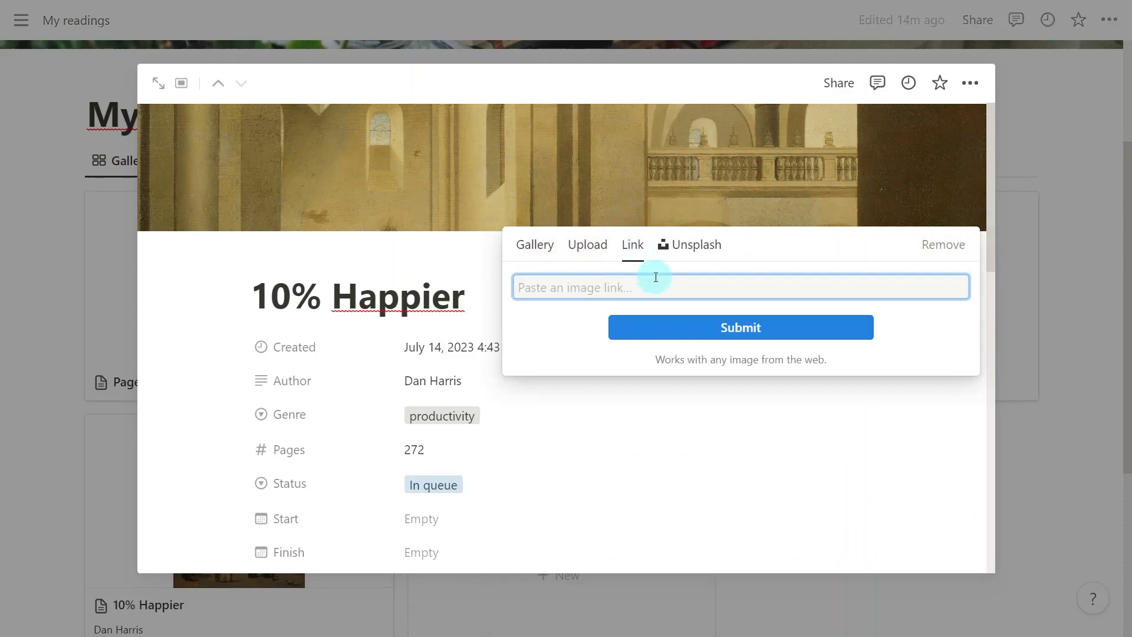
key("ctrl+v")
left_click(777, 333)
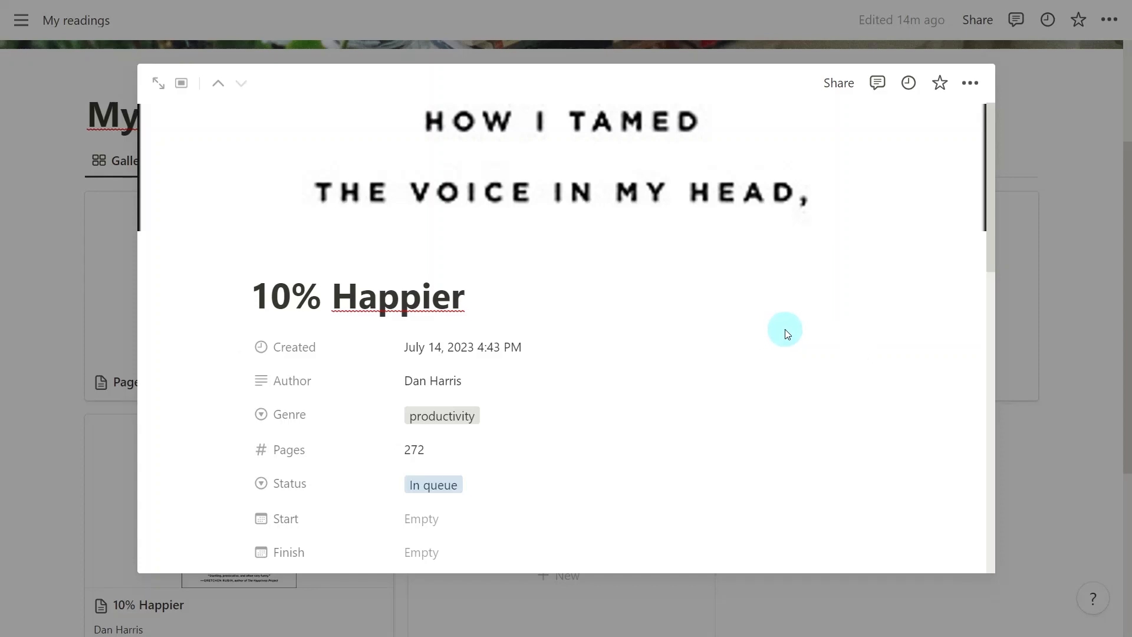
left_click(1065, 408)
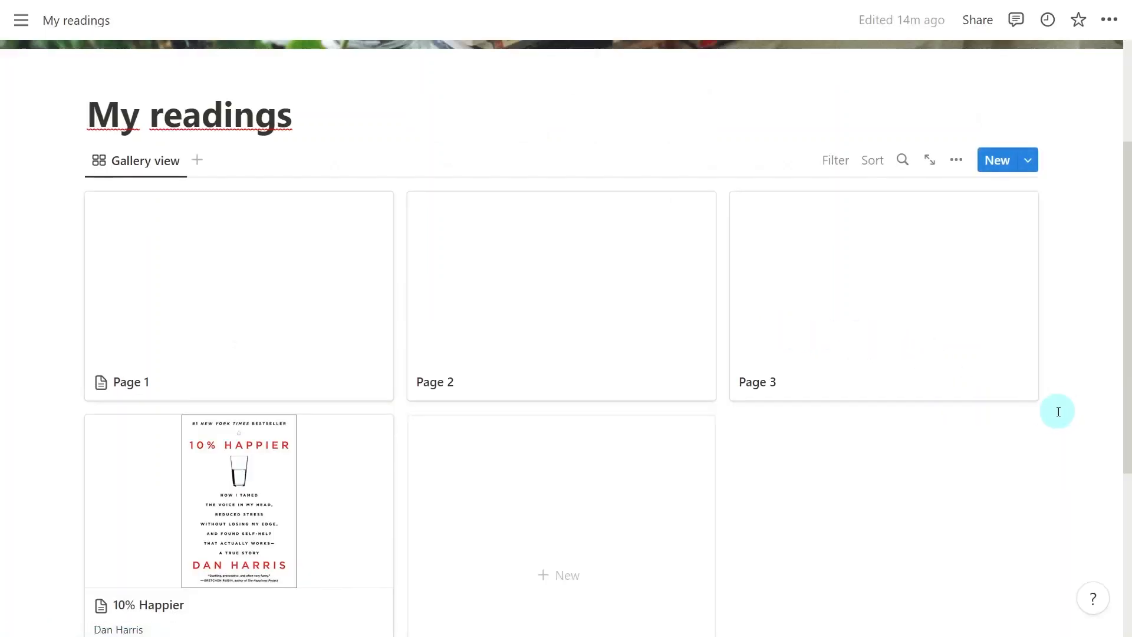
- Add another book page to the gallery and title it "Atomic Habits"
scroll(1051, 438, "down", 1)
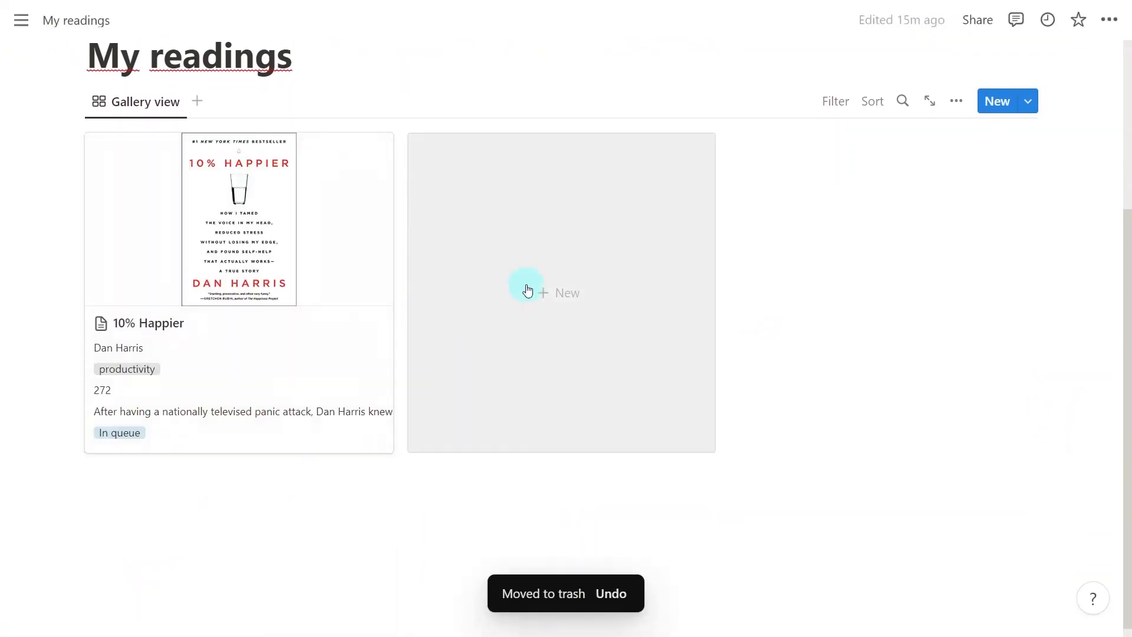
left_click(528, 290)
key("ctrl+shift+Left")
key("ctrl+shift+Left")
type("Atomic")
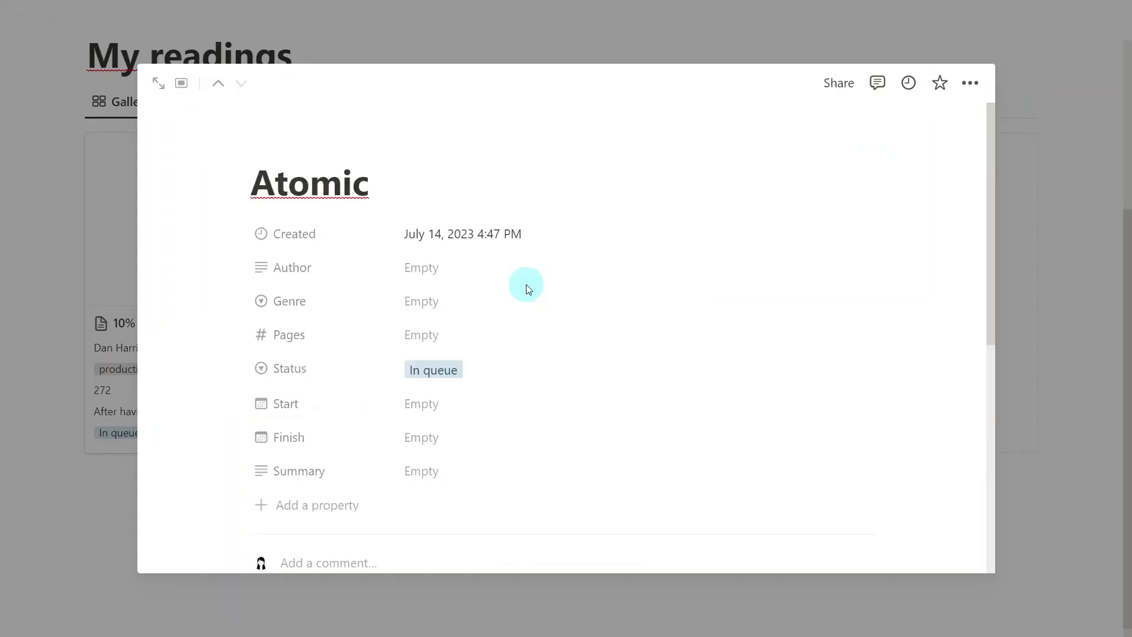
type(" Habits")
- Set the Atomic Habits author to James Clear and its pages to 320
left_click(495, 265)
type("James Clear")
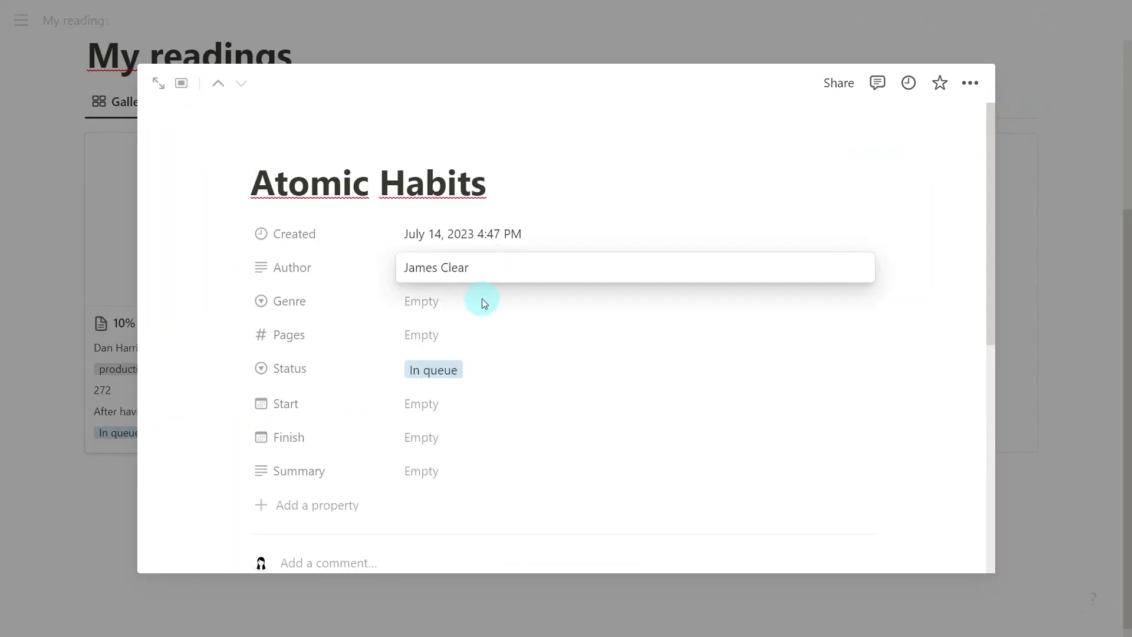
left_click(442, 335)
type("320")
left_click(892, 493)
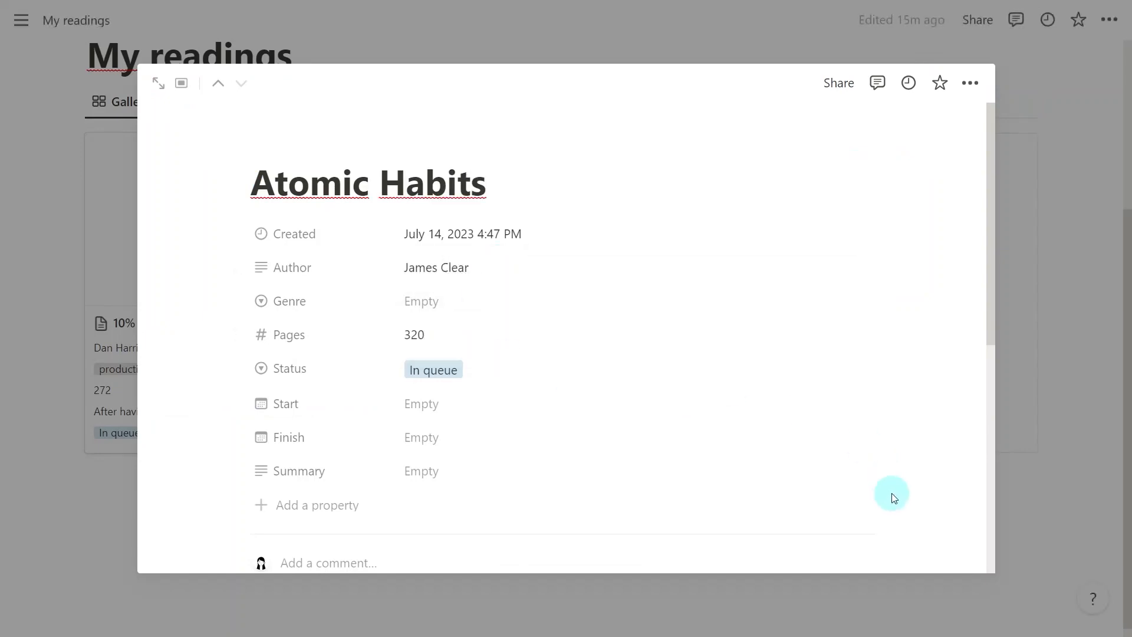
- Add a cover to the Atomic Habits page from the copied image link, and close the page
left_click(367, 143)
left_click(696, 215)
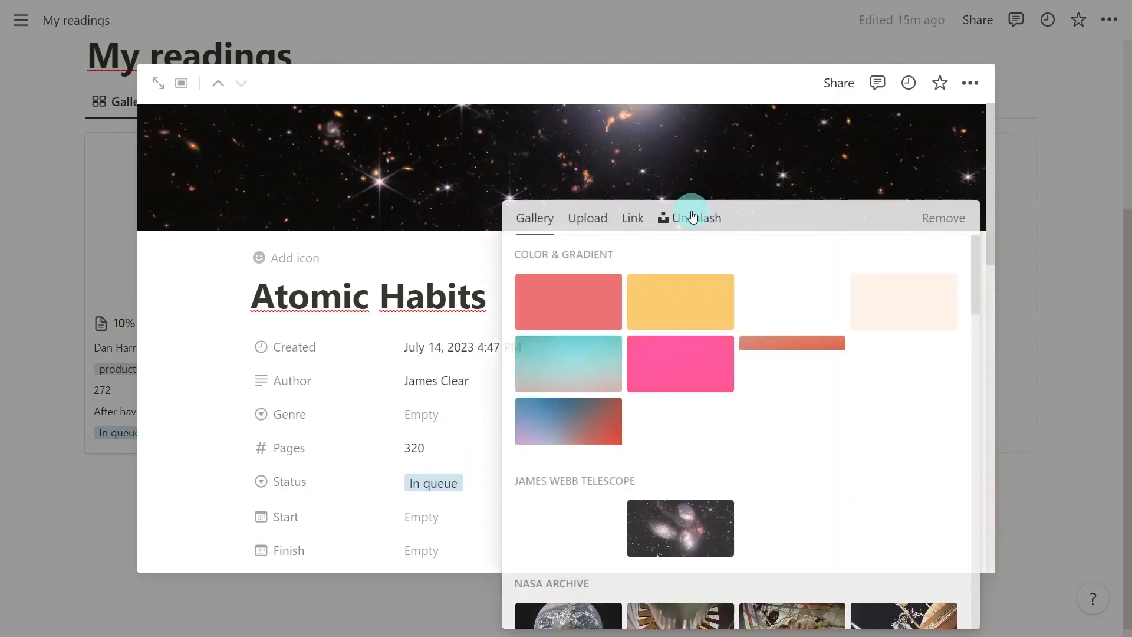
left_click(633, 218)
key("ctrl+v")
left_click(832, 326)
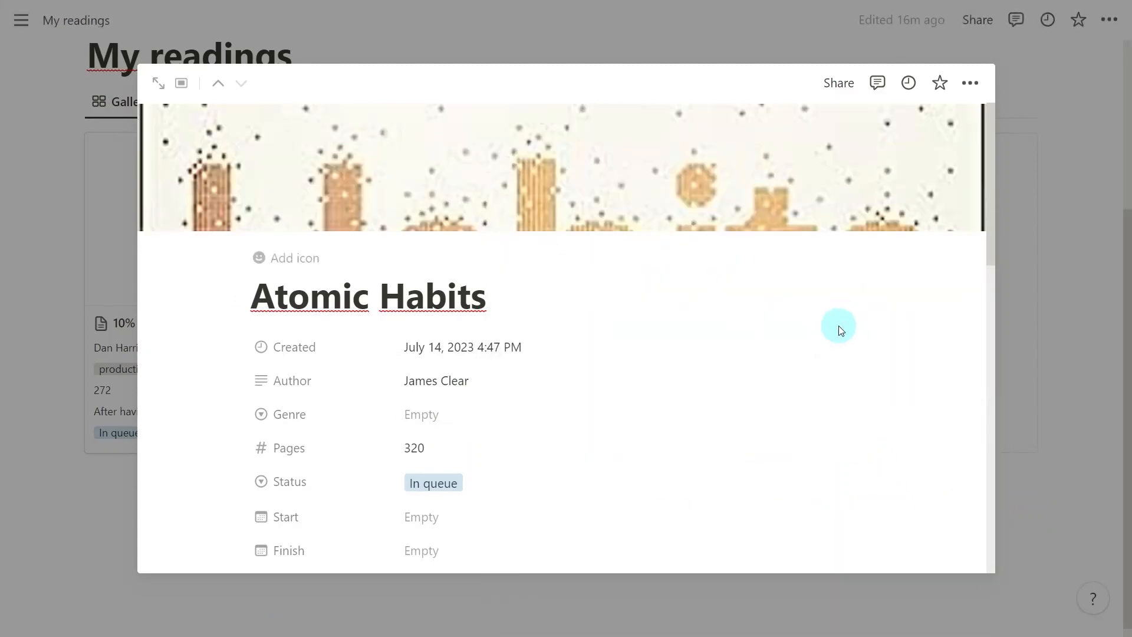
left_click(1070, 404)
- Add a third book page titled "Four Thousand Weeks" and set its author to Oliver Burkeman
left_click(926, 348)
key("ctrl+shift+Left")
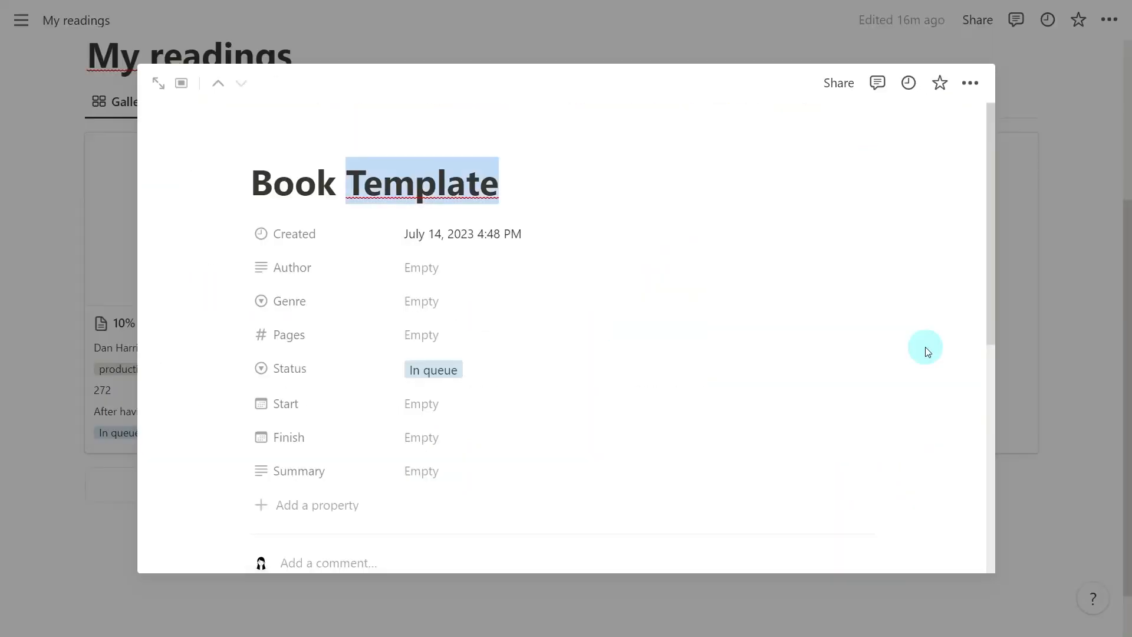
key("ctrl+shift+Left")
type("Four Thousand Week")
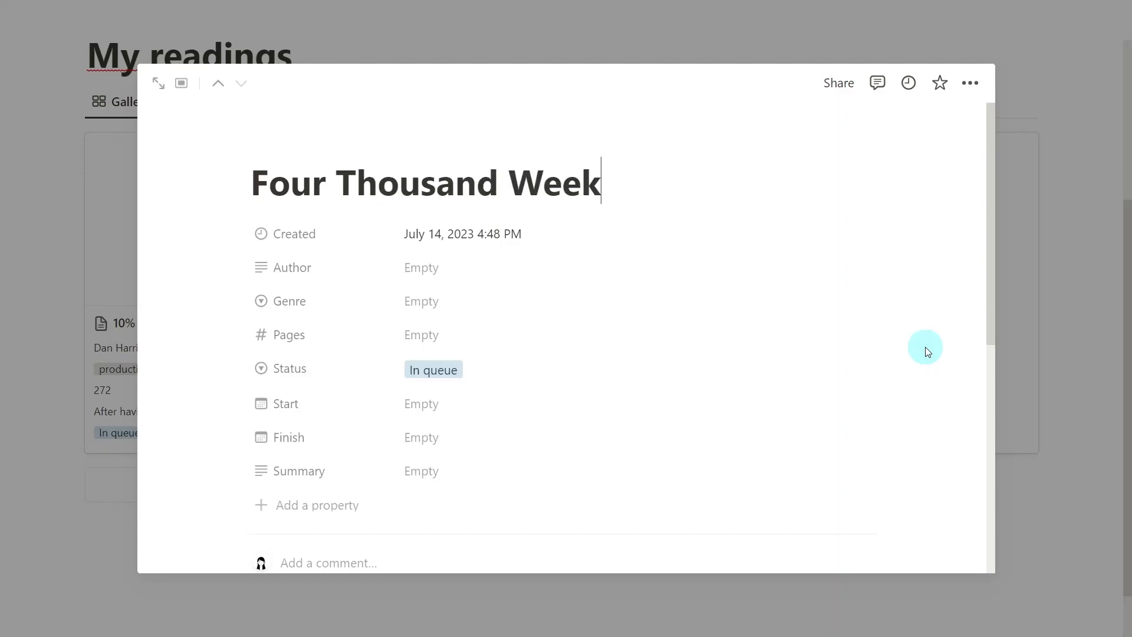
type("s")
left_click(584, 278)
type("Oliver Burkeman")
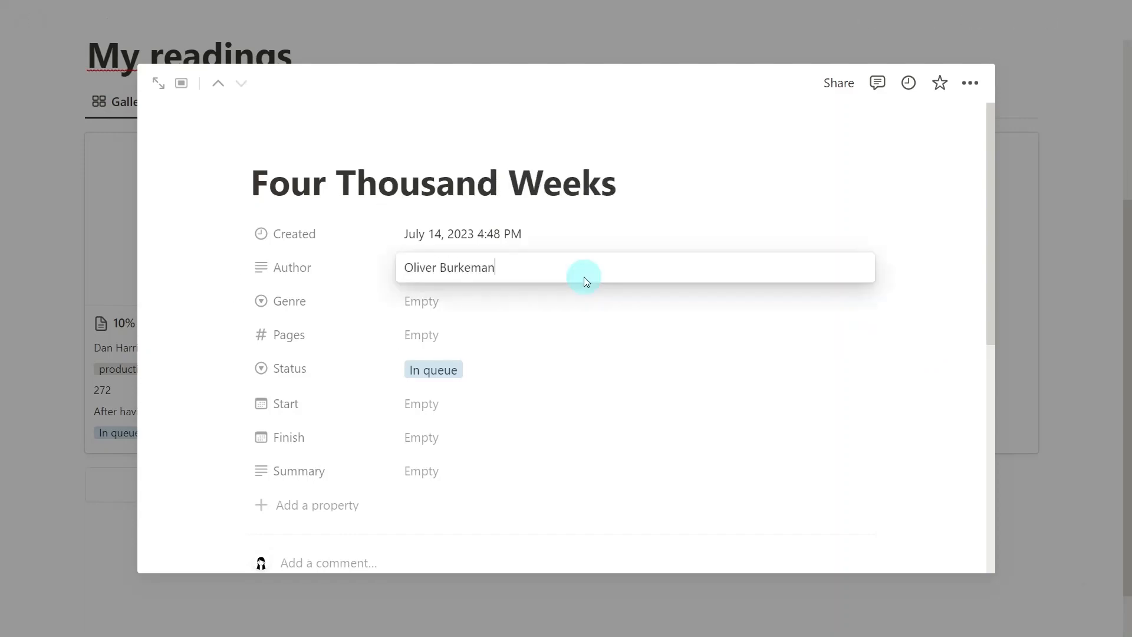
key("Return")
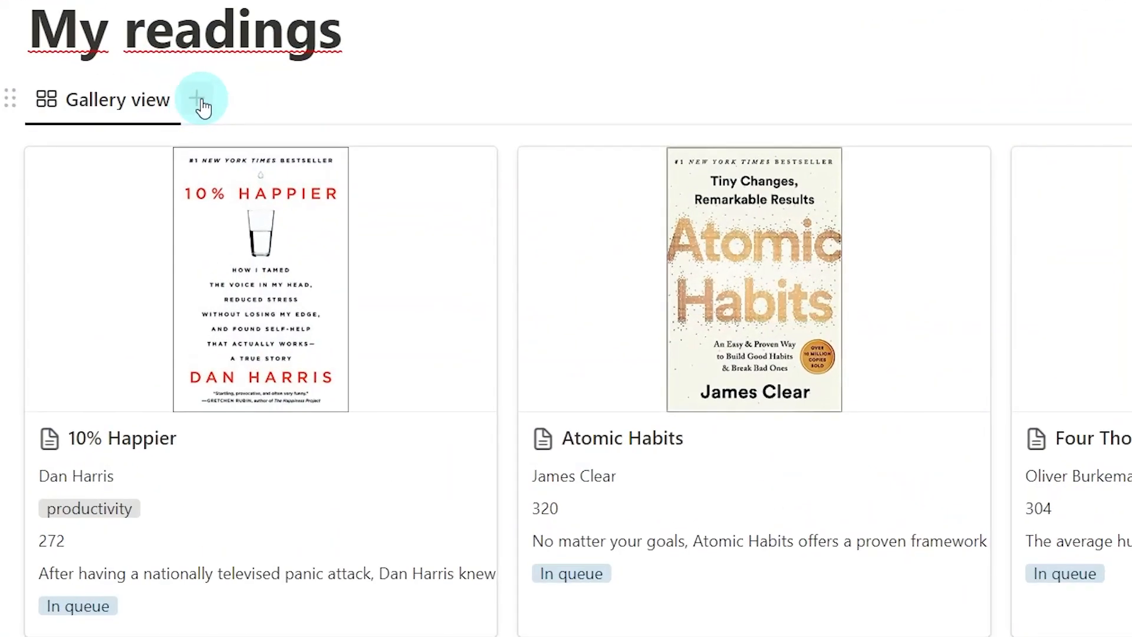
- Add a Board view named "Status" to the Readings database and hide its database title
left_click(202, 106)
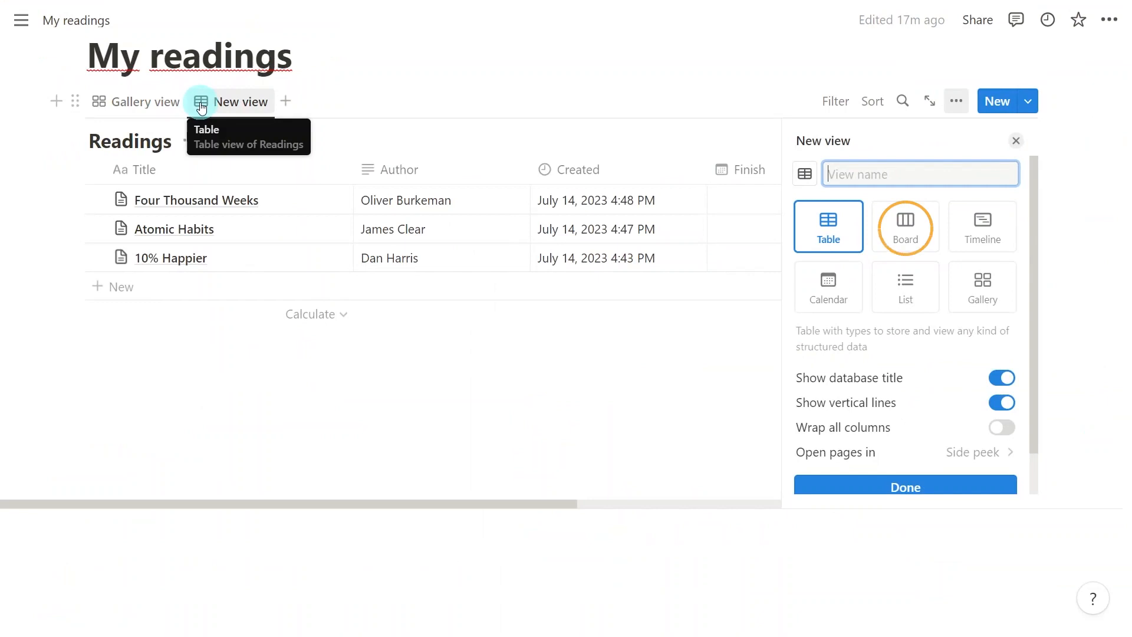
left_click(905, 239)
left_click(905, 175)
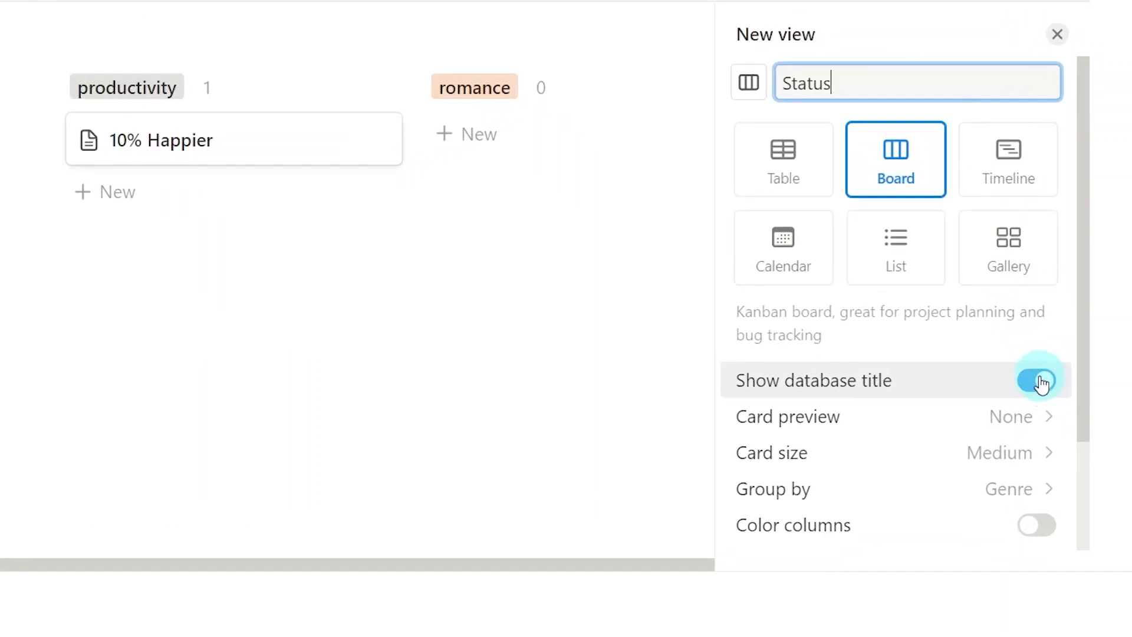
left_click(1039, 381)
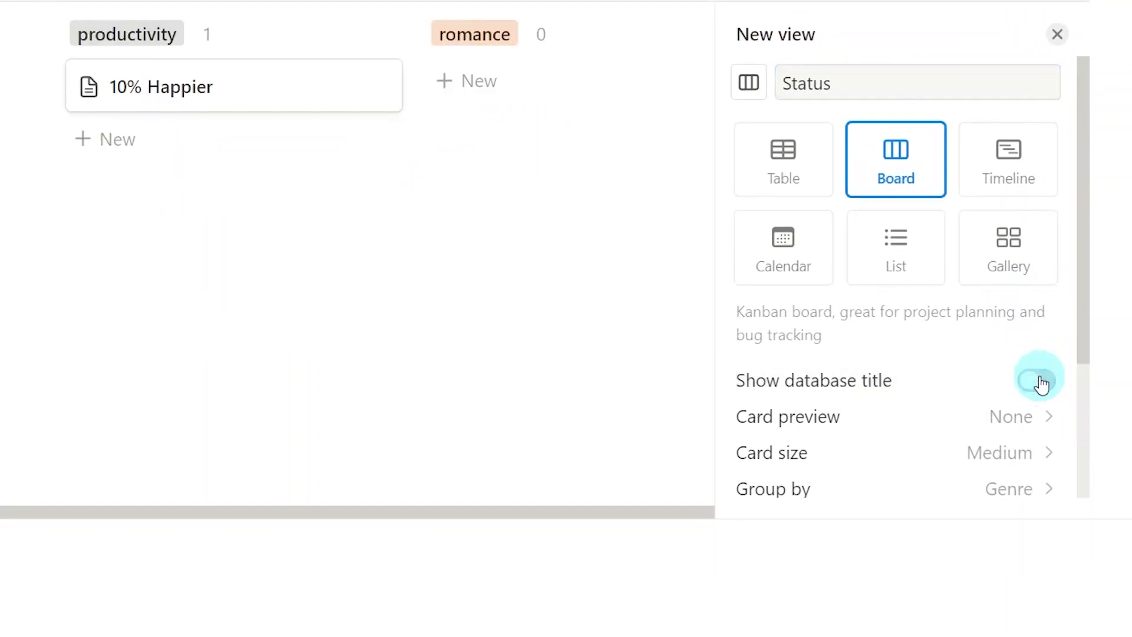
- Show page covers as the Status board's card preview, with fitted images and colored columns
left_click(933, 417)
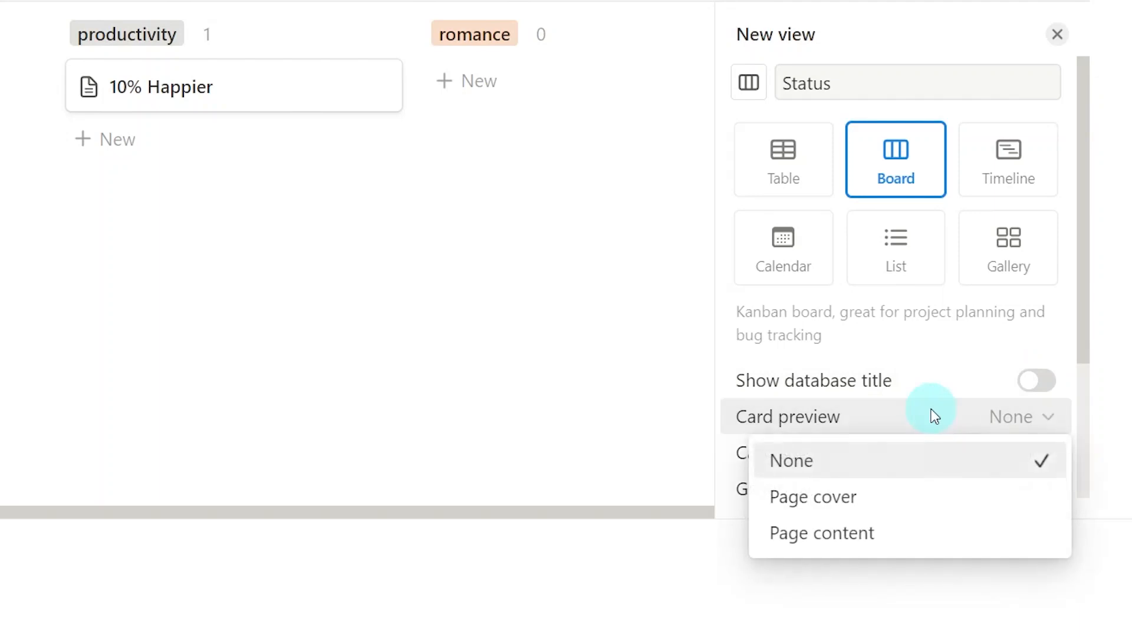
left_click(937, 510)
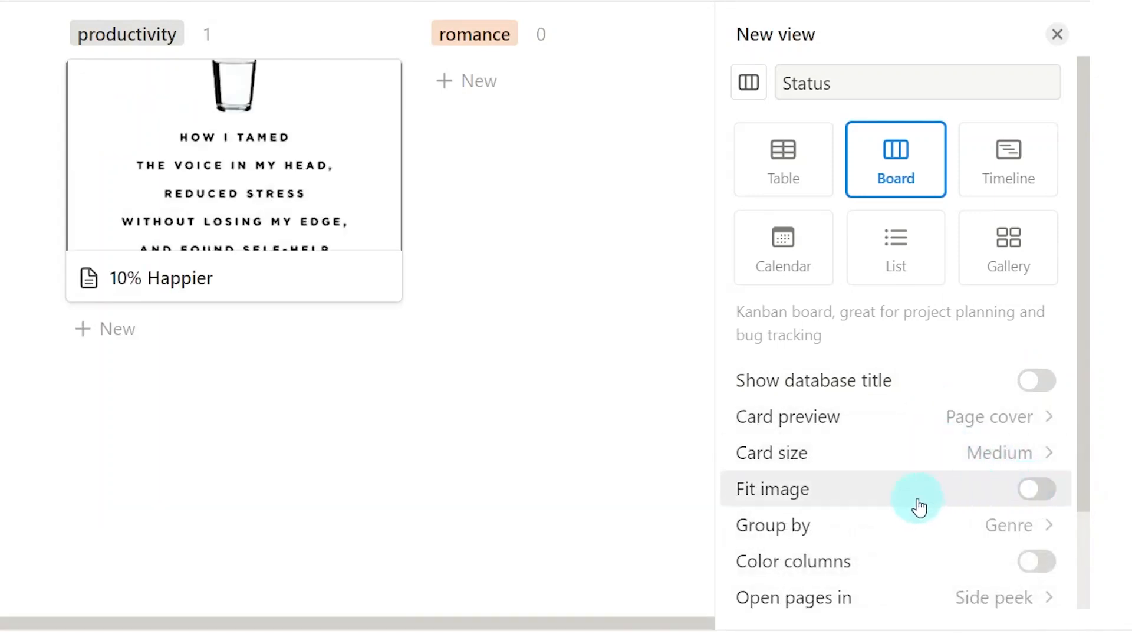
left_click(1042, 493)
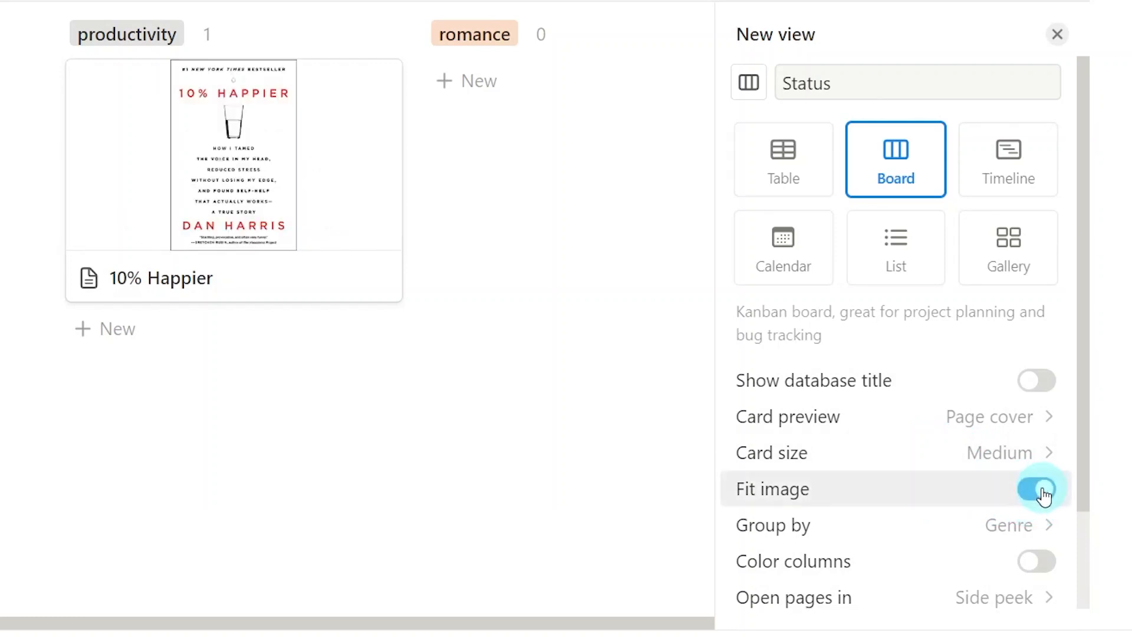
left_click(1047, 568)
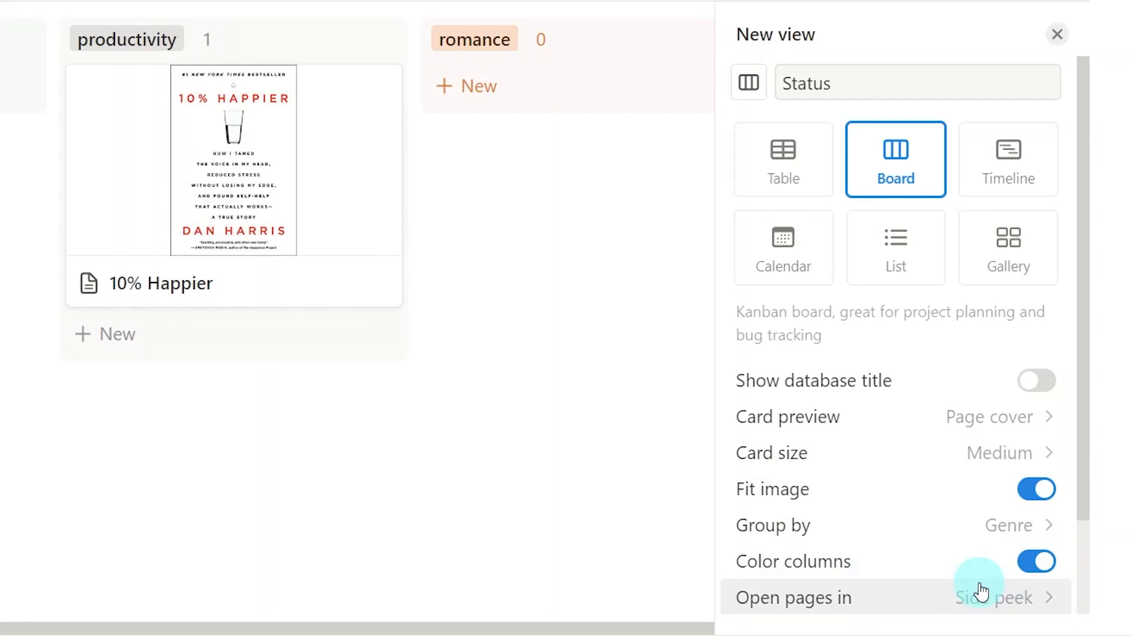
- Group the Status board by Status and order the groups In queue, Next, Reading, Completed, Abandoned
left_click(903, 538)
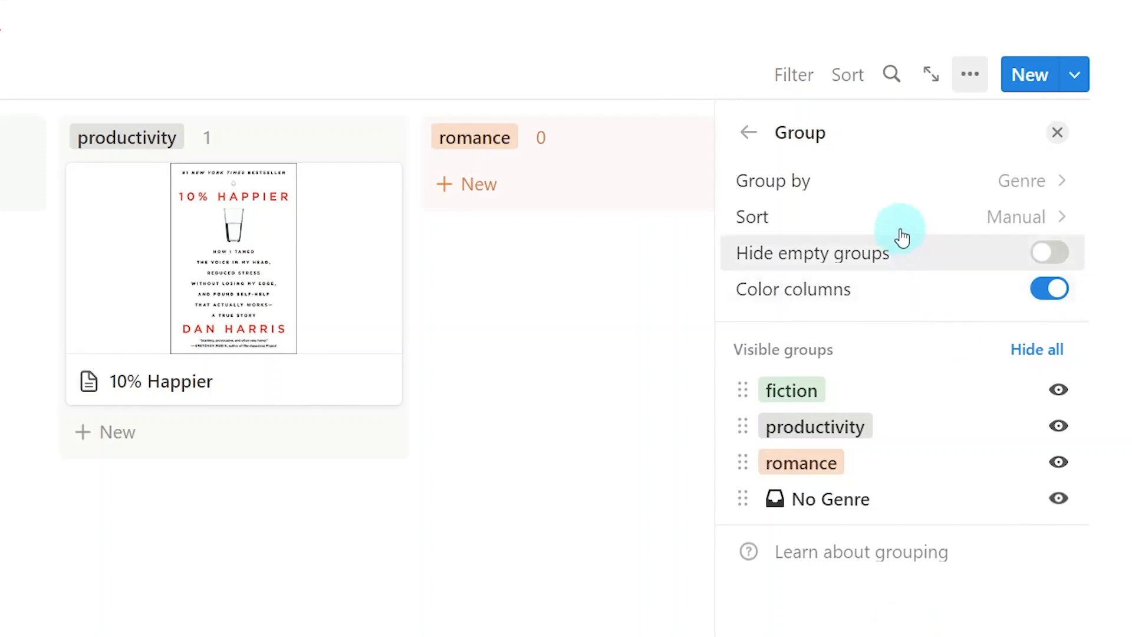
left_click(891, 187)
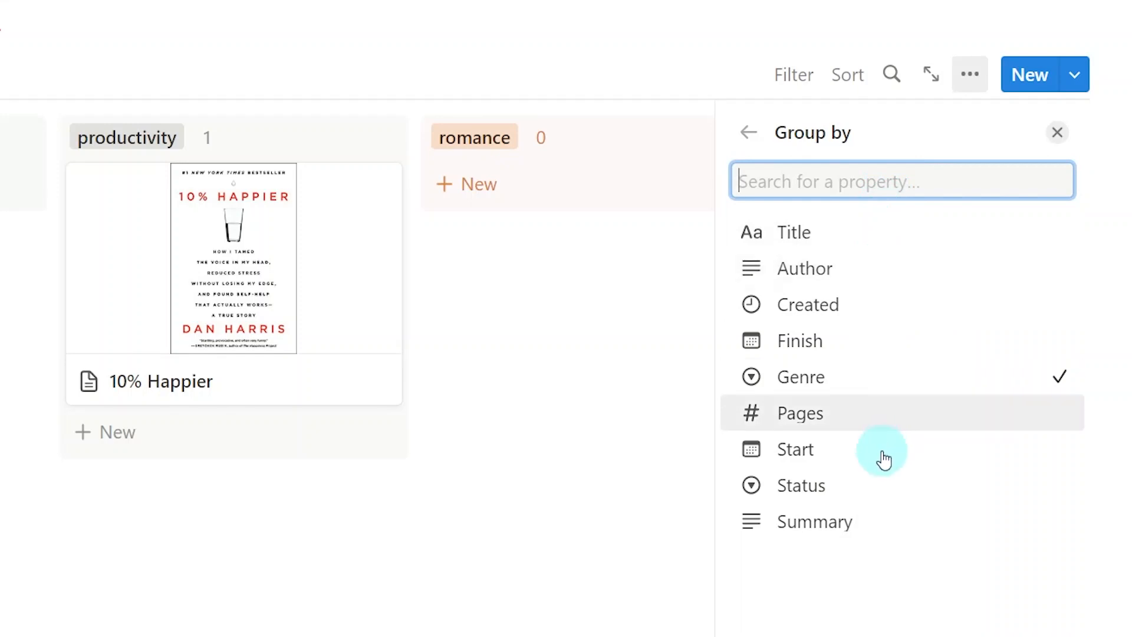
left_click(871, 486)
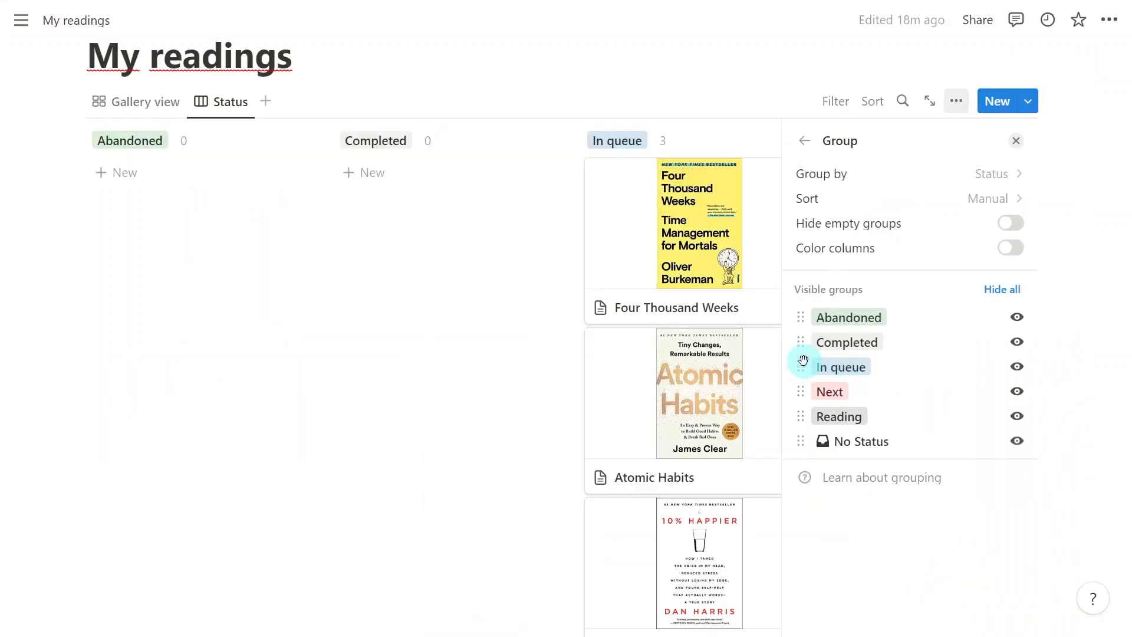
left_click_drag(804, 360, 816, 310)
mouse_move(804, 413)
left_mouse_down()
mouse_move(804, 342)
mouse_move(804, 388)
mouse_move(815, 341)
mouse_move(804, 391)
left_mouse_up()
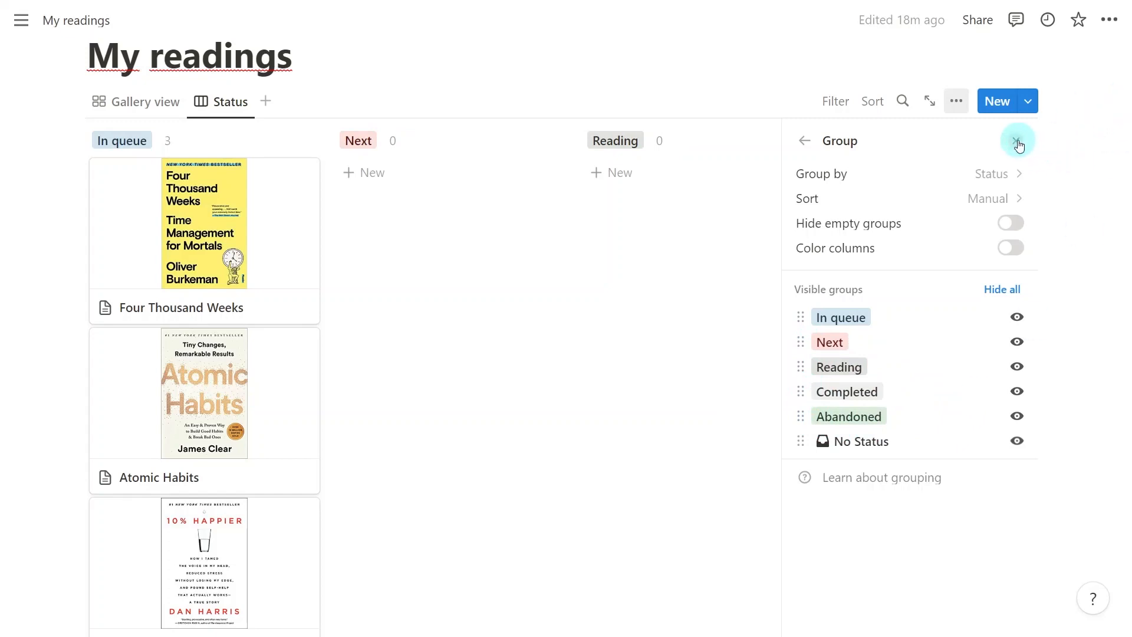
- Show Author and Pages on the Status board's cards, and move Four Thousand Weeks to the Next column
left_click(805, 146)
left_click(897, 245)
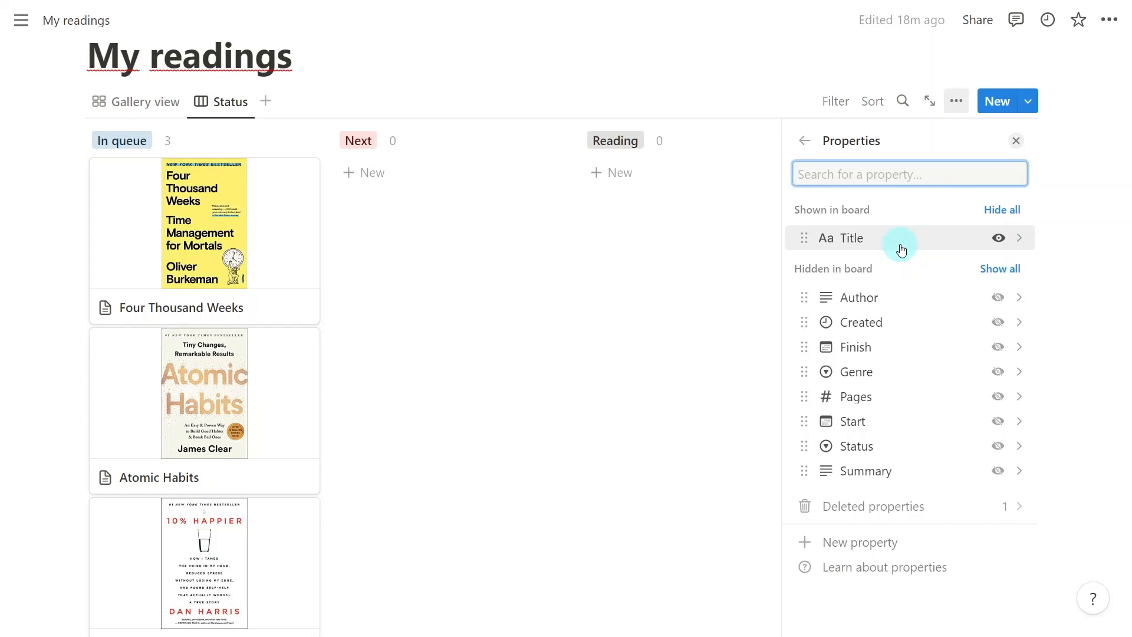
left_click(999, 298)
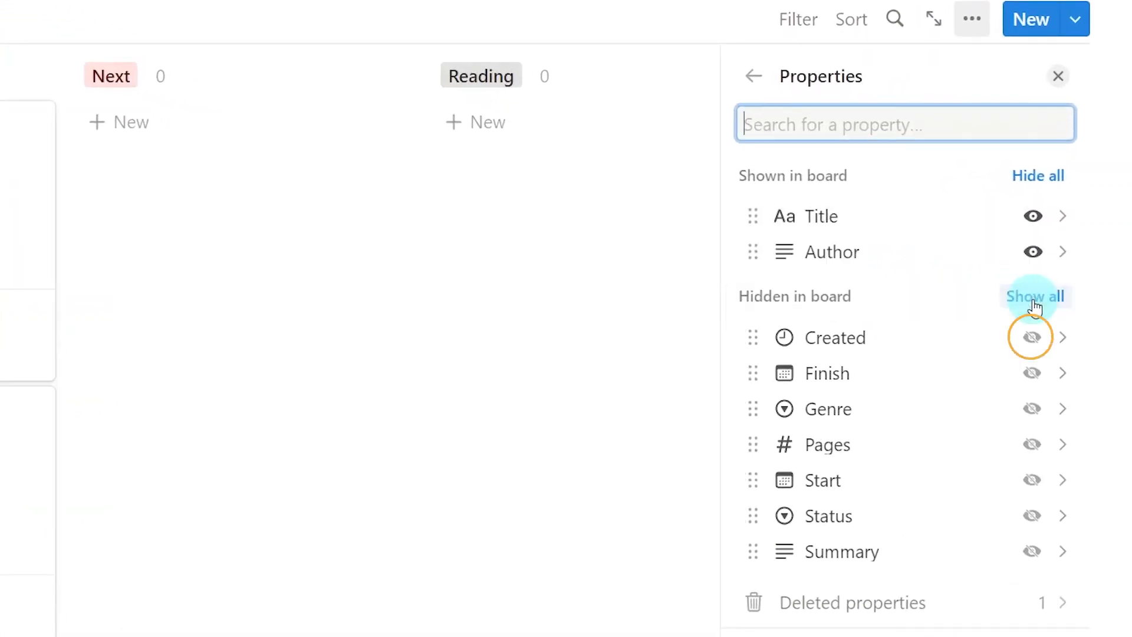
left_click(1031, 453)
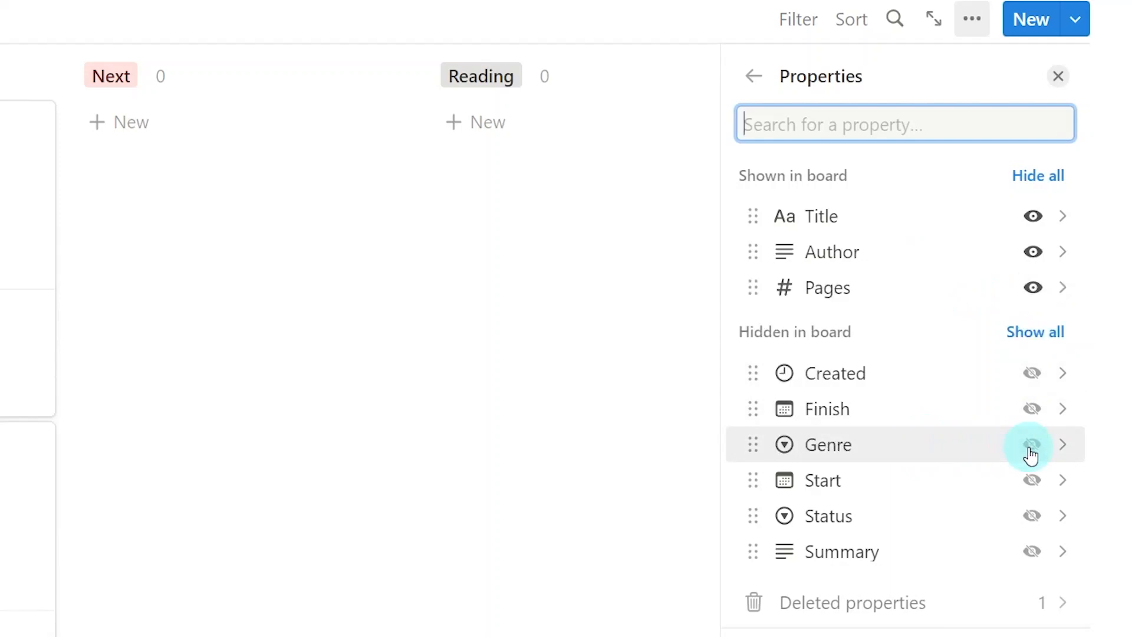
left_click(1058, 76)
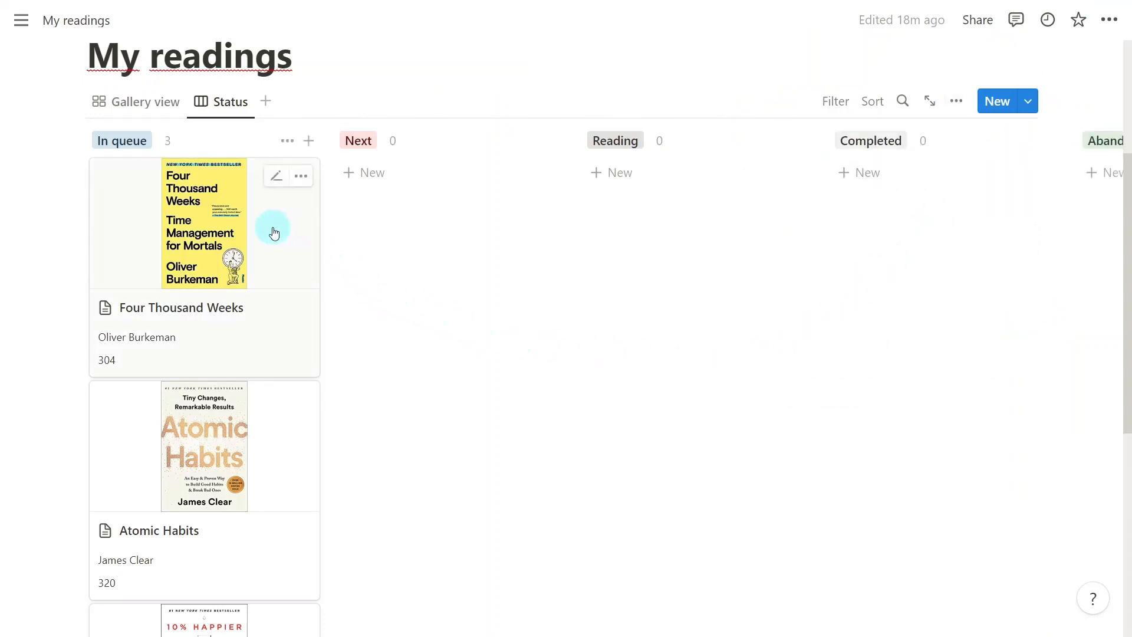
left_click_drag(277, 233, 489, 218)
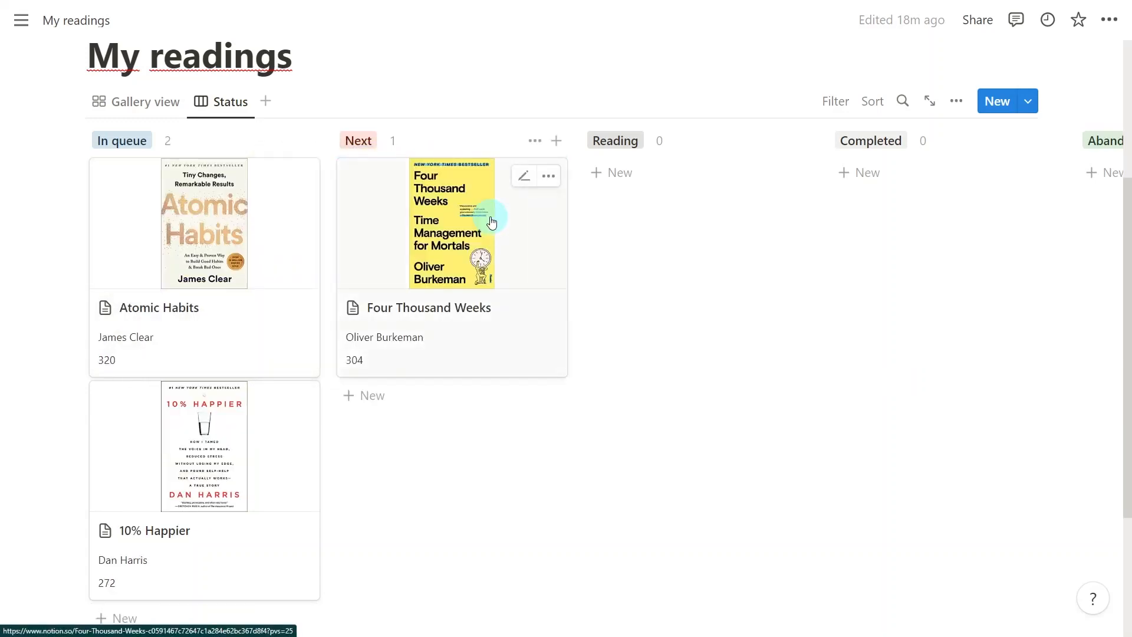
- Duplicate the Status view and name the copy "Upcoming Readings"
left_click(227, 103)
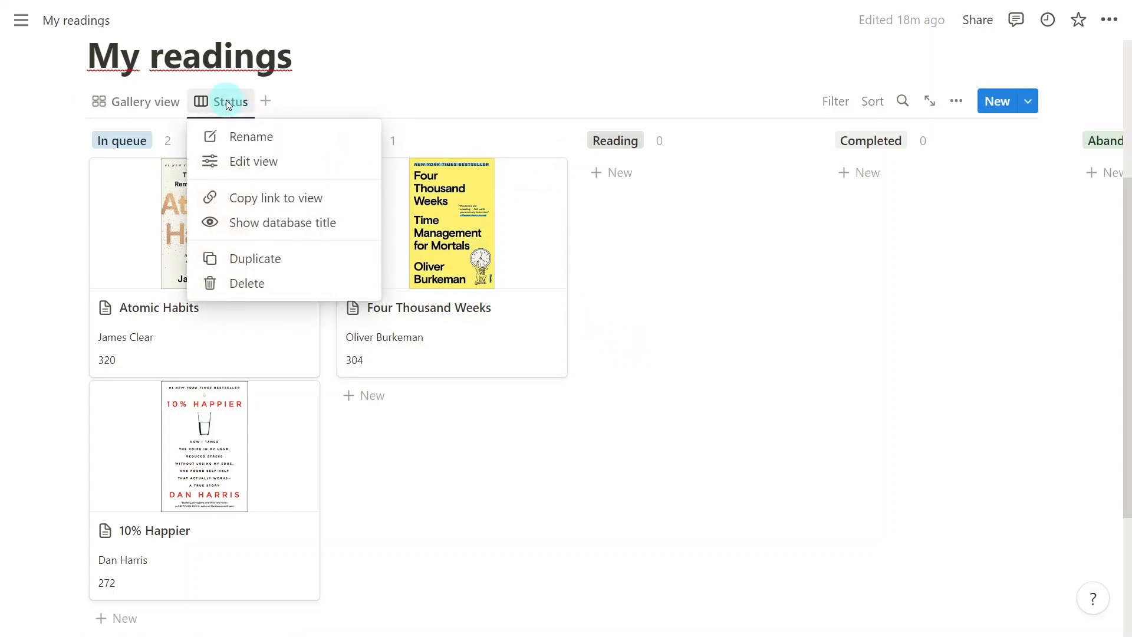
left_click(317, 261)
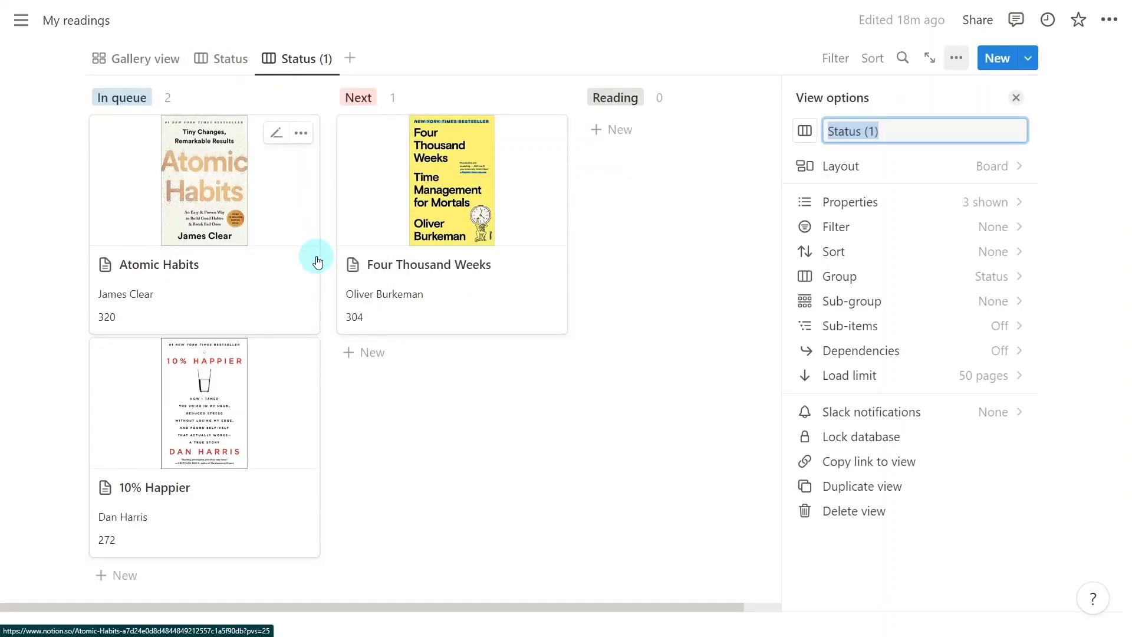
type("Upcoming")
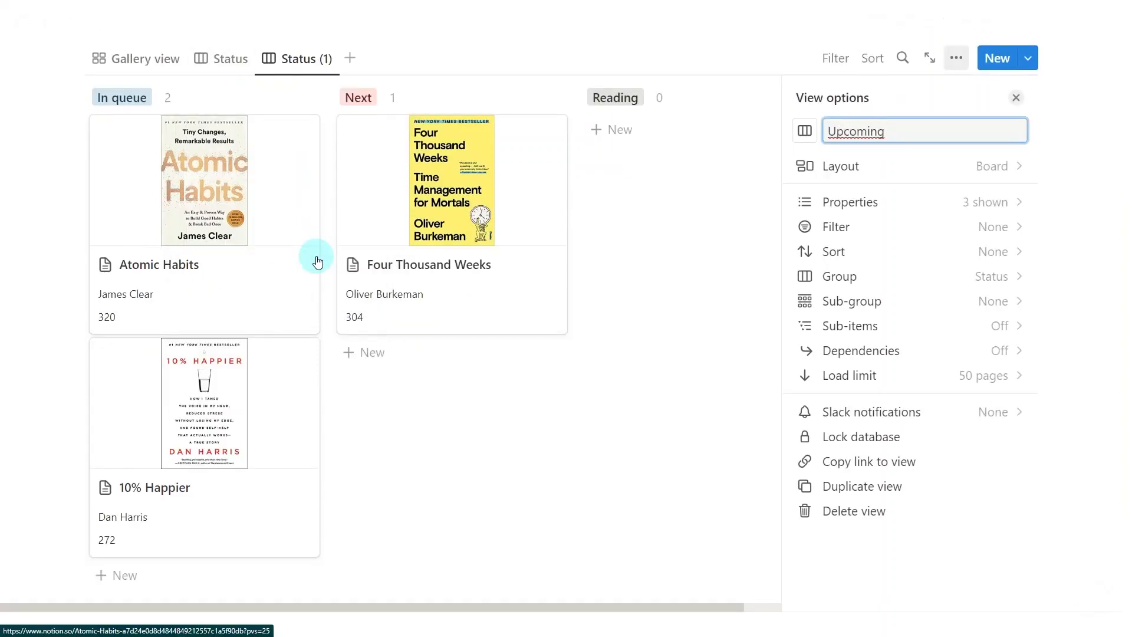
type(" Readings")
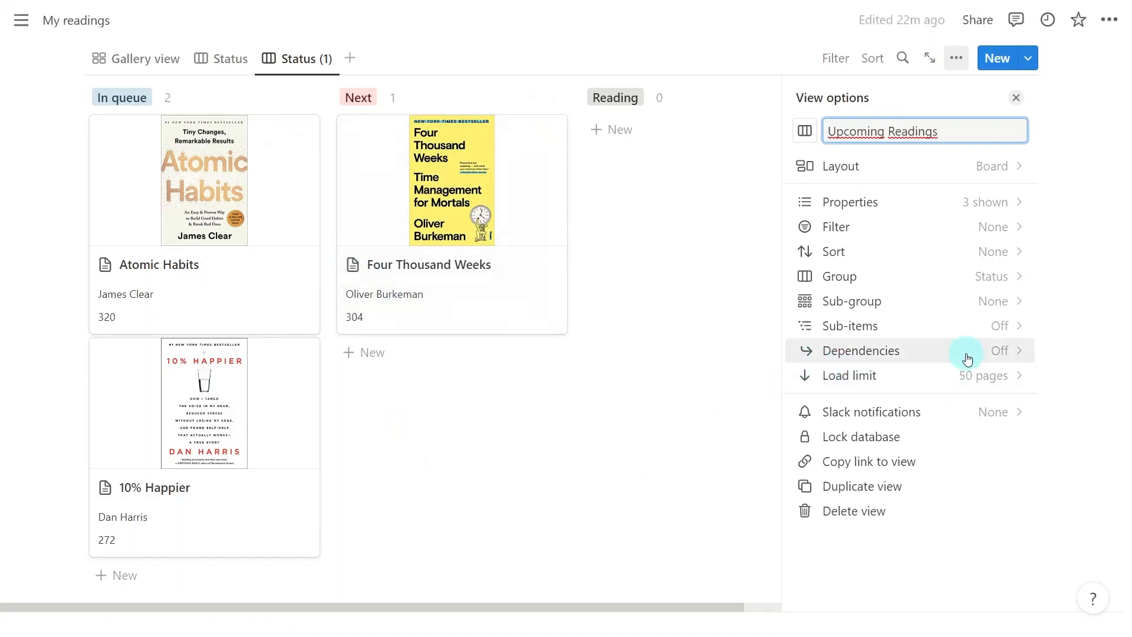
- Hide all groups in the Upcoming Readings board except Reading and Next
left_click(929, 286)
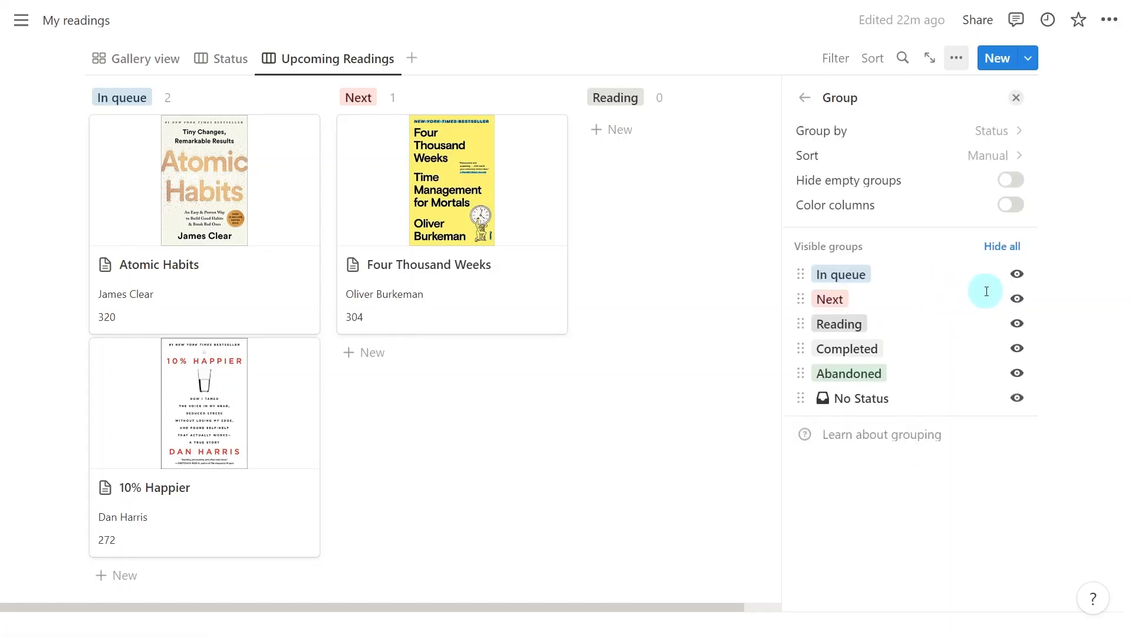
left_click(1010, 248)
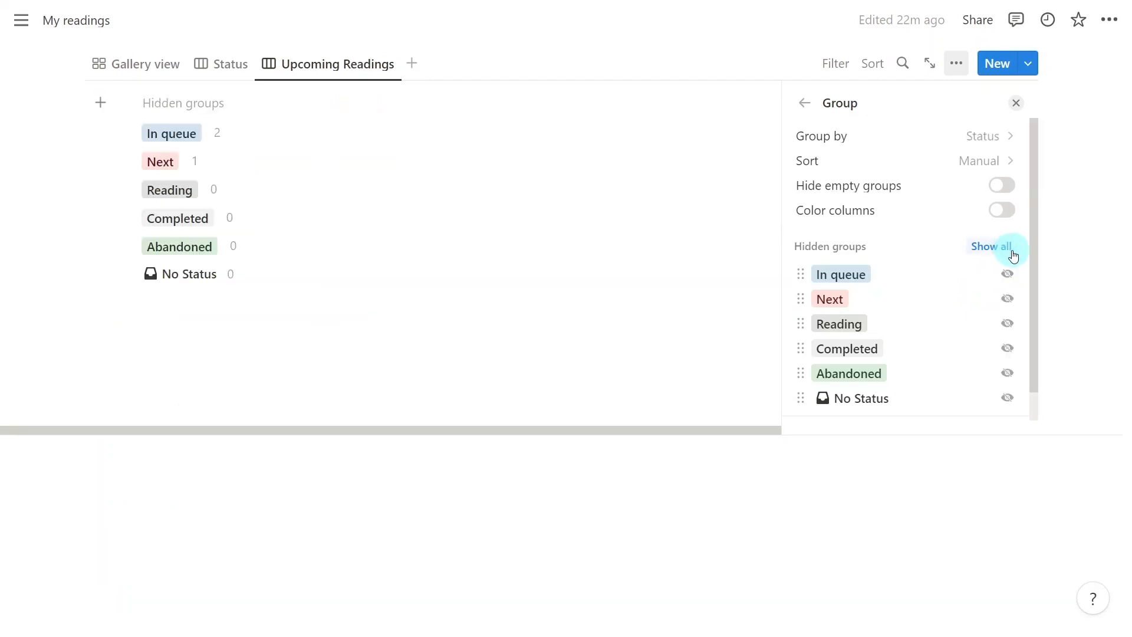
left_click(1008, 325)
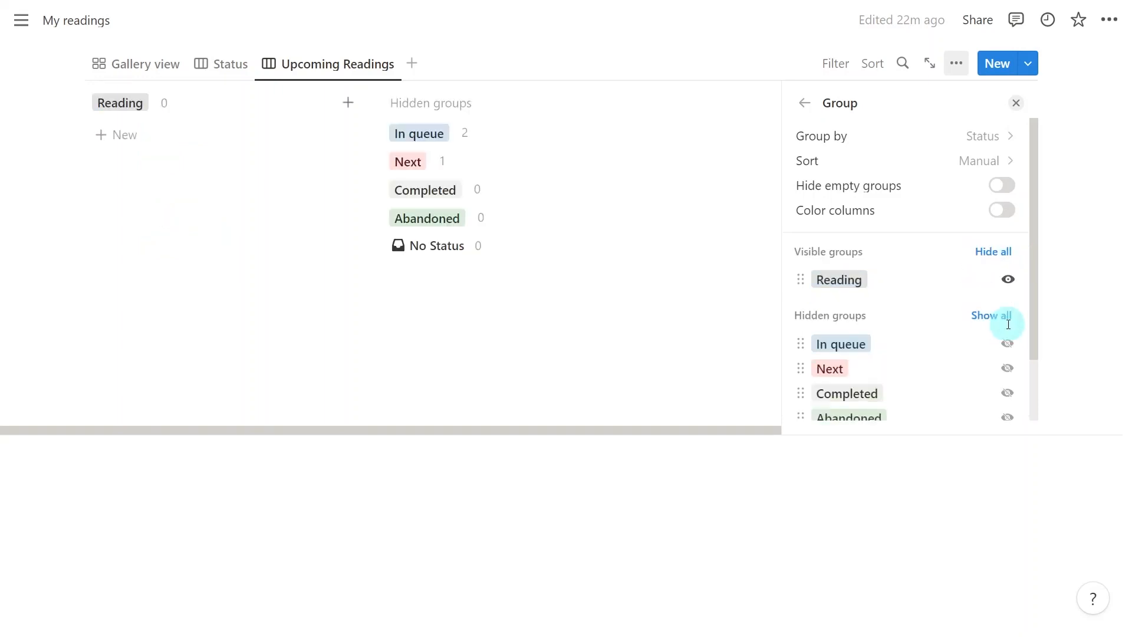
left_click(1007, 369)
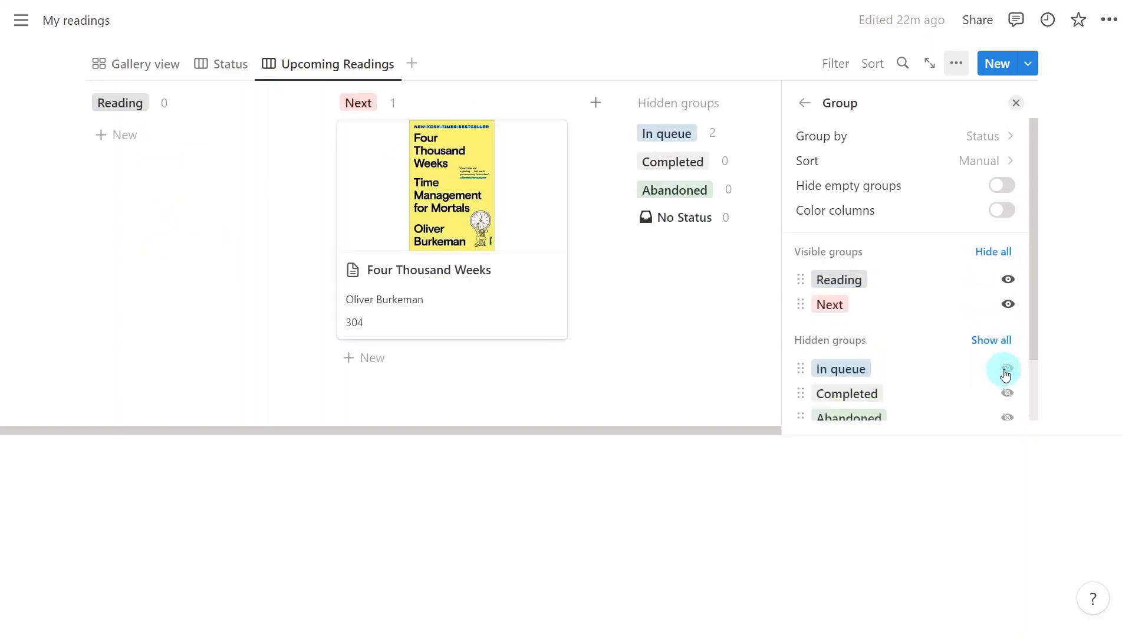
left_click(1016, 103)
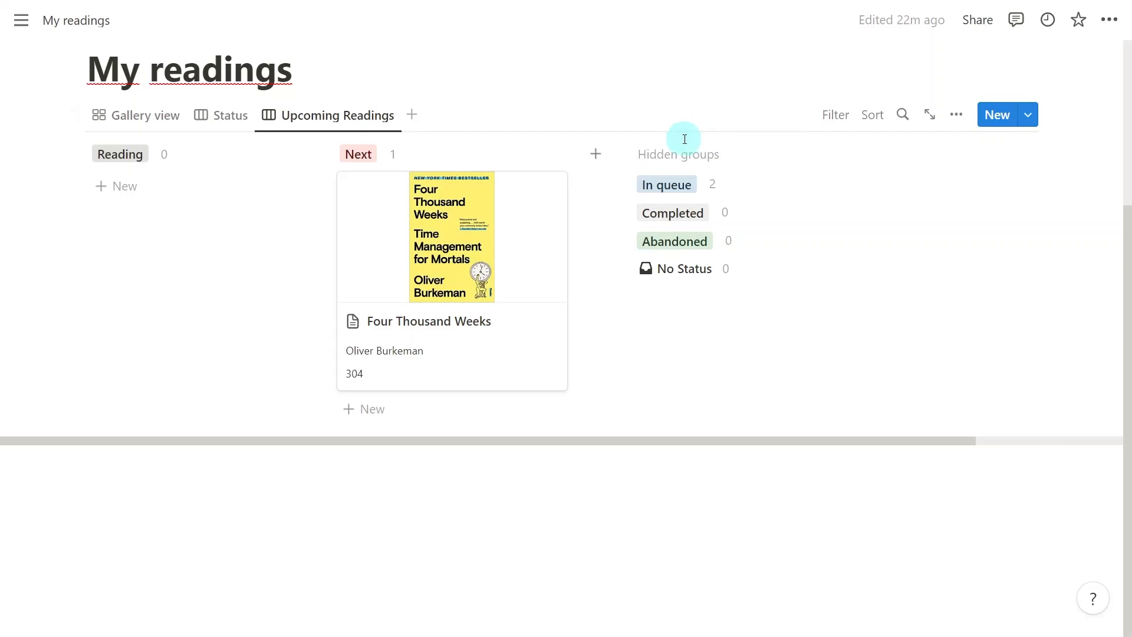
- Place the Next group before Reading in the Upcoming Readings board
left_click(956, 115)
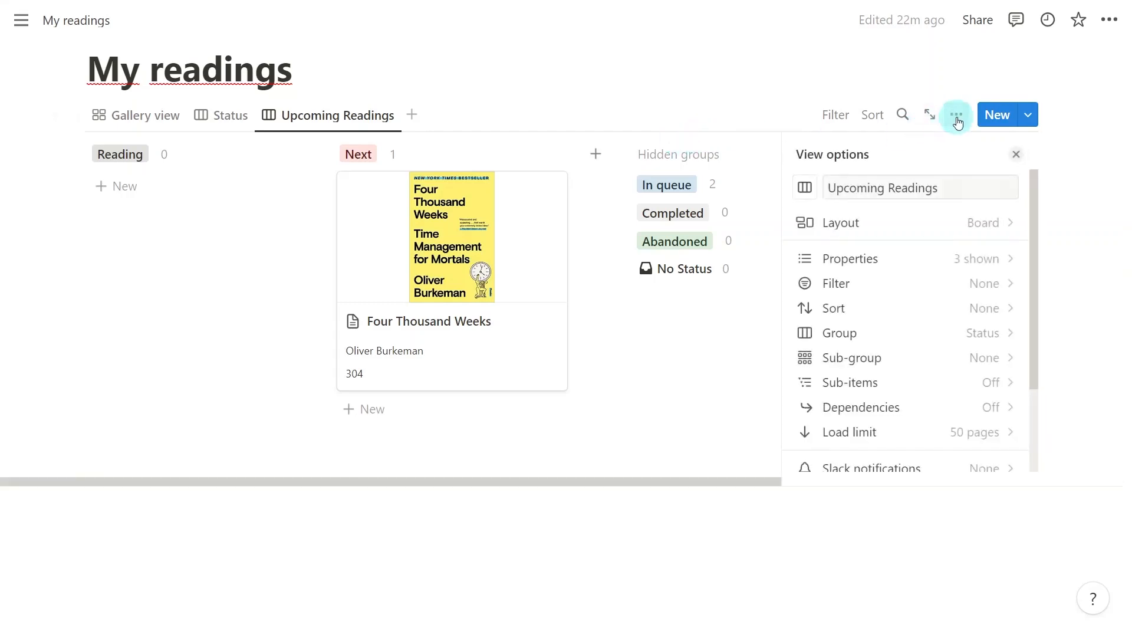
left_click(932, 334)
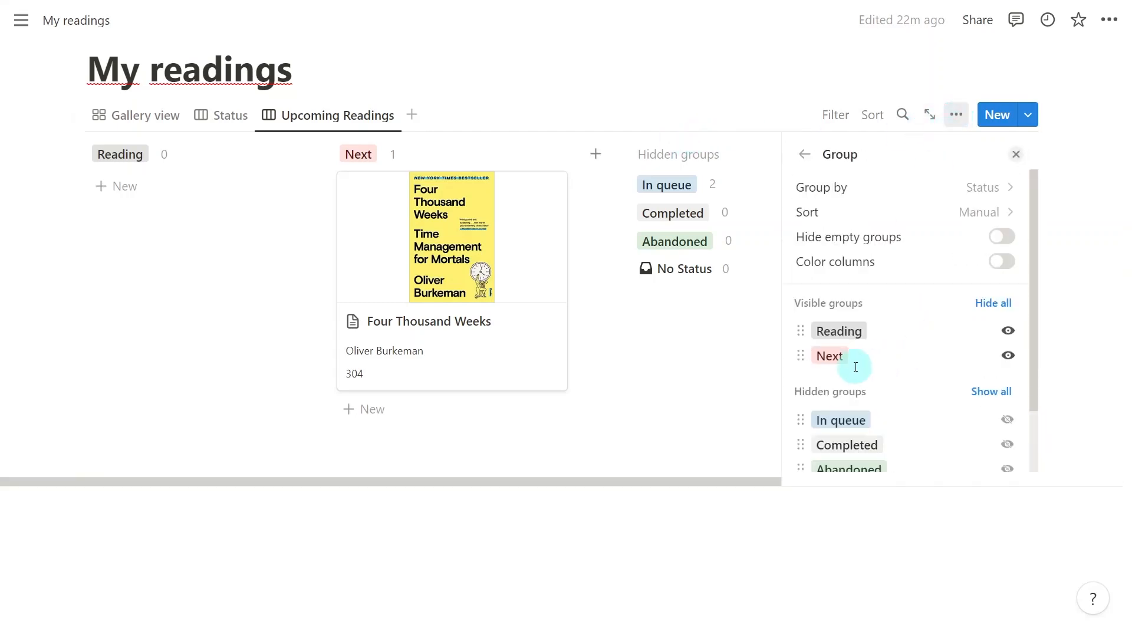
left_click_drag(802, 356, 804, 323)
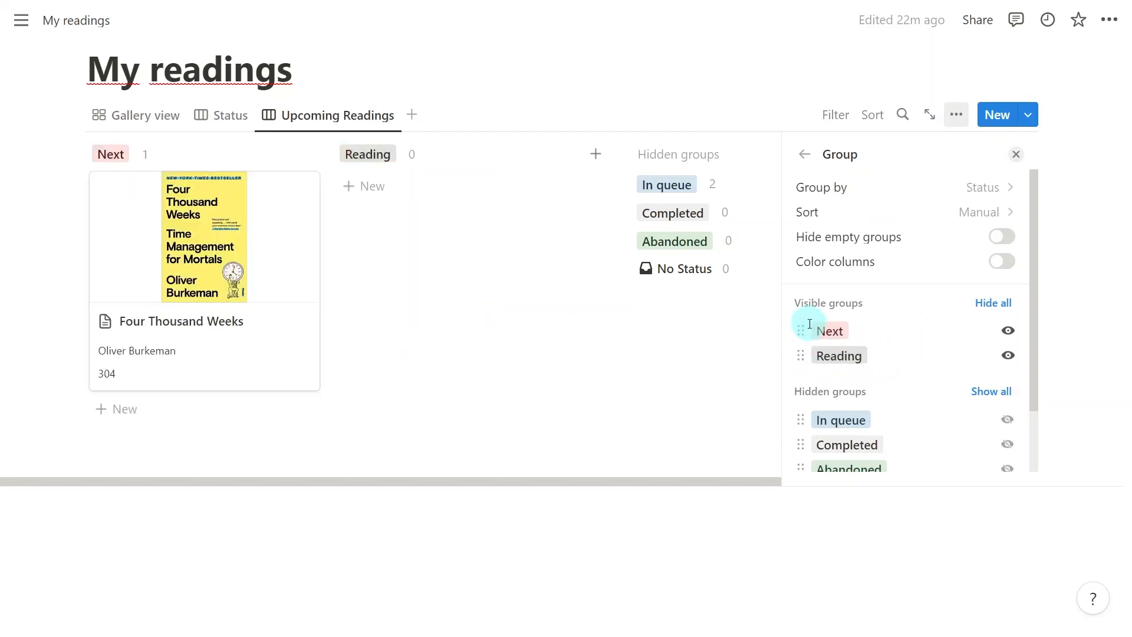
left_click(1015, 154)
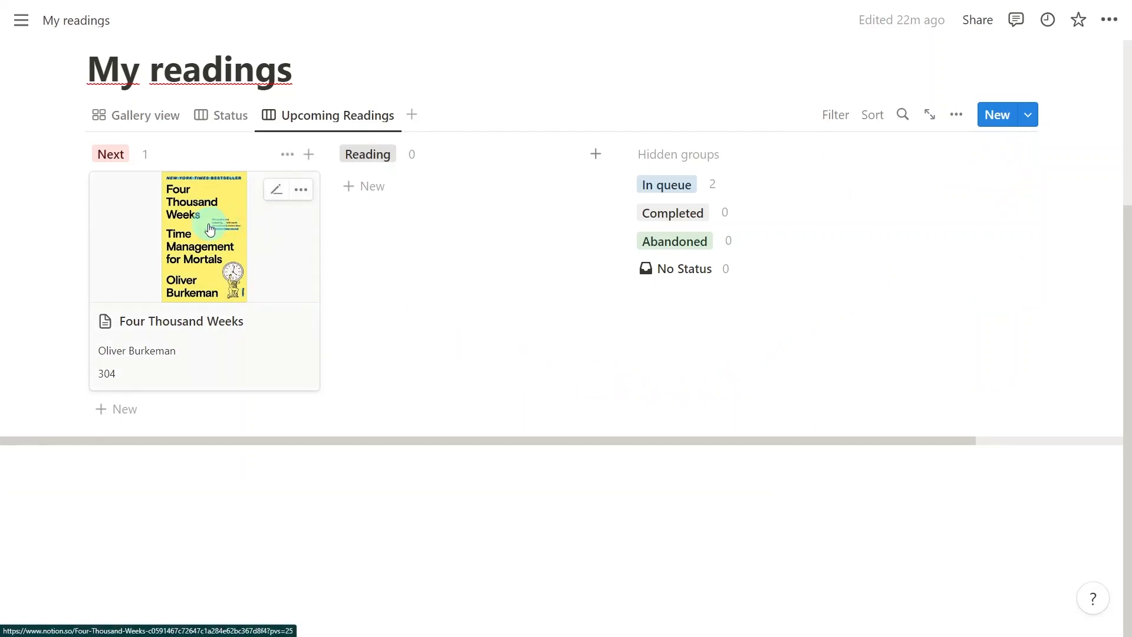
- Move Four Thousand Weeks to the Reading column and set its Start date to Jul 14, 2023
left_click_drag(210, 229, 457, 226)
left_click(519, 203)
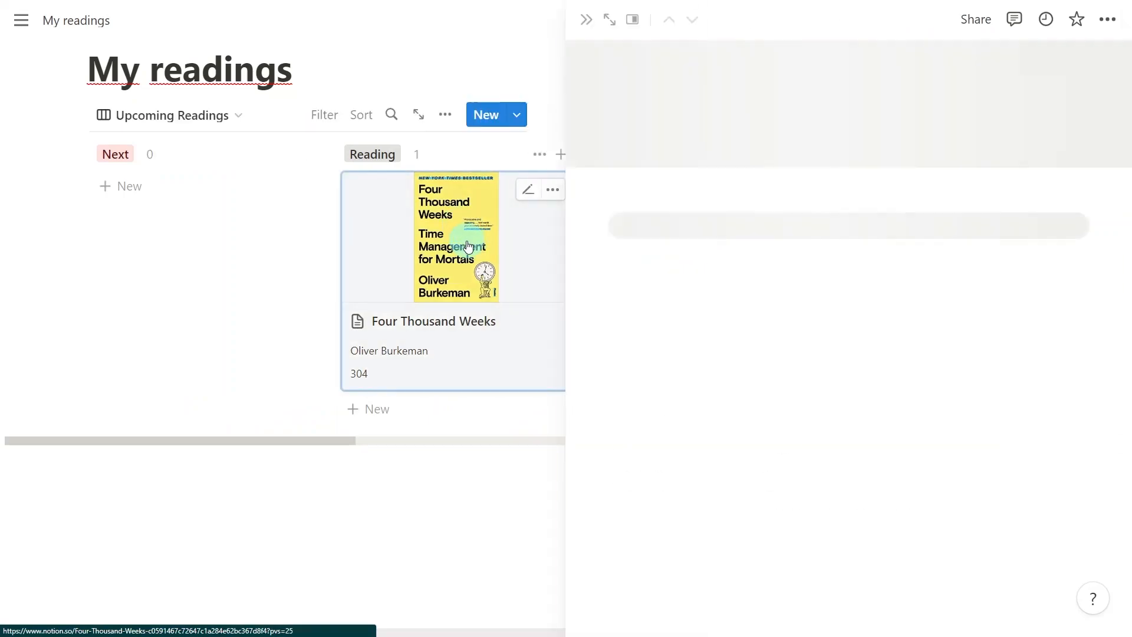
left_click(804, 447)
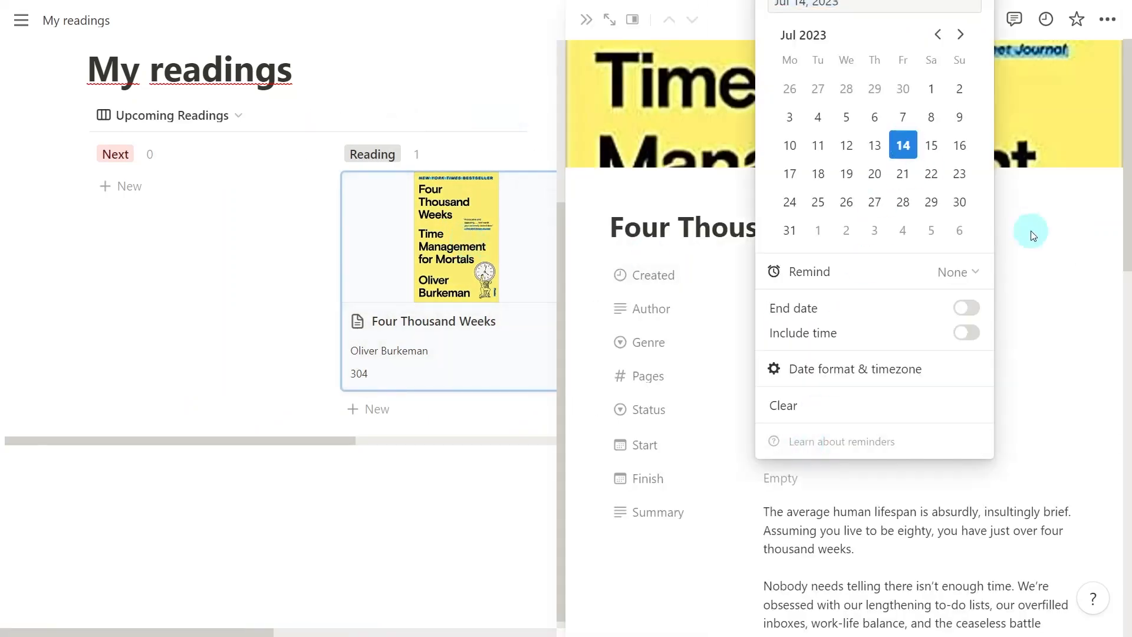
left_click(1026, 233)
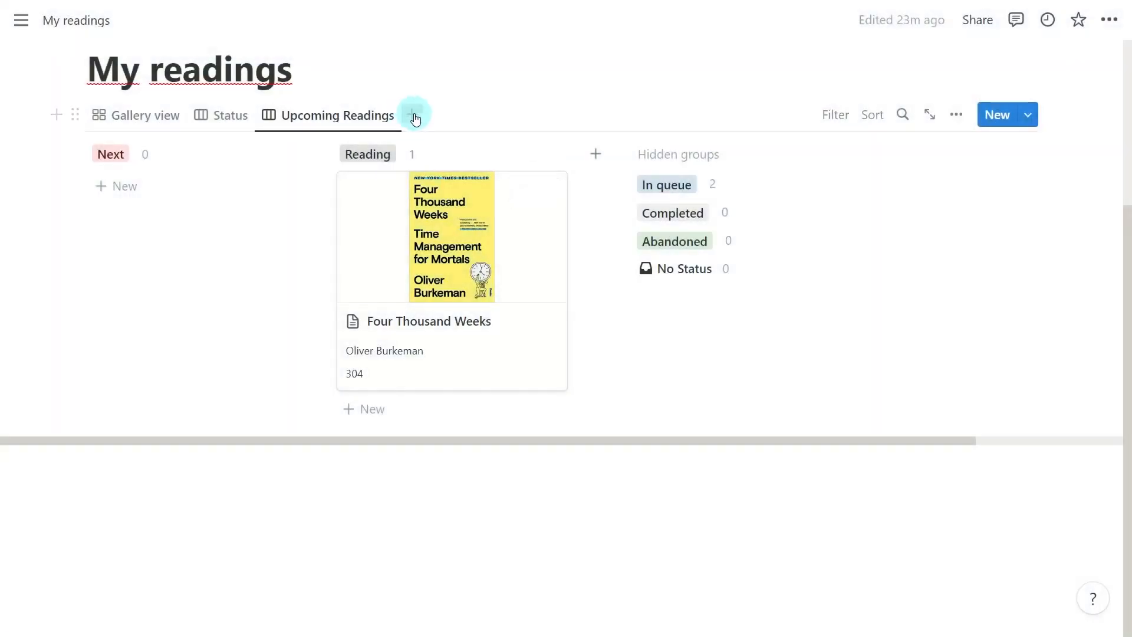
- Add a Gallery view named "Reading" to the Readings database and hide its database title
left_click(413, 115)
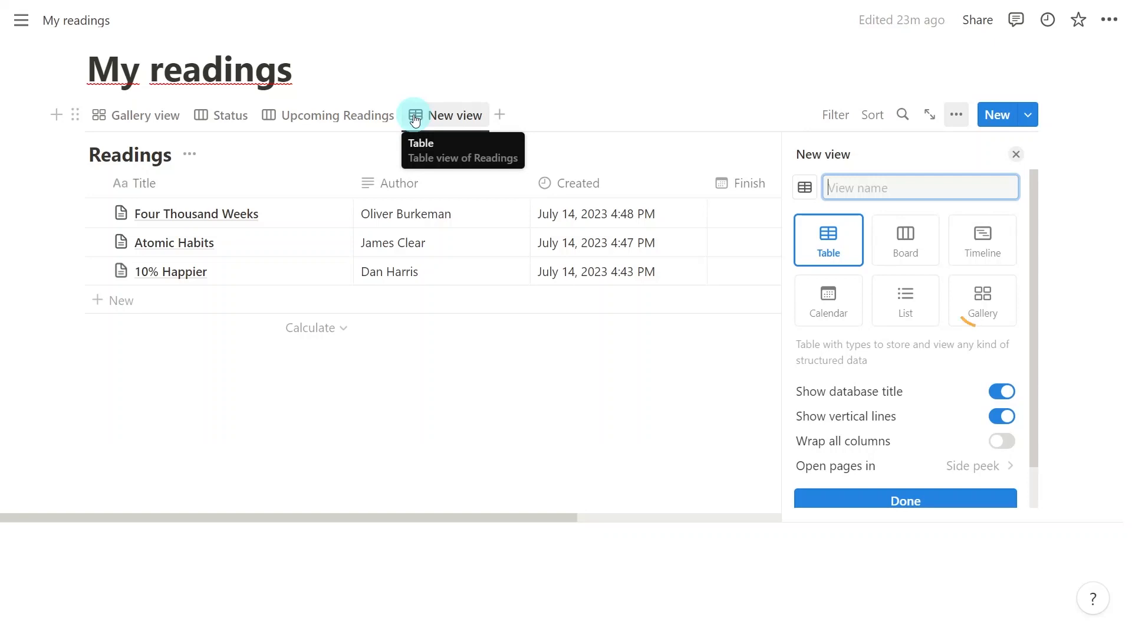
left_click(995, 302)
left_click(920, 187)
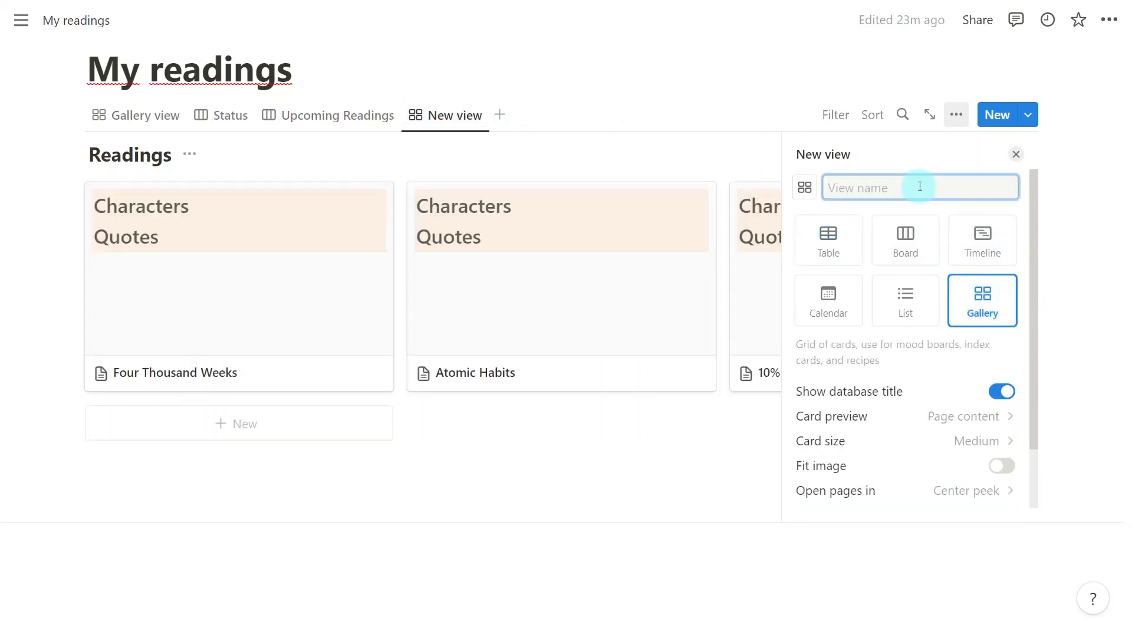
type("Reading")
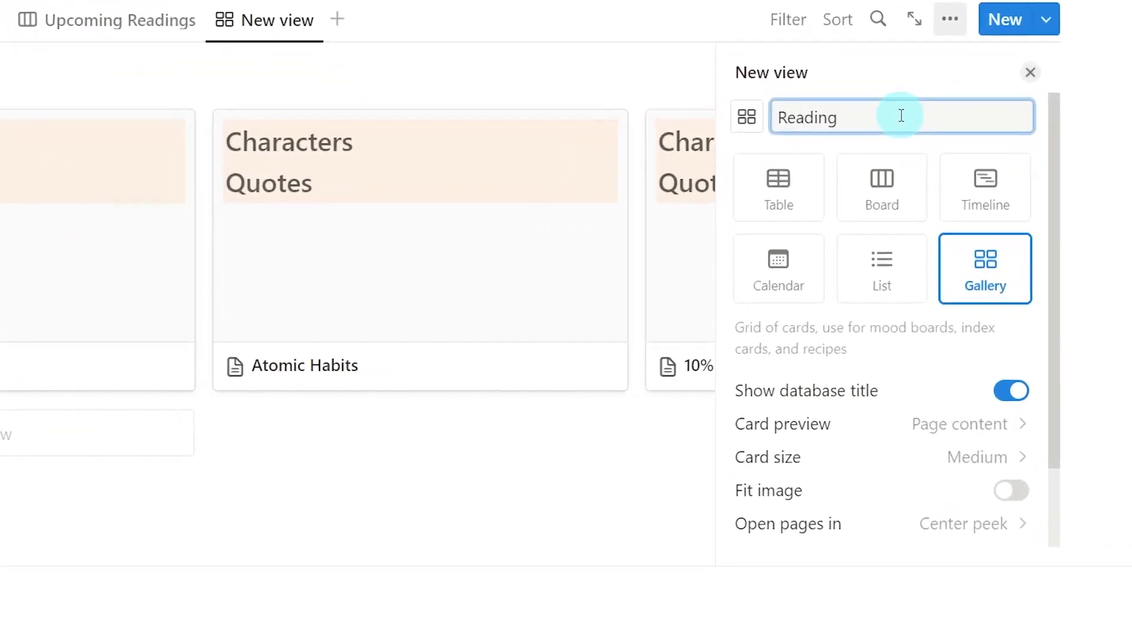
left_click(1014, 389)
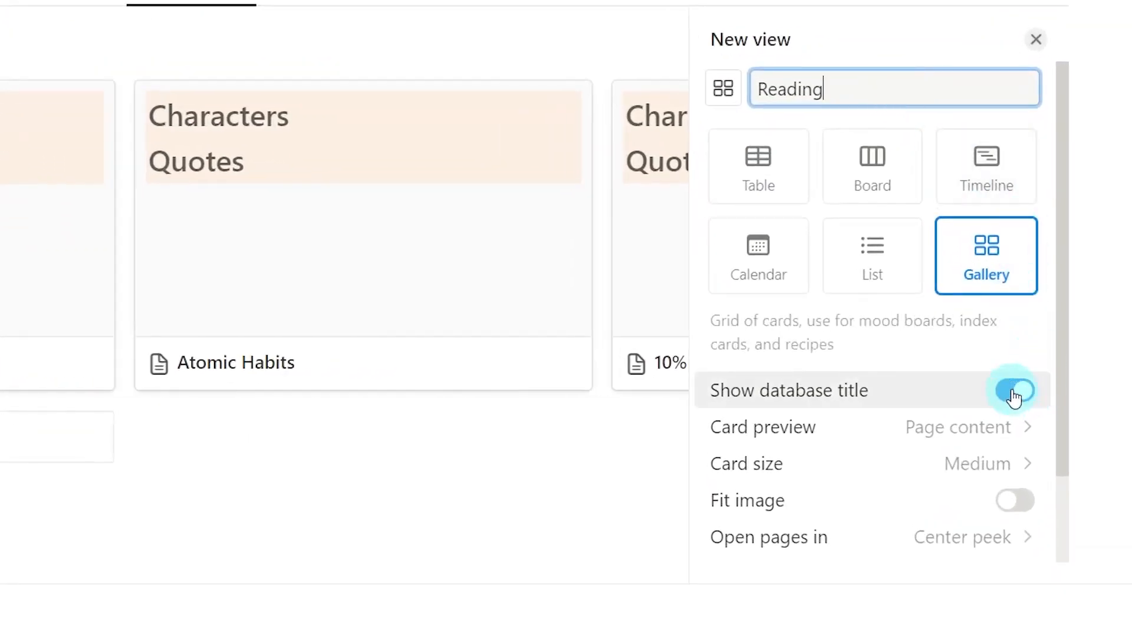
- Use page covers with fitted images as the Reading gallery's card preview, and finish creating the view
left_click(873, 434)
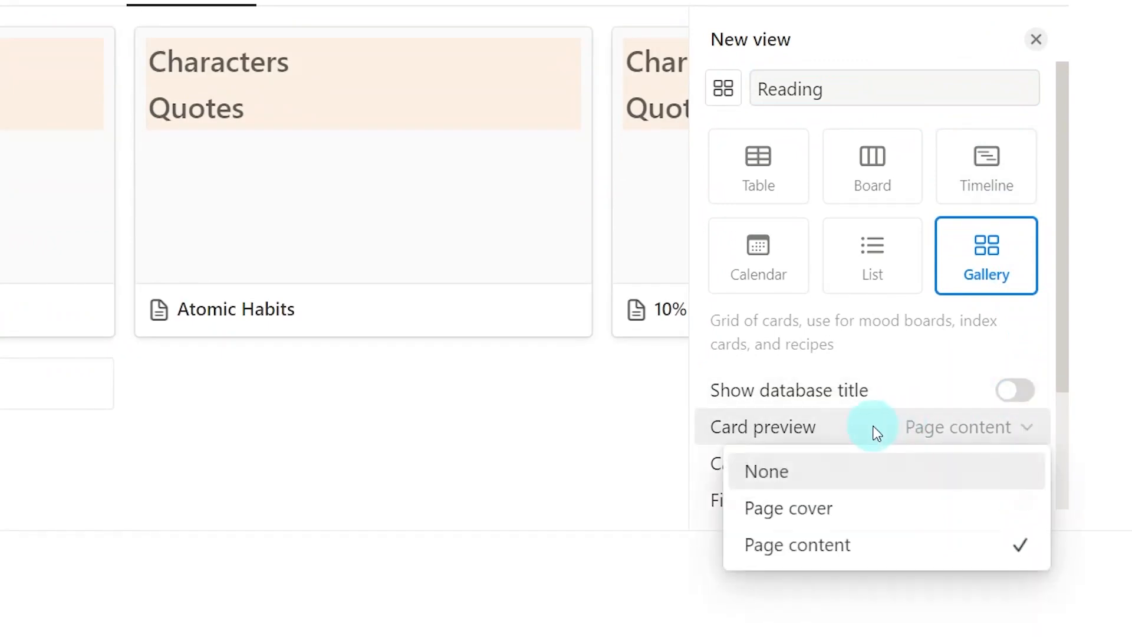
left_click(894, 510)
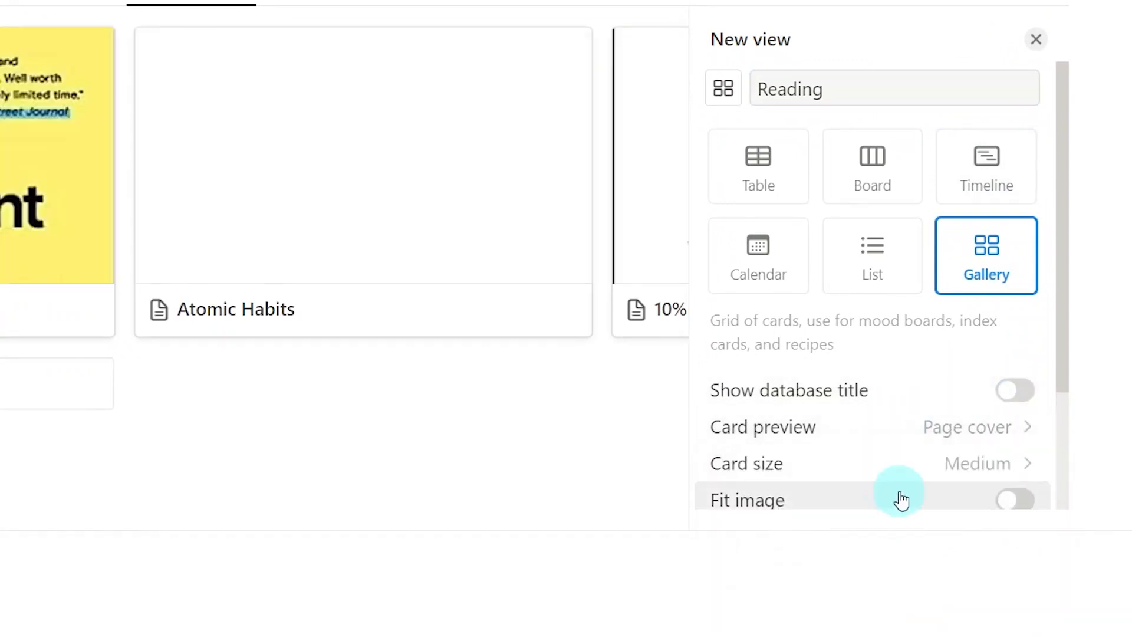
scroll(900, 498, "down", 2)
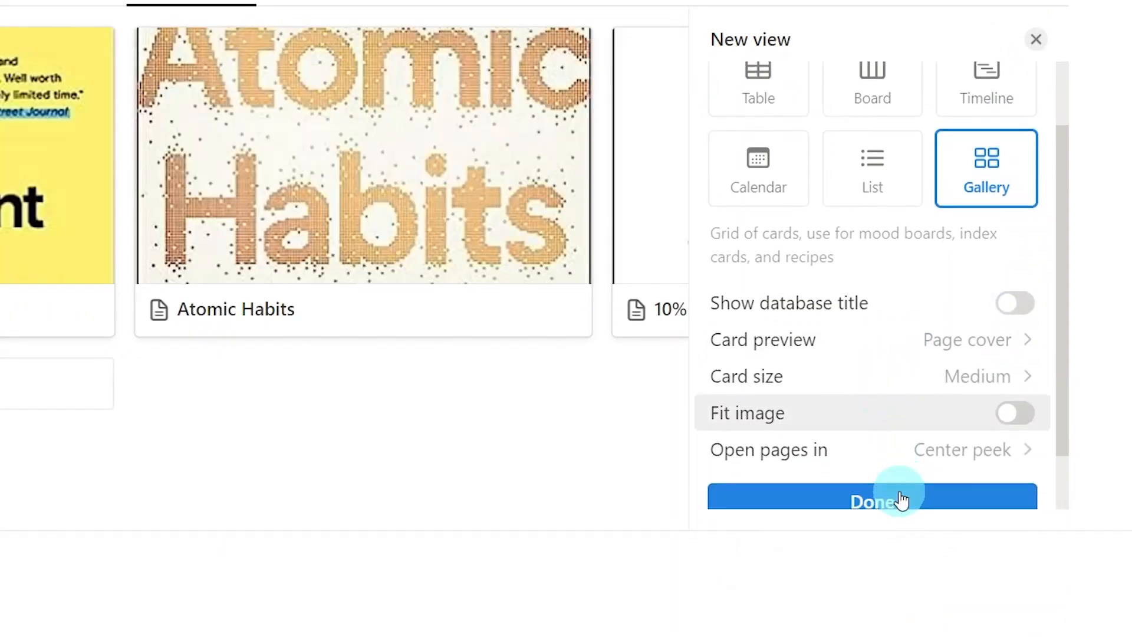
left_click(1016, 414)
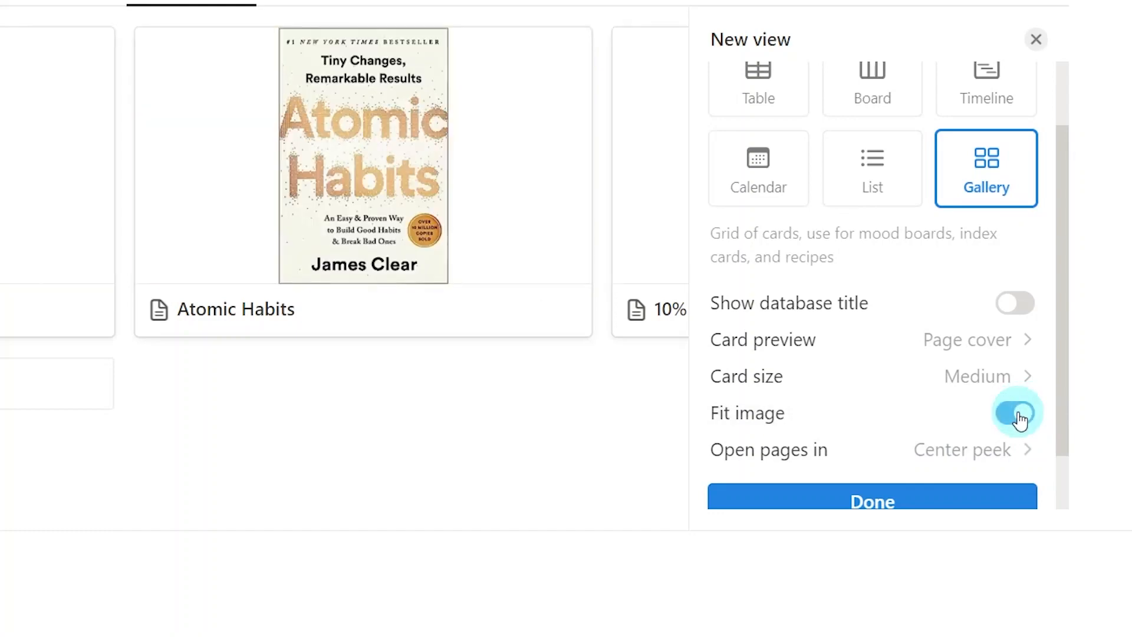
left_click(914, 502)
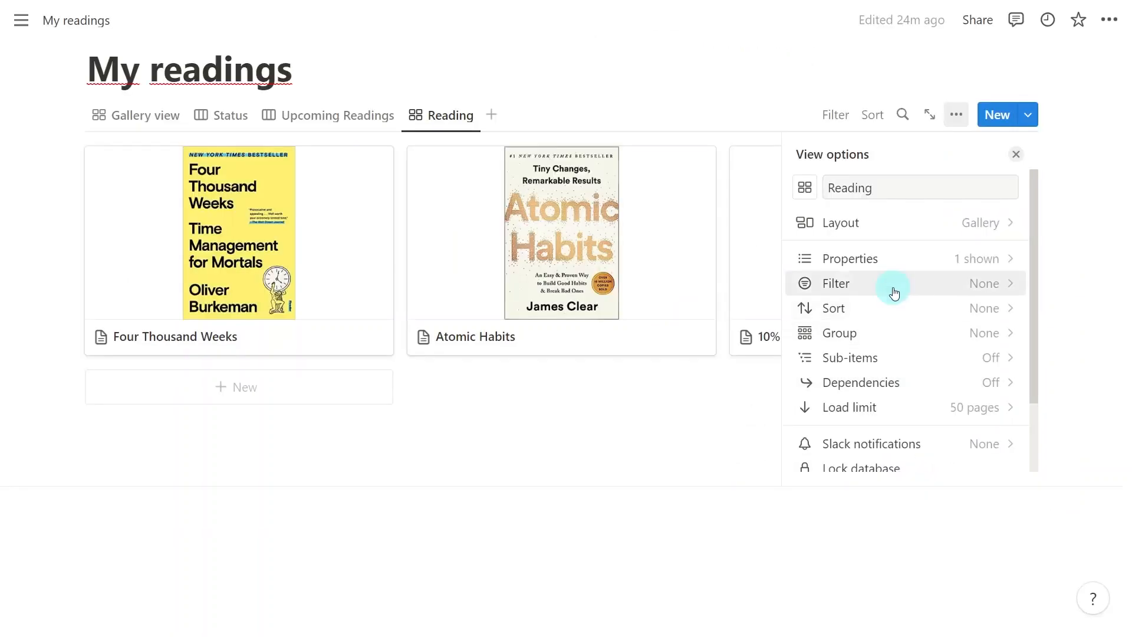
- Filter the Reading gallery so it shows only books whose Status is Reading
left_click(854, 236)
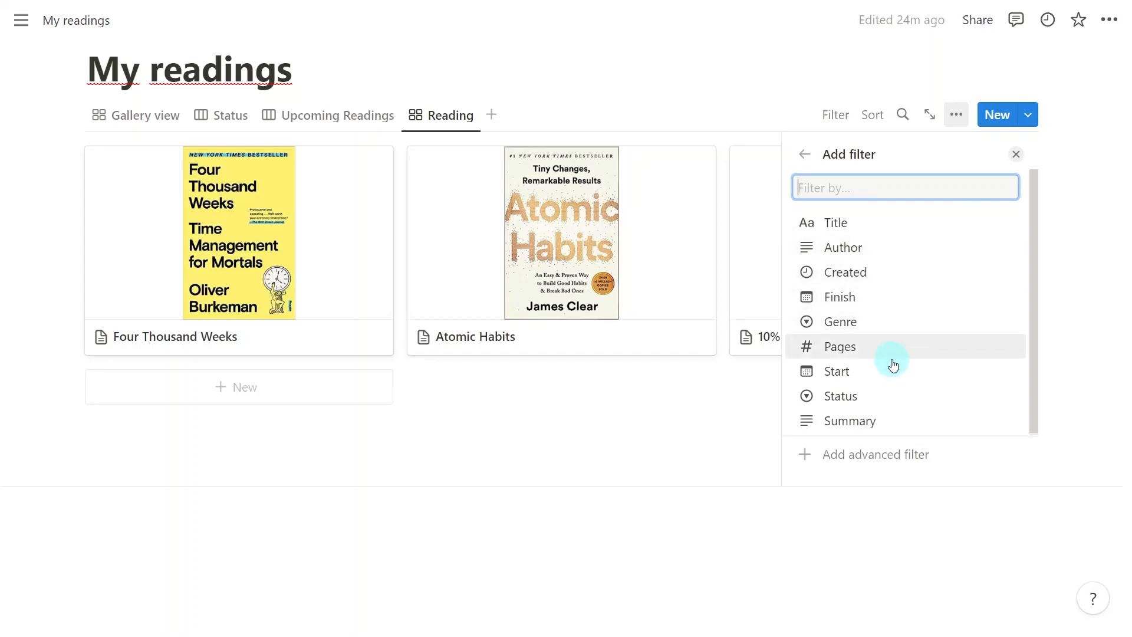
left_click(890, 405)
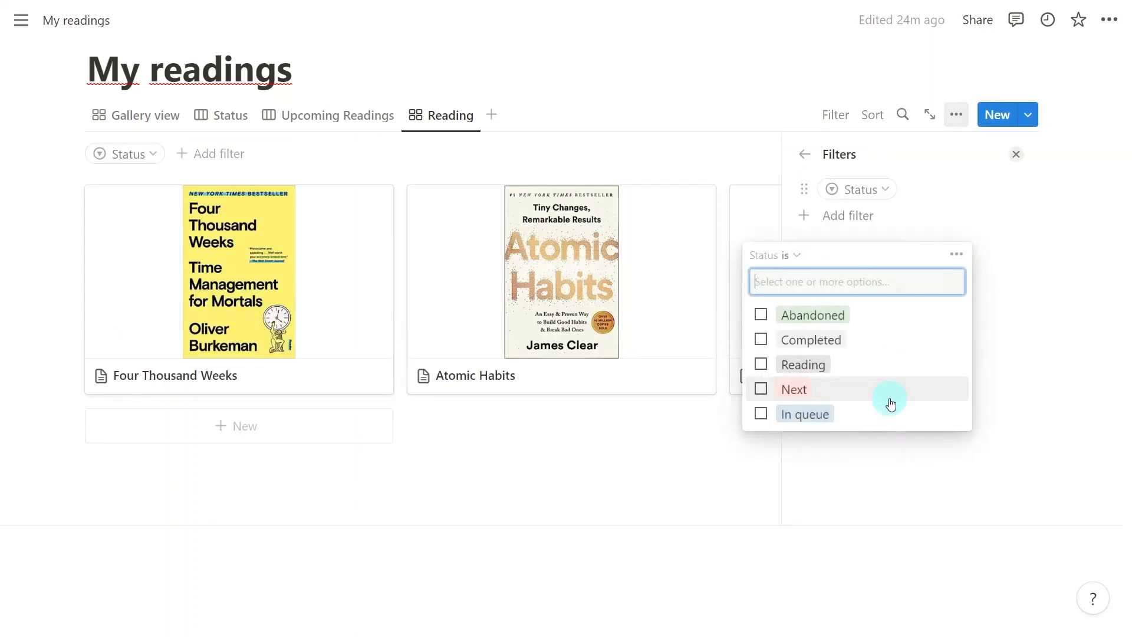
left_click(761, 365)
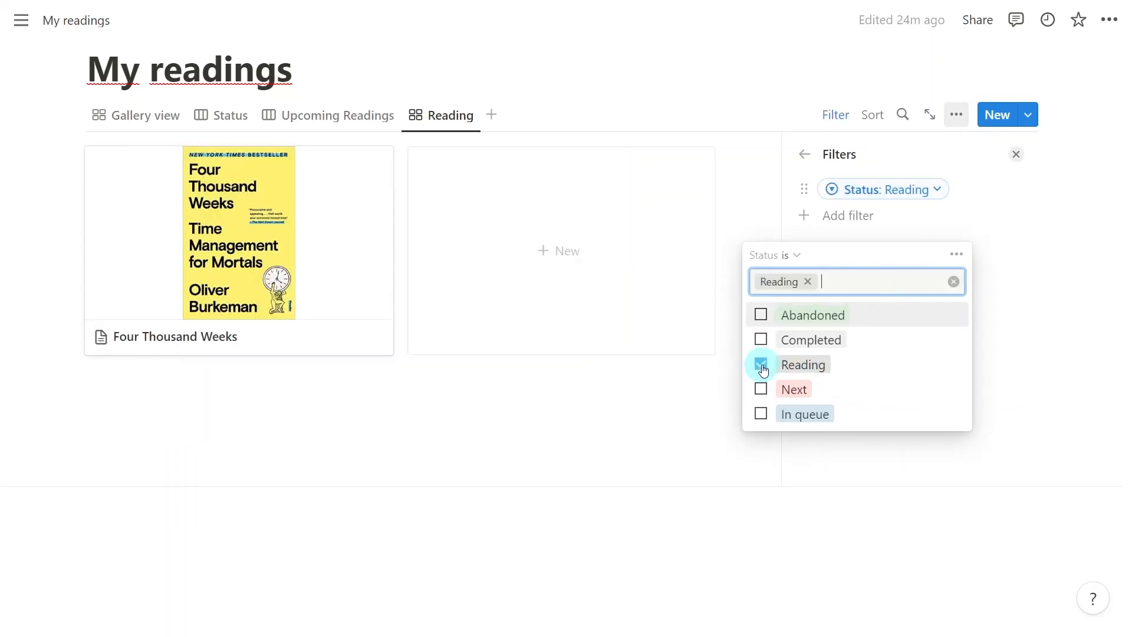
left_click(1024, 333)
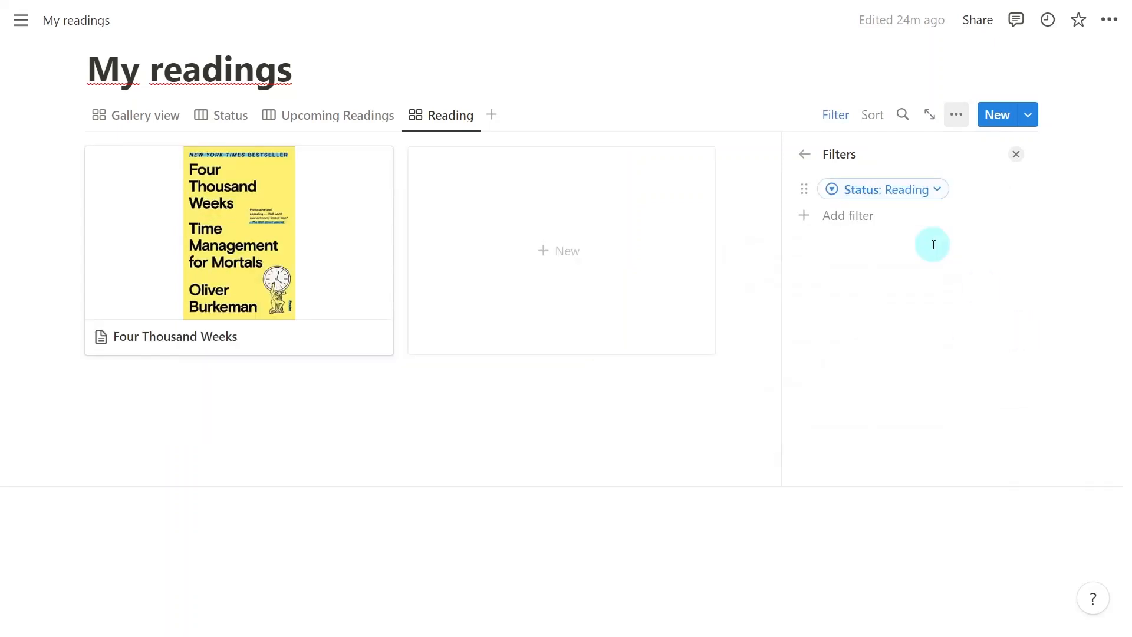
- Add a Number property named "Read Pages" to the Readings database
left_click(806, 154)
left_click(922, 258)
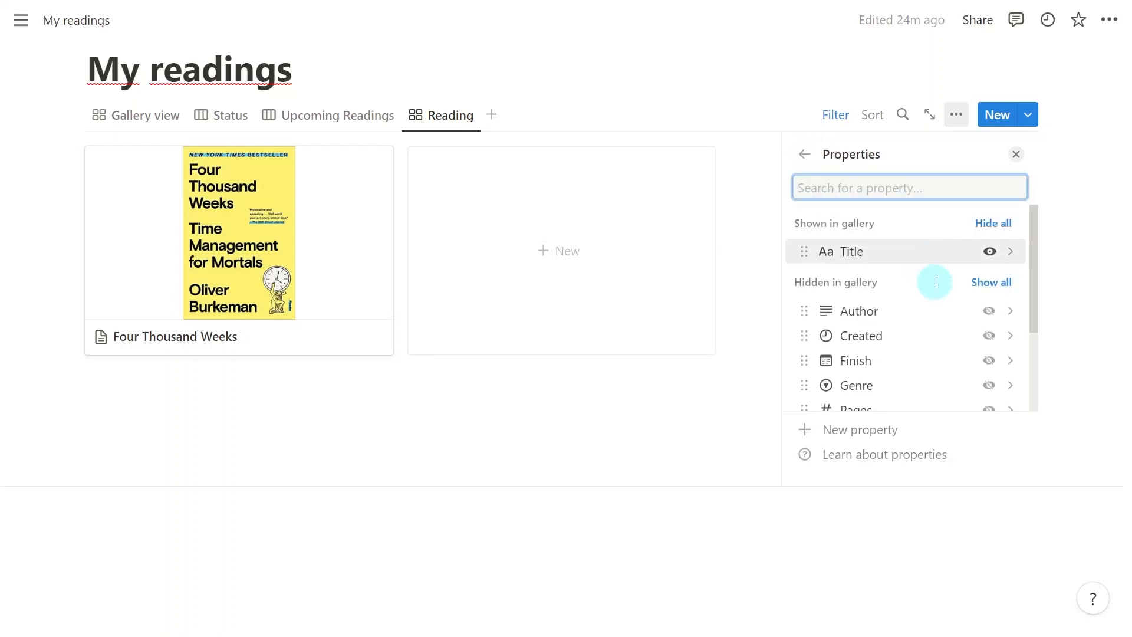
left_click(918, 434)
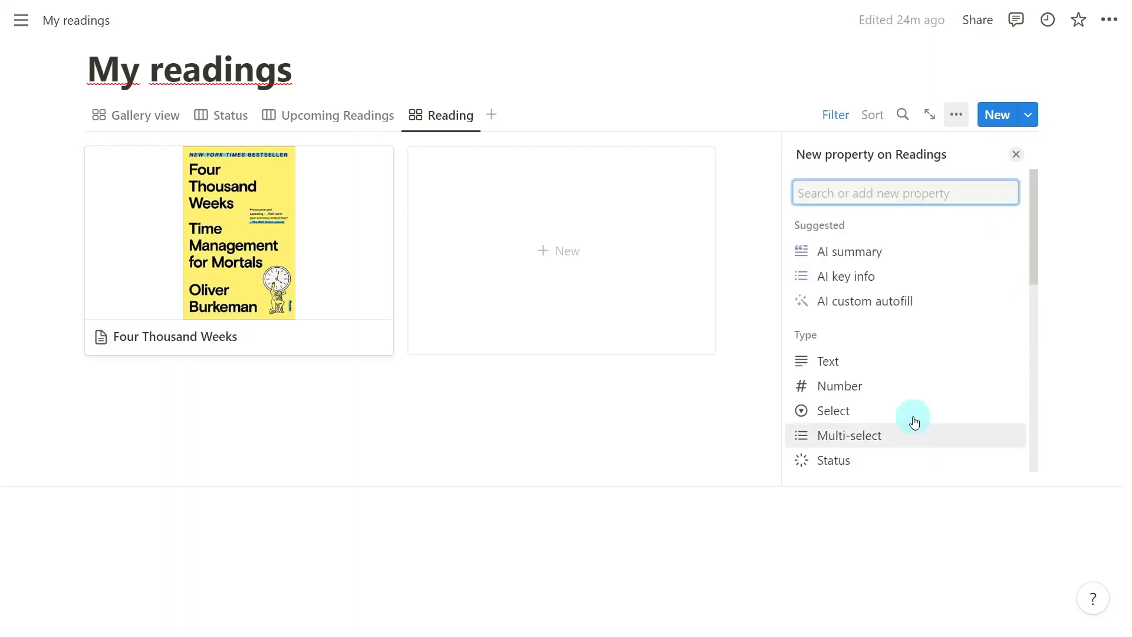
left_click(879, 387)
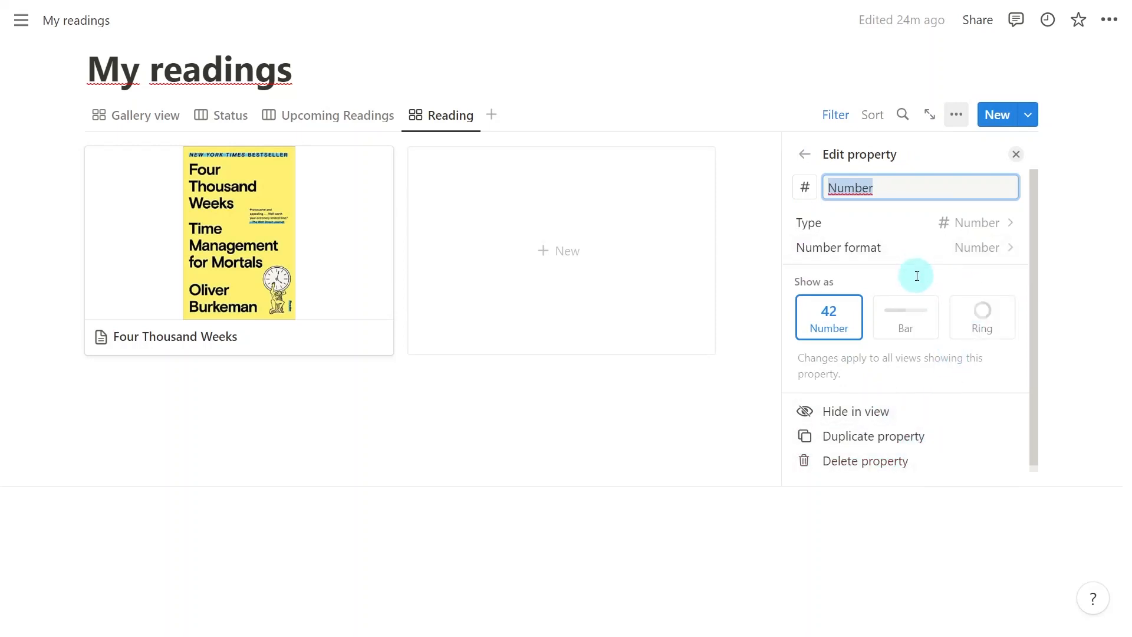
type("Read Pages")
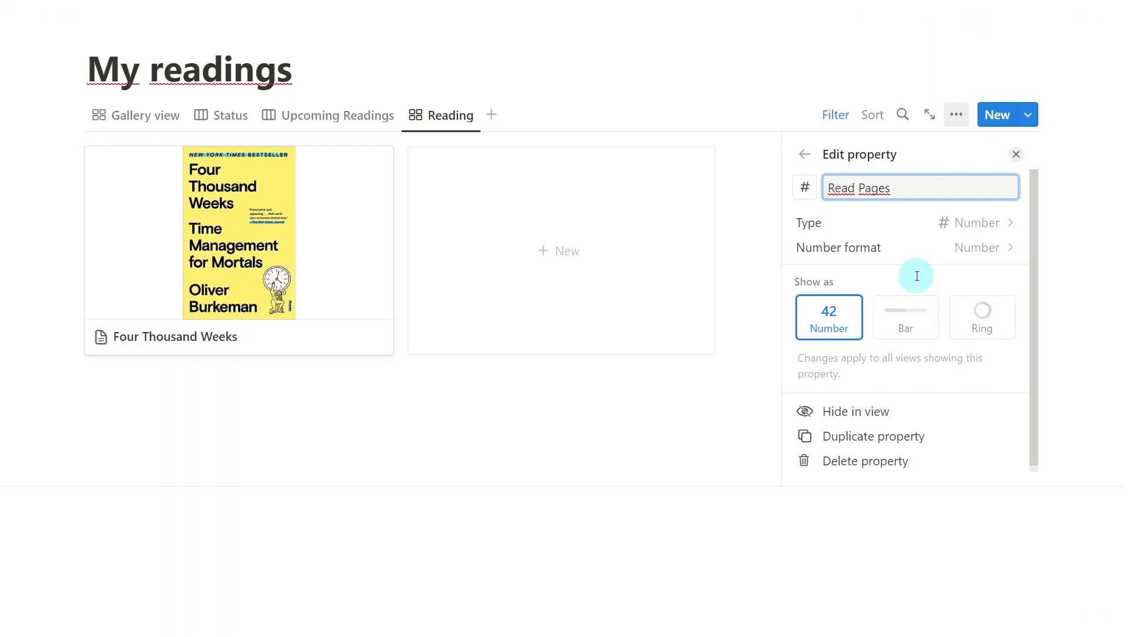
left_click(805, 154)
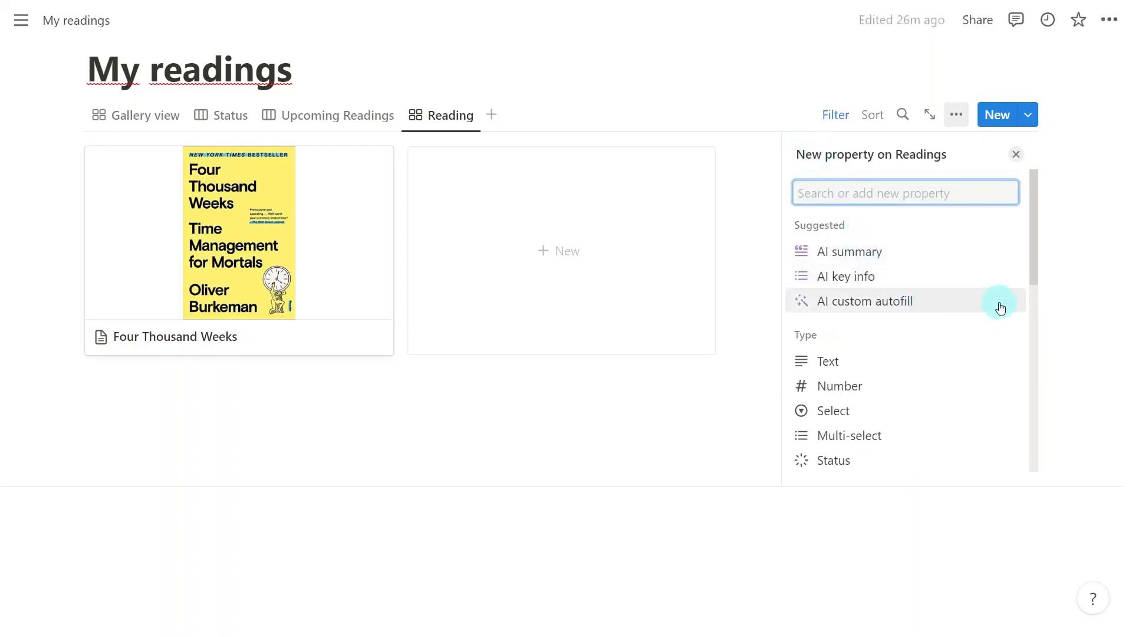
- Add a Formula property and enter the formula round(100 * prop("Pages Read") / prop("Pages")) / 100
type("for")
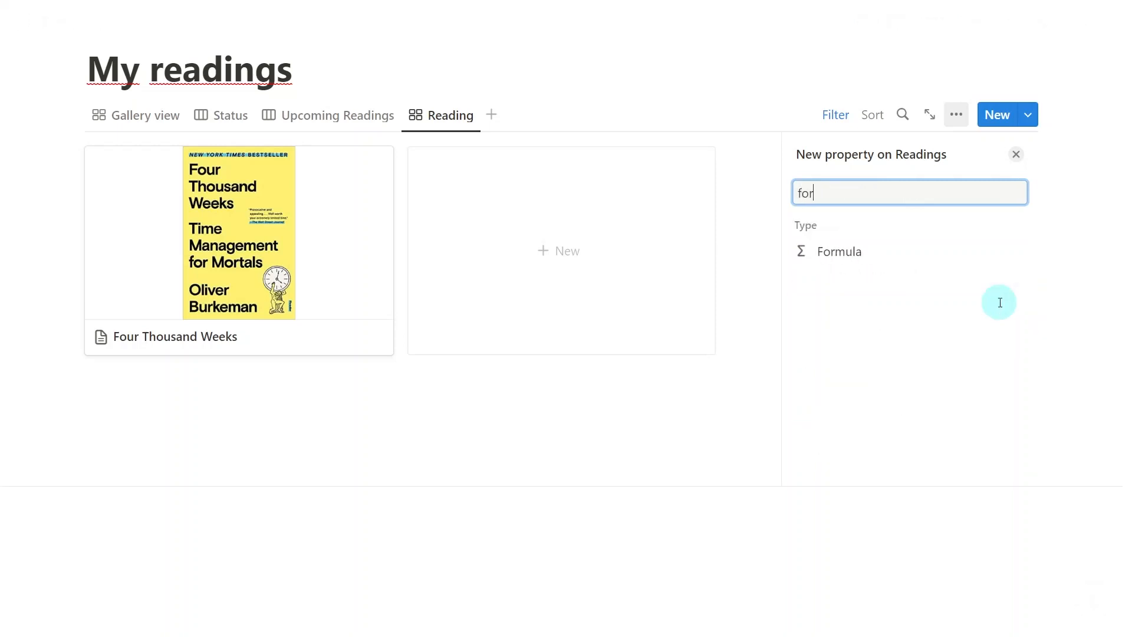
left_click(930, 253)
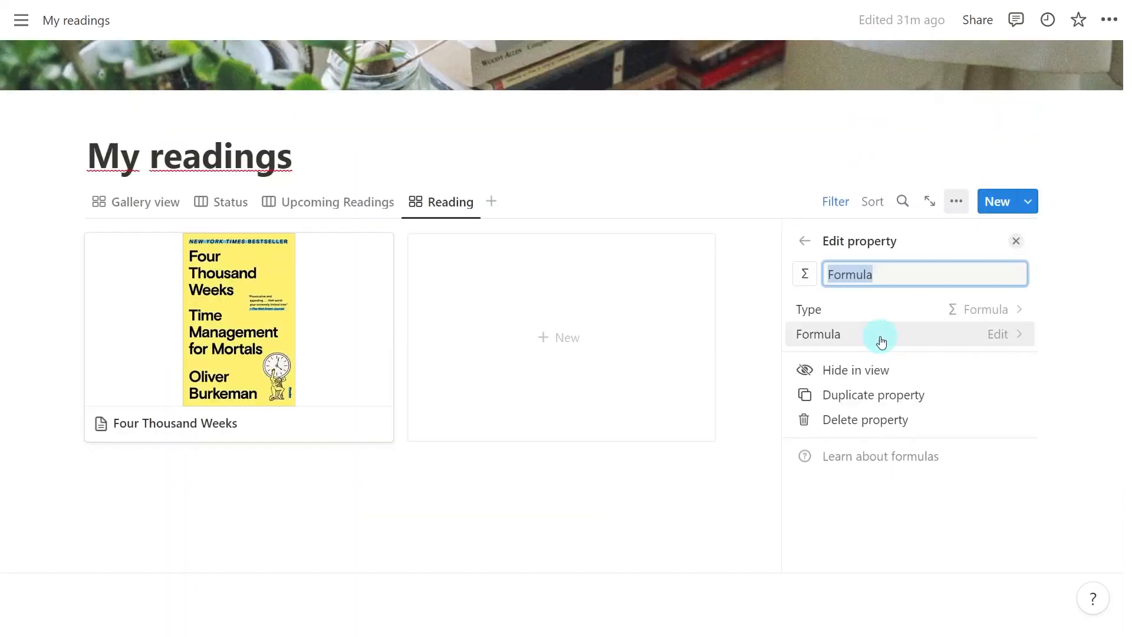
left_click(882, 336)
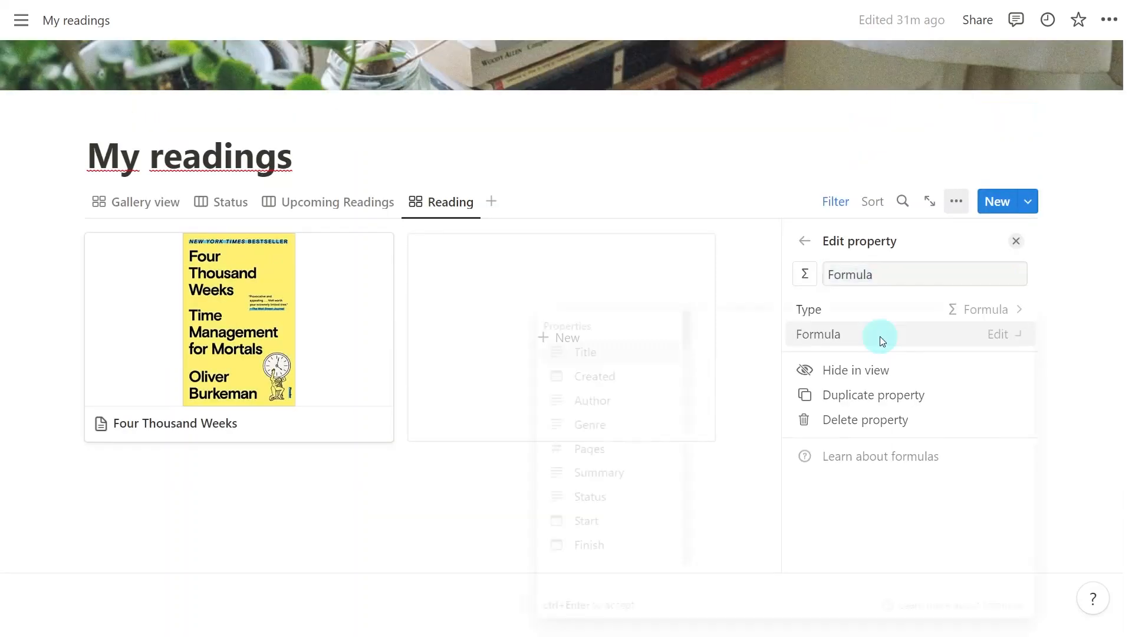
type("round(100 * prop(\"Pages Read\") / prop(\"Pages\")) / 100")
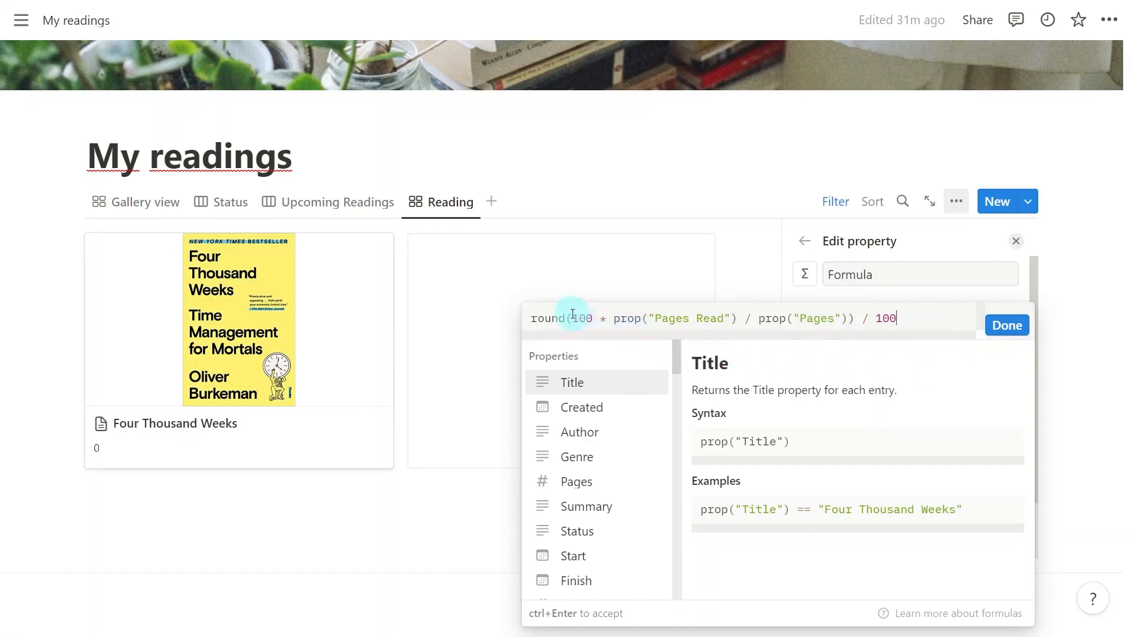
left_click_drag(573, 320, 849, 317)
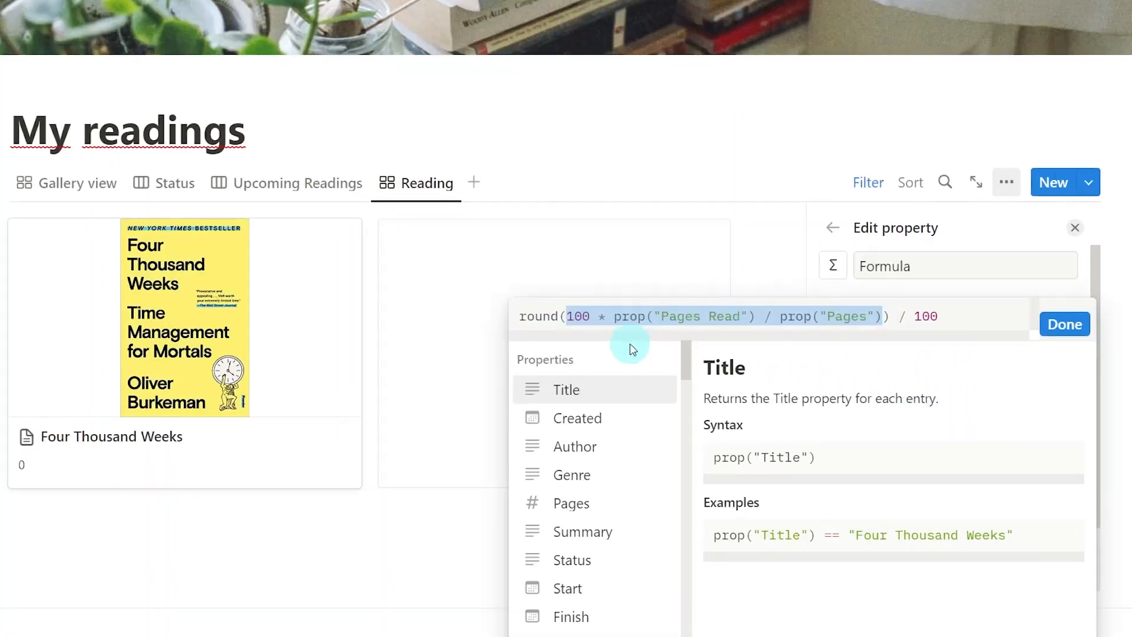
left_click(536, 319)
left_click_drag(492, 323, 559, 328)
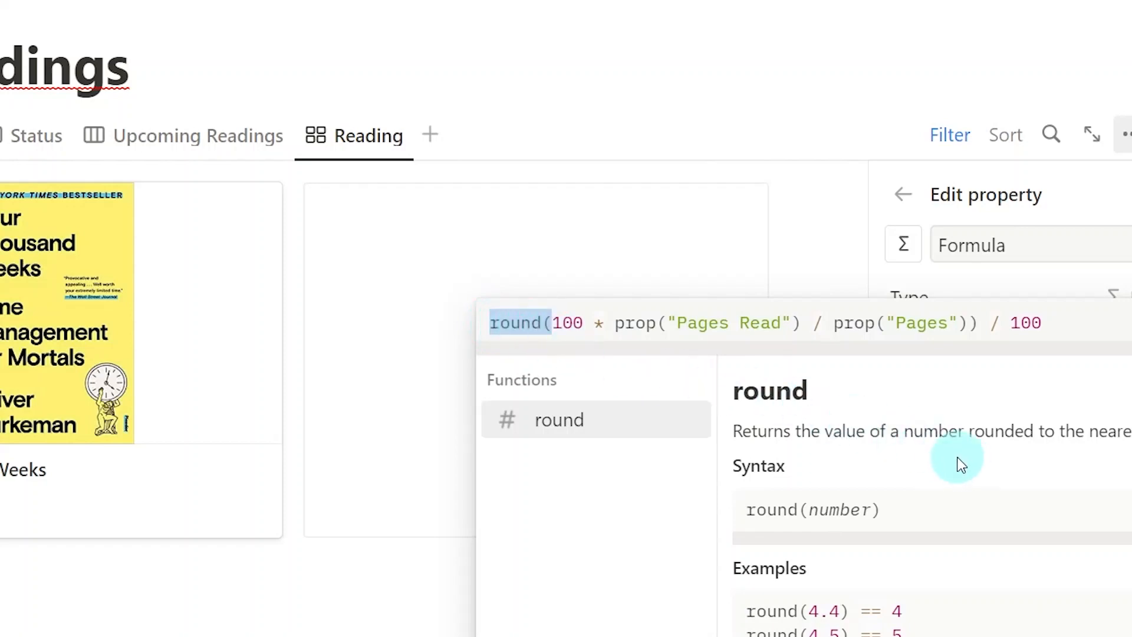
left_click_drag(1010, 323, 1055, 319)
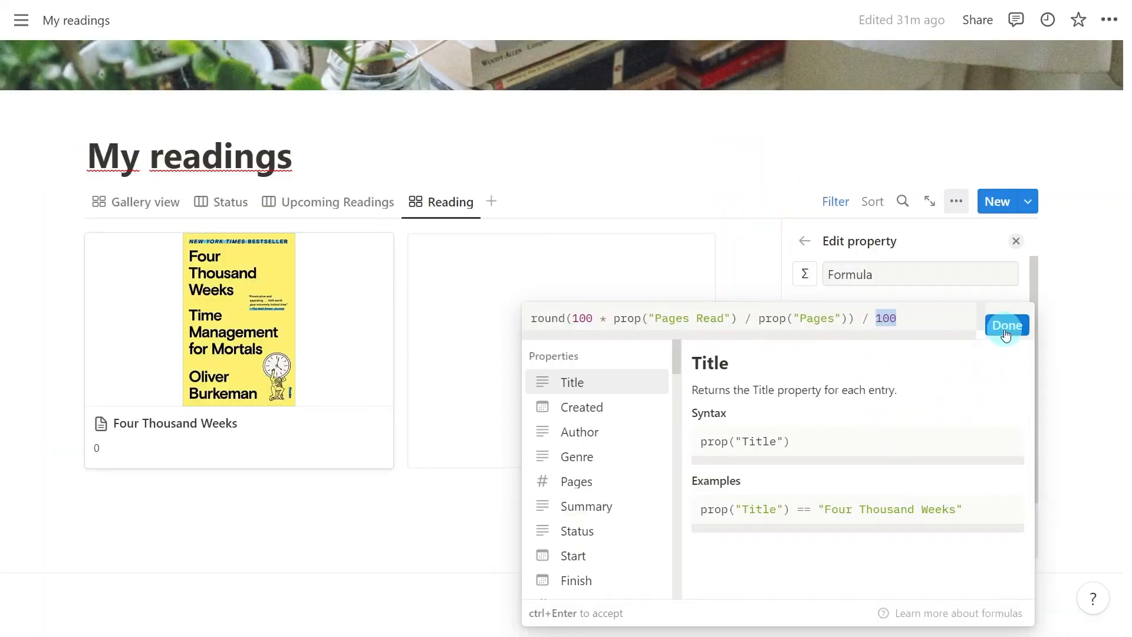
- Accept the formula, format its number as Percent, show it as a ring, and close the view options
left_click(1007, 326)
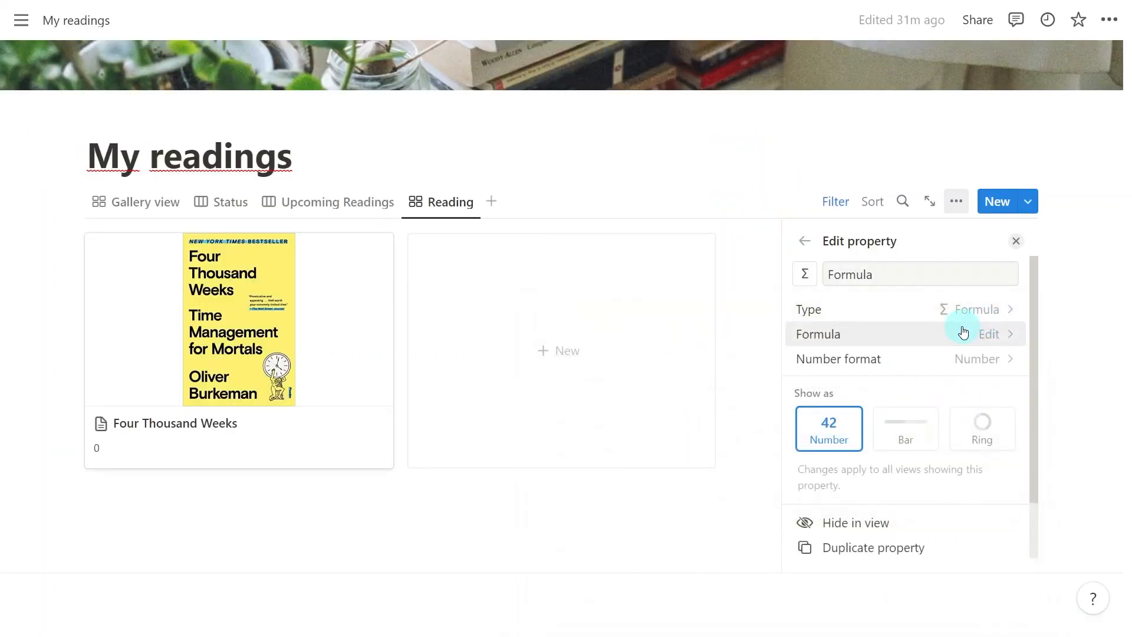
left_click(929, 360)
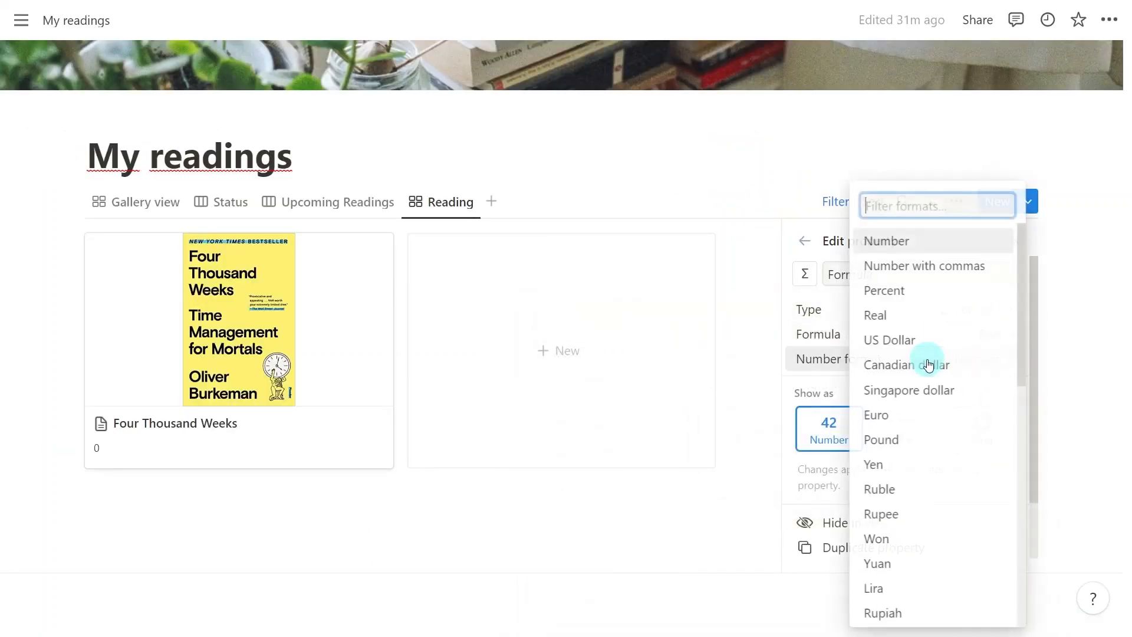
left_click(942, 297)
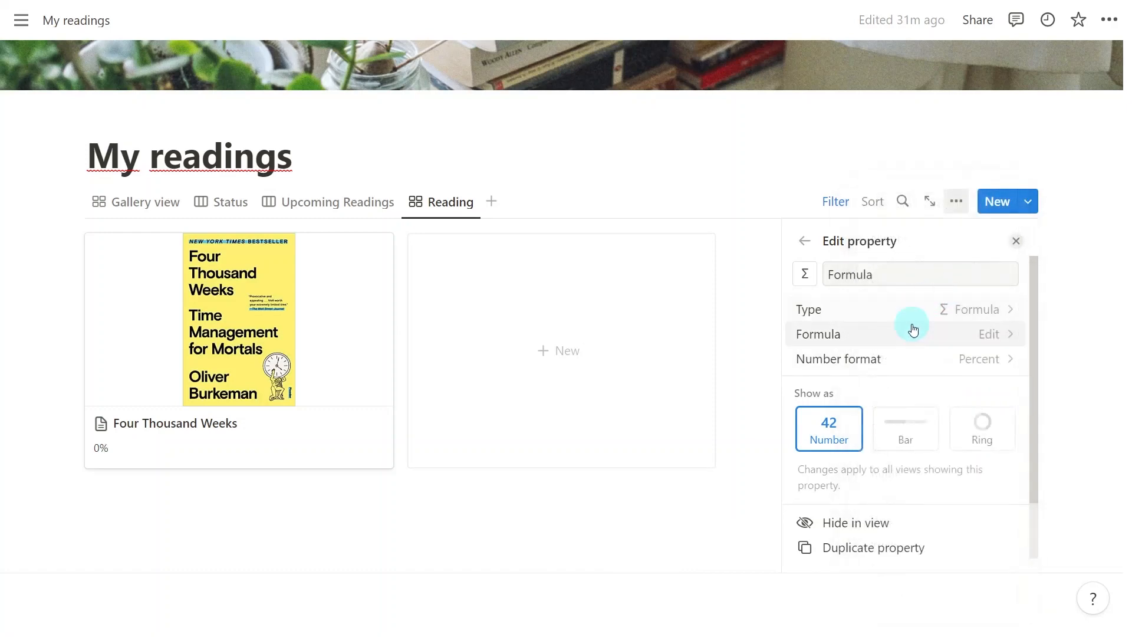
left_click(988, 439)
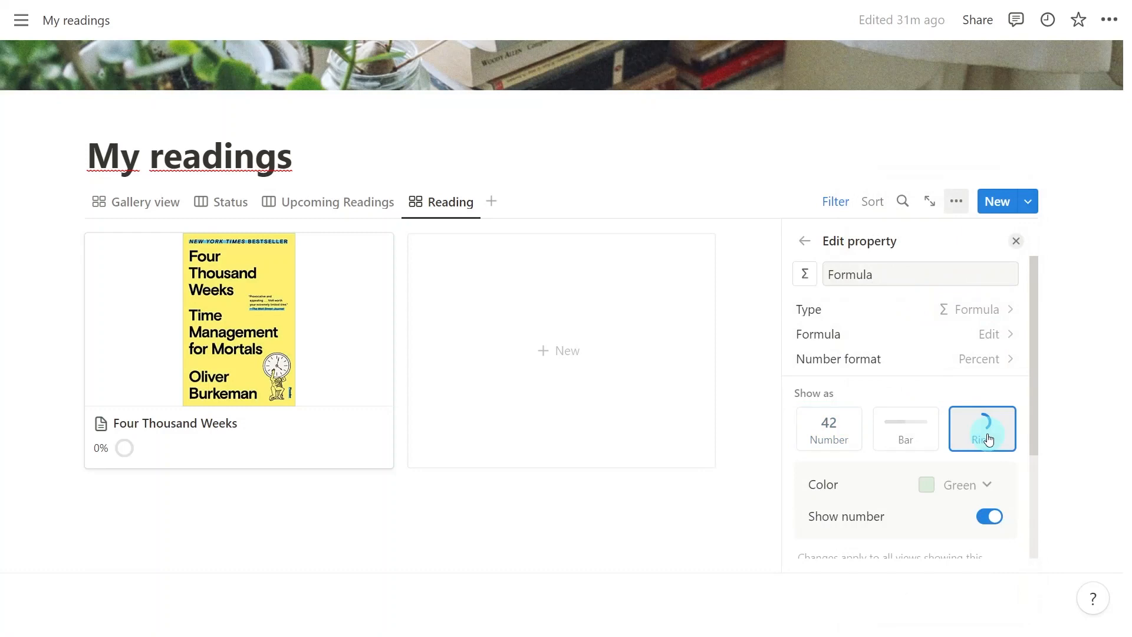
left_click(806, 243)
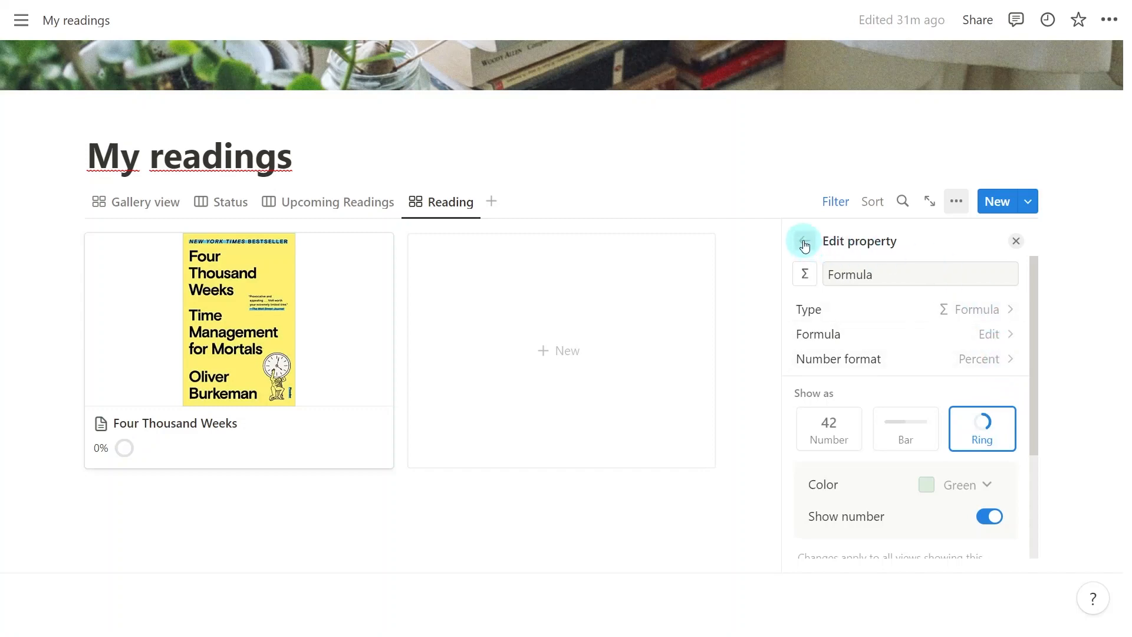
left_click(1015, 242)
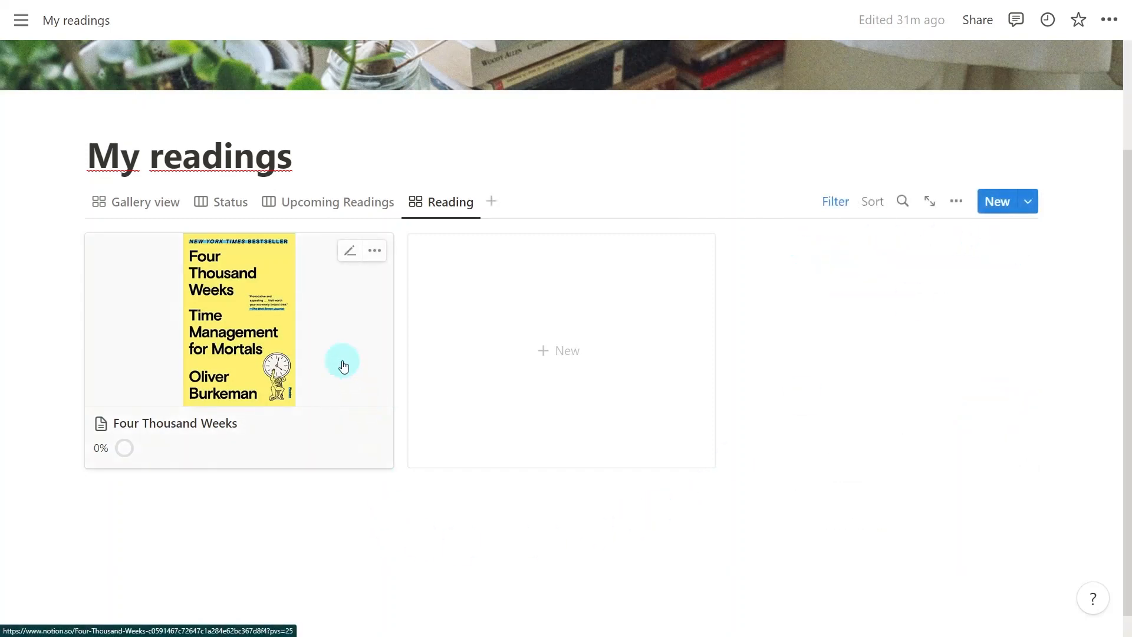
- Set Pages Read to 25 on the Four Thousand Weeks card
left_click(351, 250)
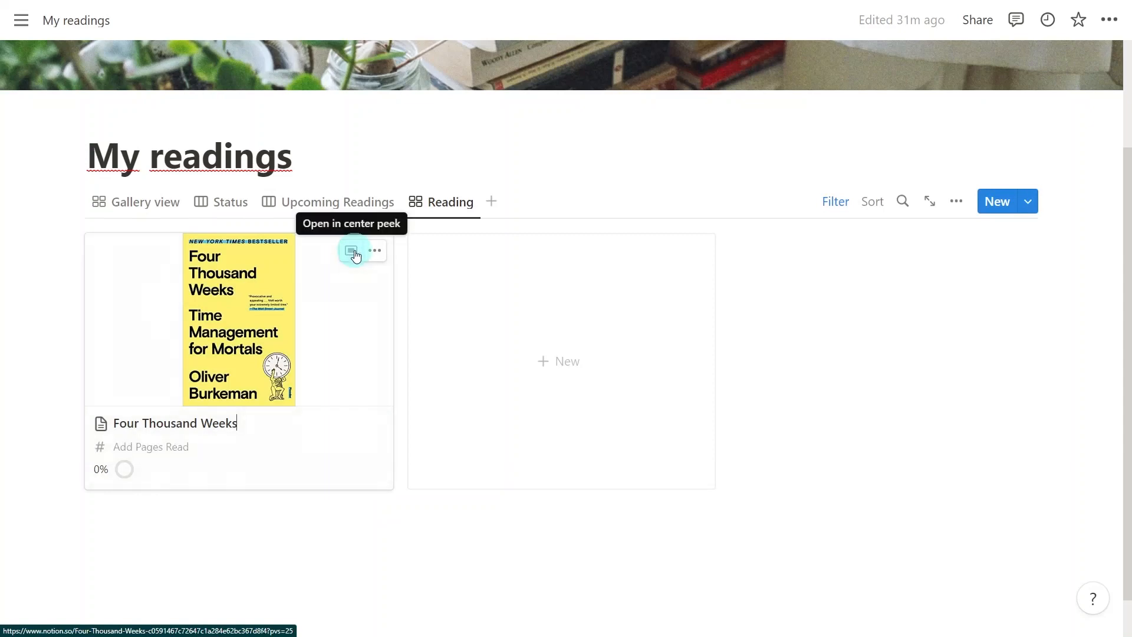
left_click(162, 448)
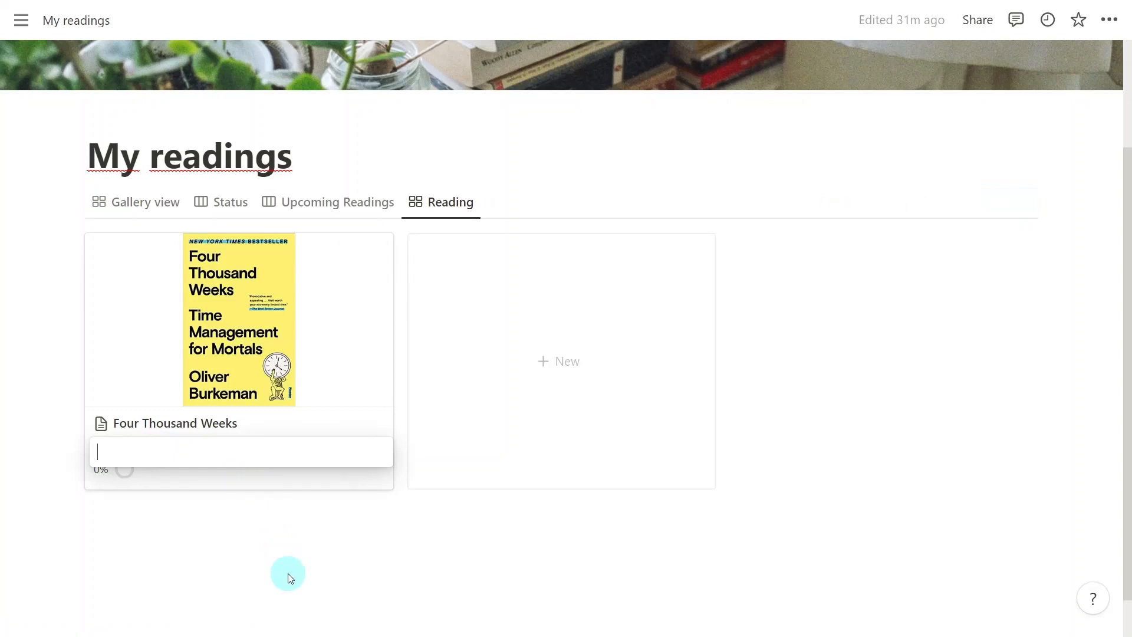
type("25")
key("Return")
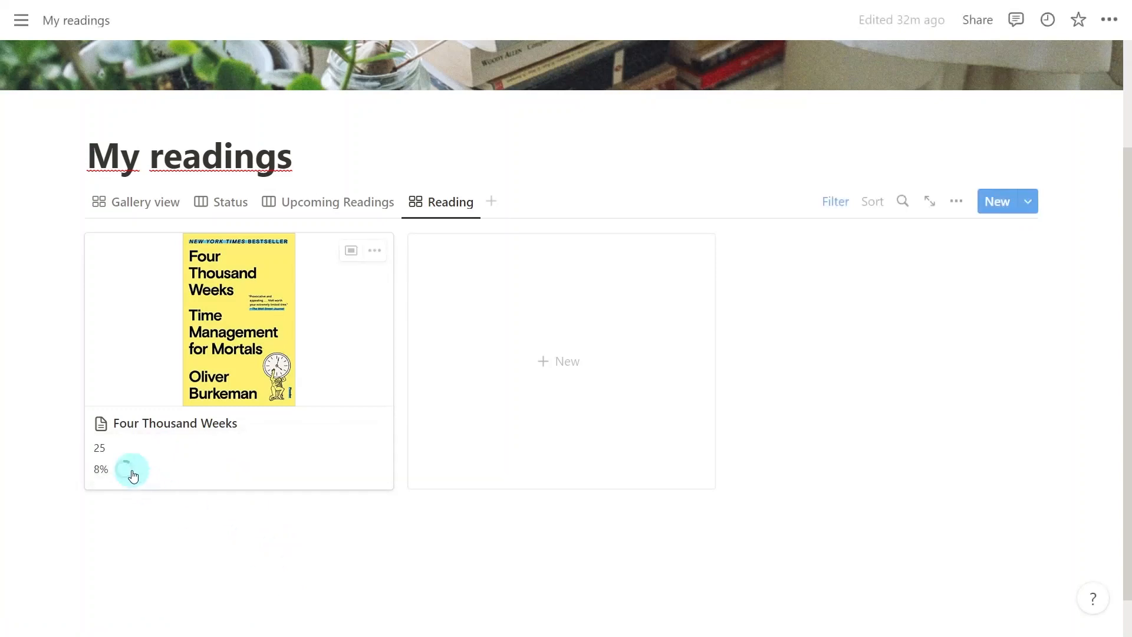
- Change Pages Read on the Four Thousand Weeks card to 58
left_click(99, 450)
key("BackSpace")
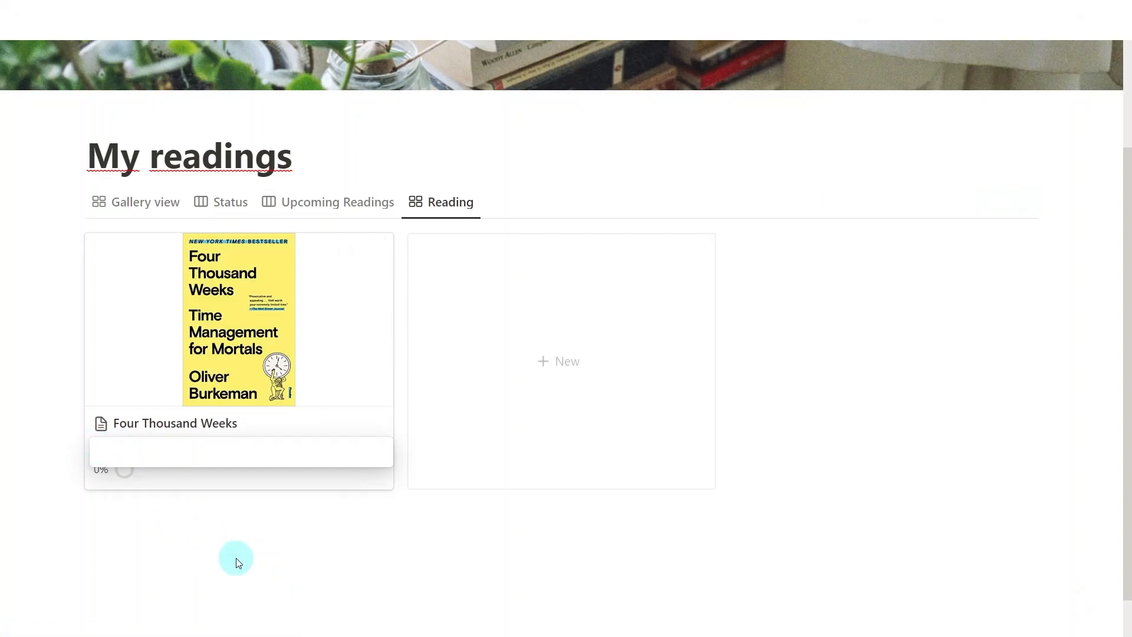
type("58")
key("Return")
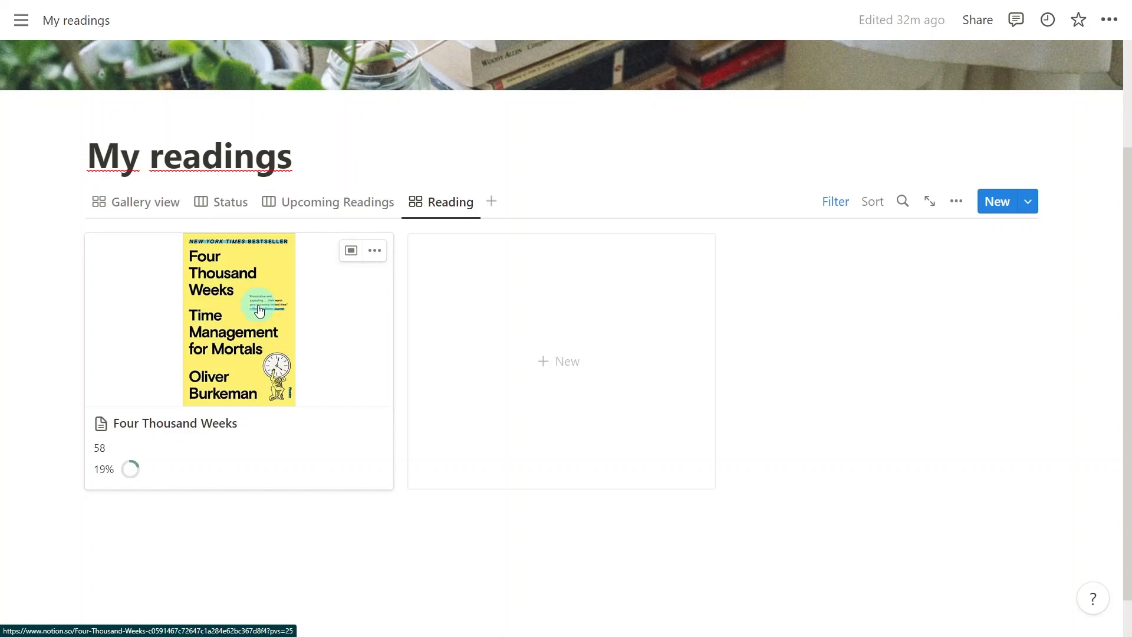
- Open the Four Thousand Weeks page, set its Status to Completed and its Finish date to Jul 14, 2023
left_click(346, 252)
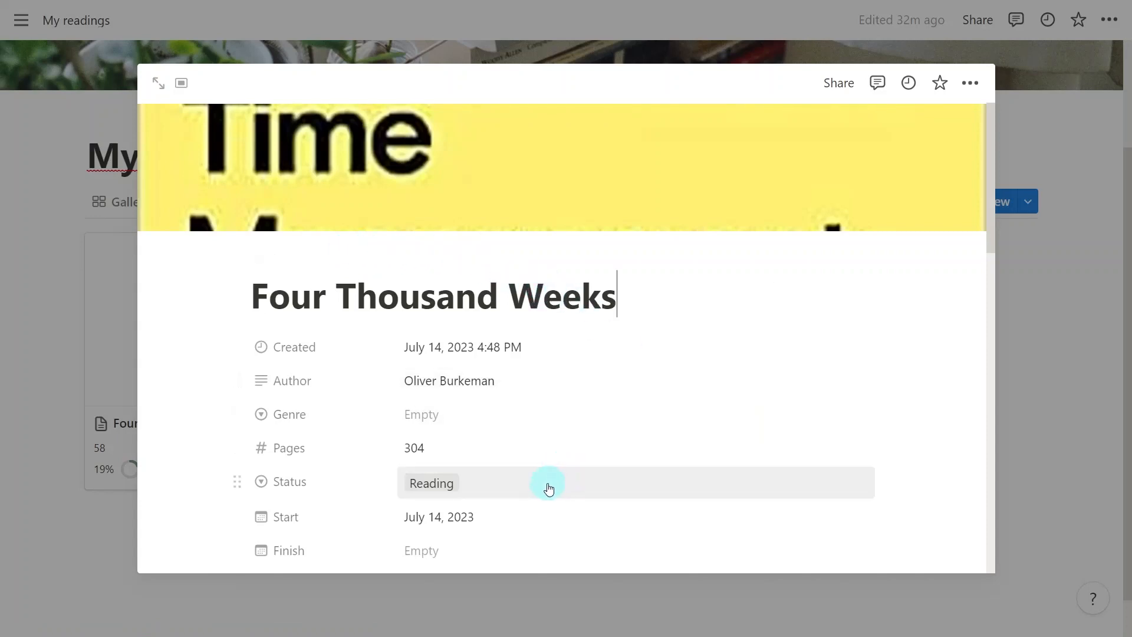
left_click(549, 485)
left_click(541, 375)
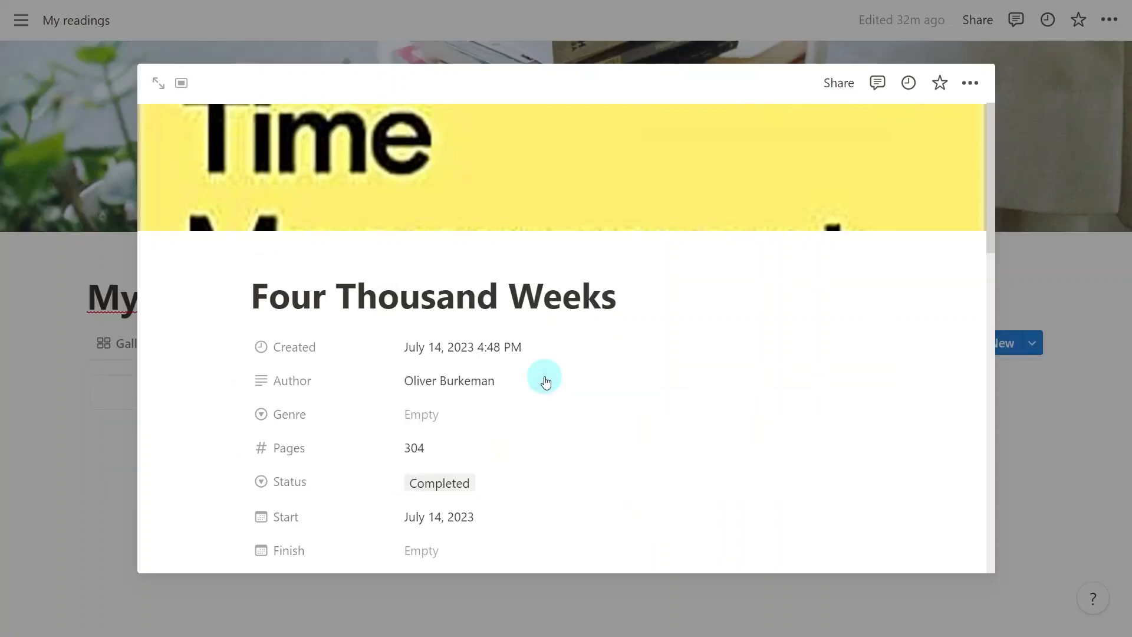
scroll(647, 476, "down", 1)
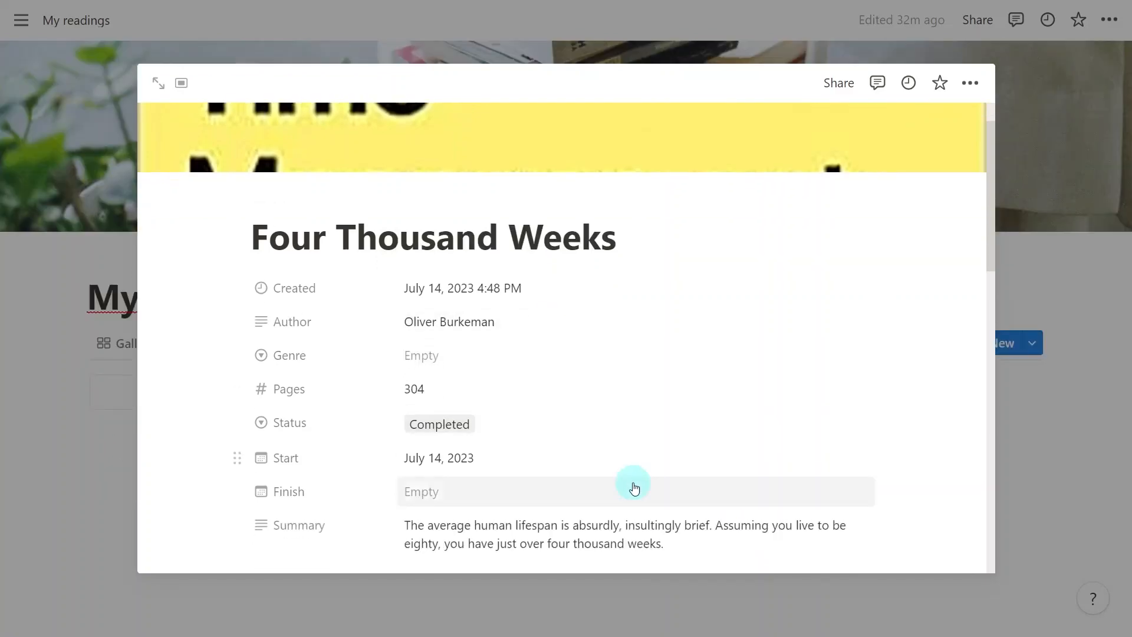
left_click(631, 495)
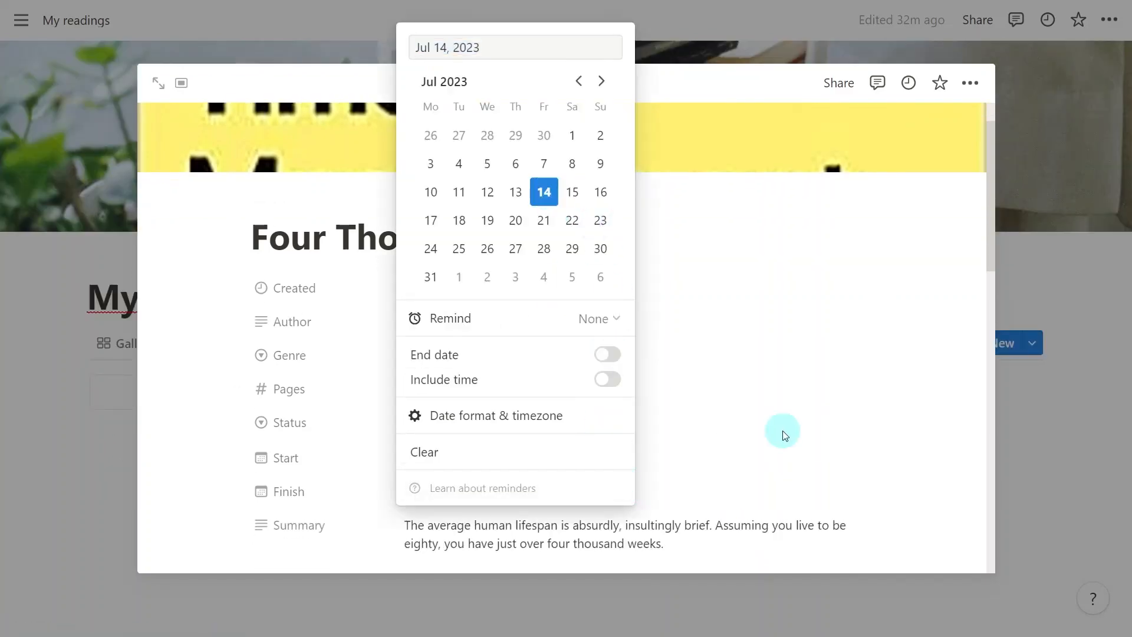
left_click(783, 434)
- Set Pages Read to 304 on the Four Thousand Weeks page
scroll(442, 491, "down", 2)
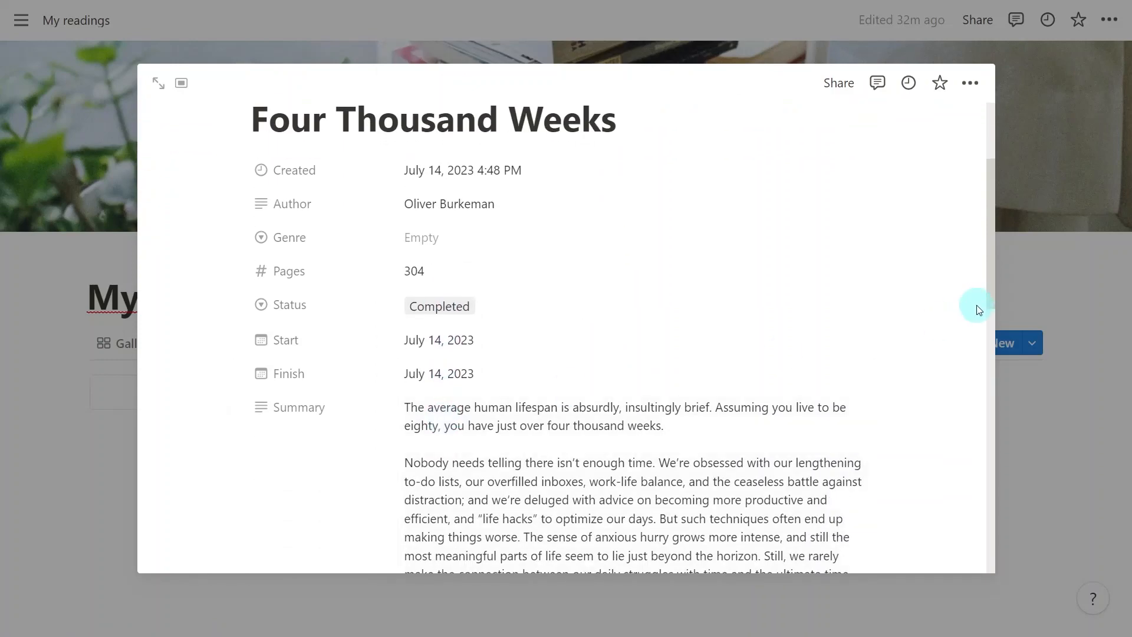
left_click_drag(975, 306, 963, 470)
left_click(423, 348)
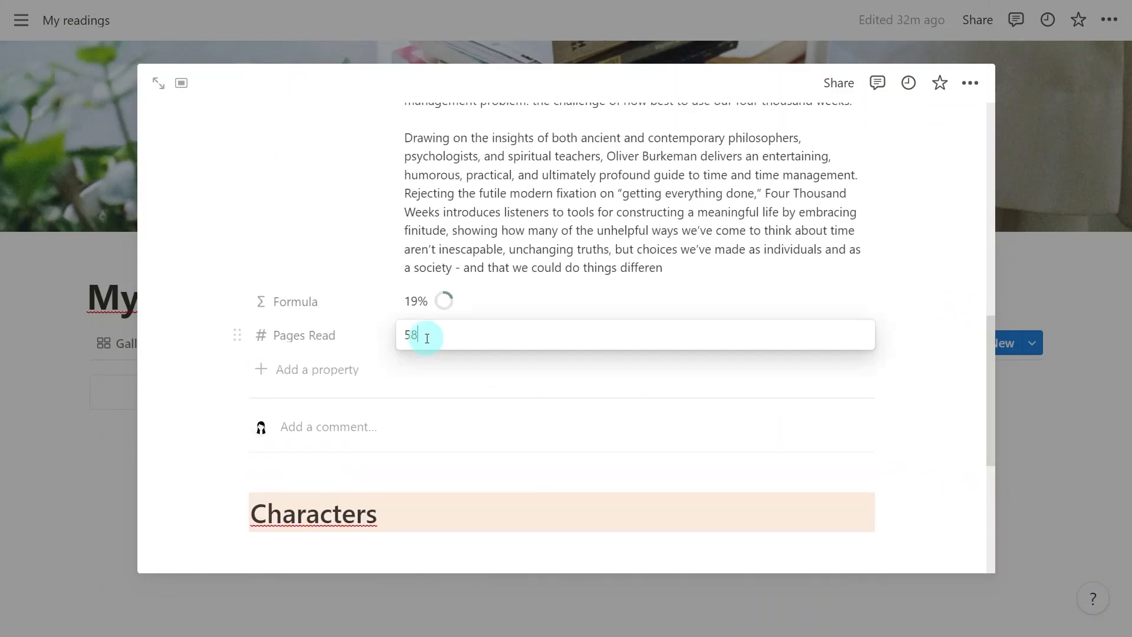
key("BackSpace")
key("BackSpace")
type("304")
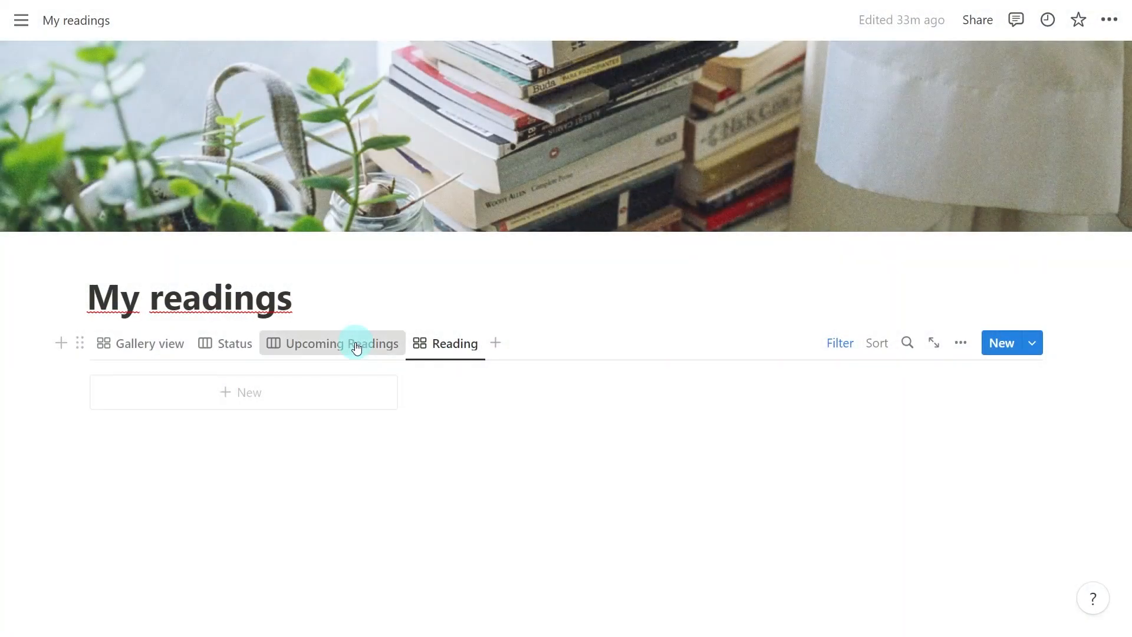
- Check the Upcoming Readings board and return to the Reading gallery
left_click(358, 345)
left_click(437, 344)
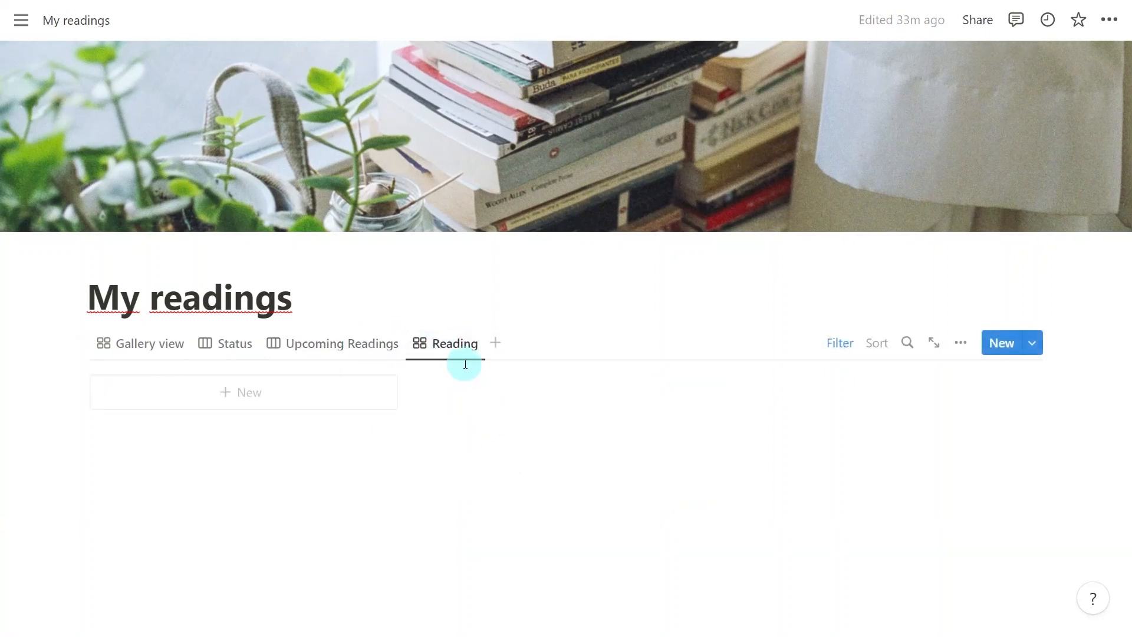
- Duplicate the Reading gallery view and name the copy Completed Readings
left_click(459, 345)
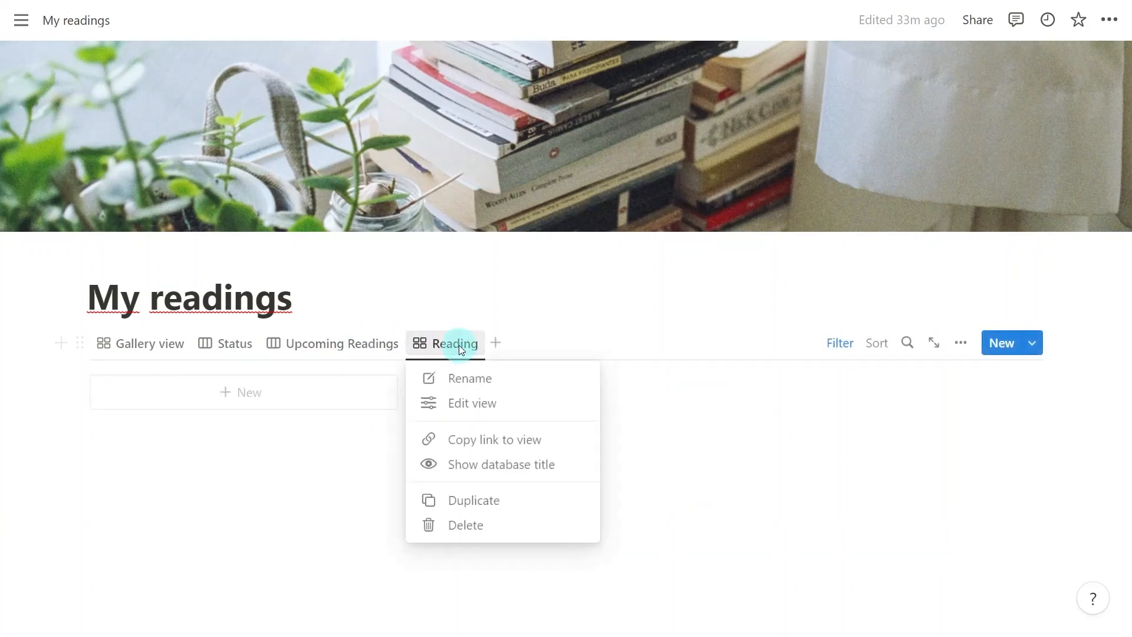
left_click(541, 505)
type("Completed Readings")
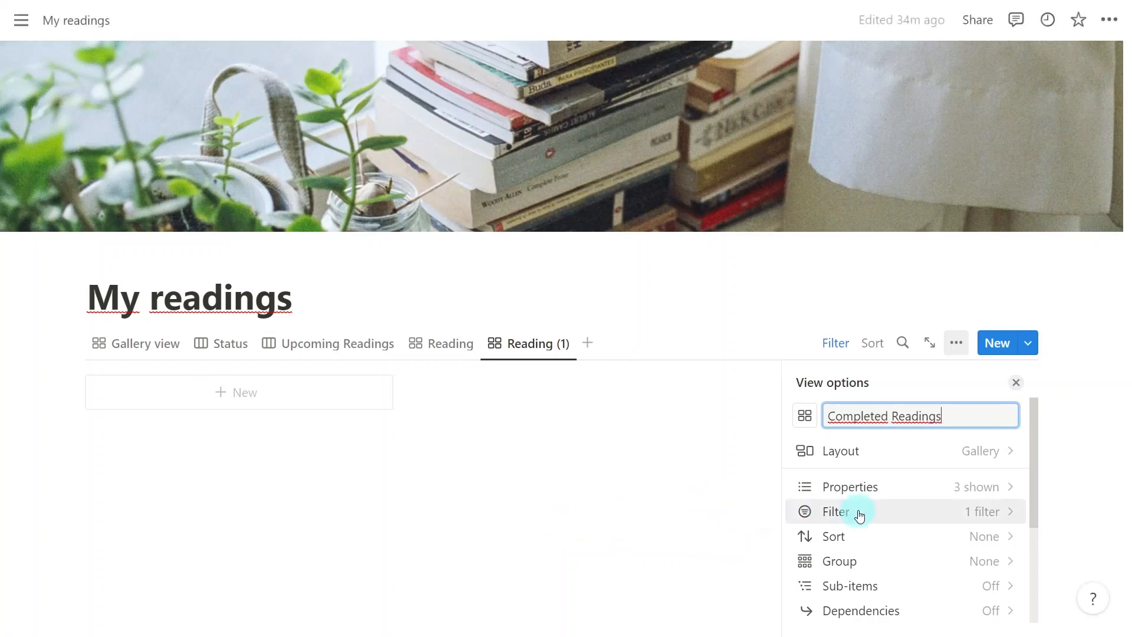
- Change the Completed Readings view's Status filter from Reading to Completed only
scroll(860, 517, "down", 1)
scroll(861, 519, "up", 1)
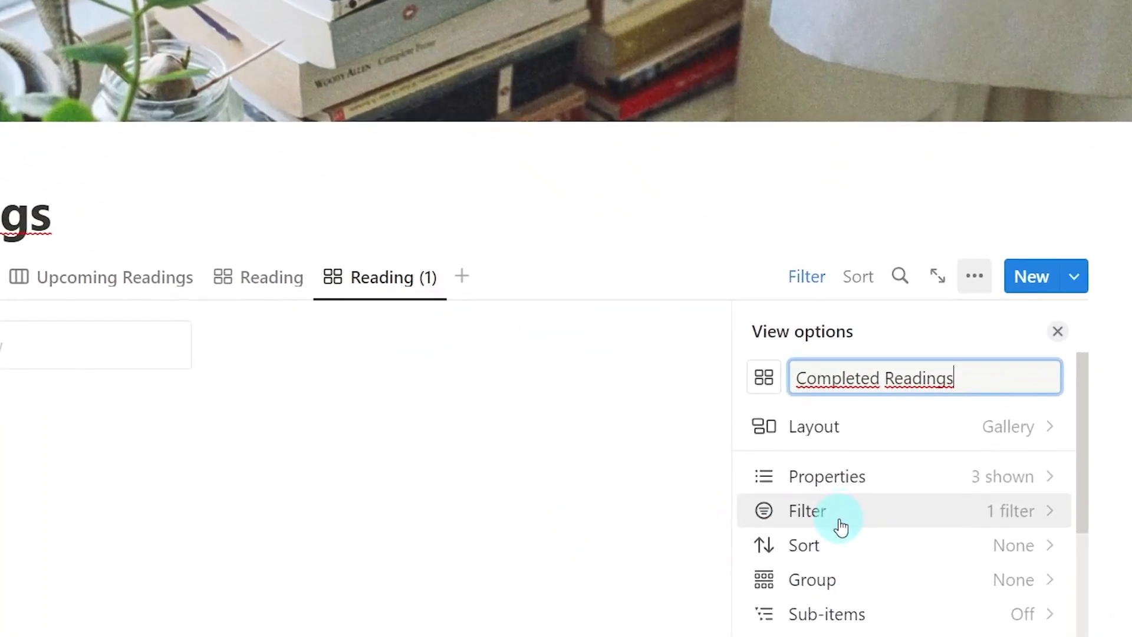
left_click(918, 518)
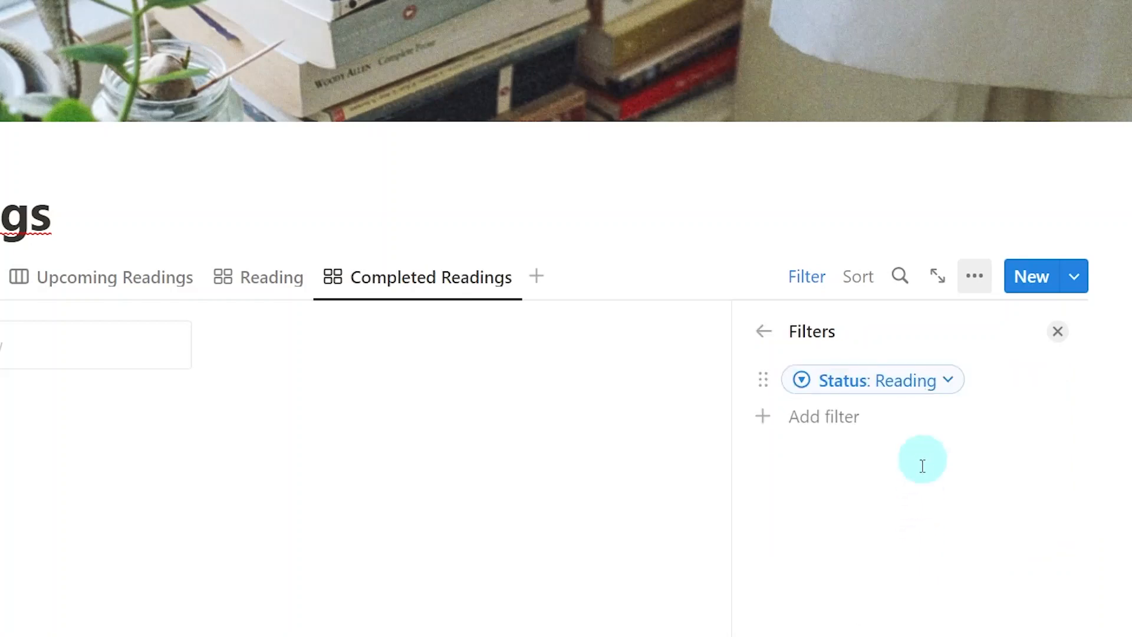
left_click(917, 381)
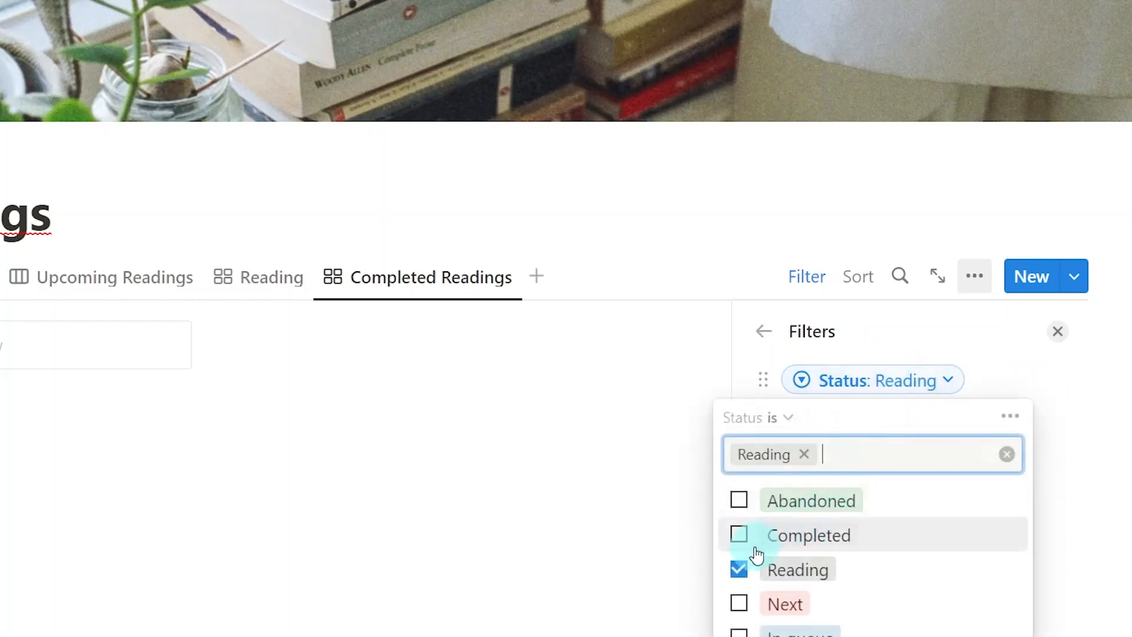
left_click(740, 534)
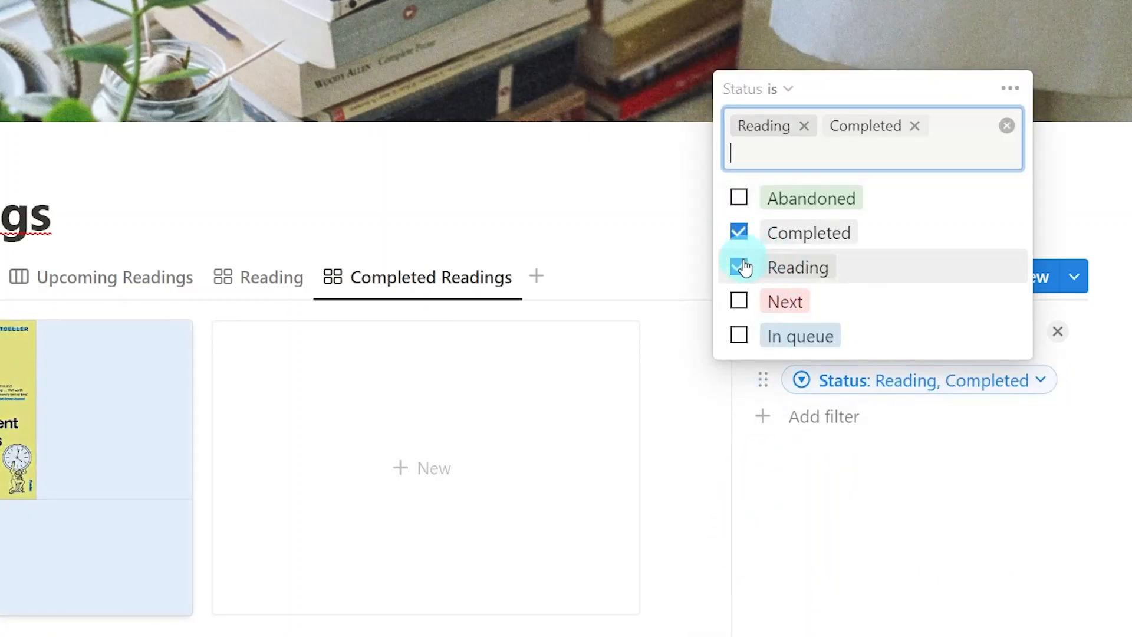
left_click(741, 268)
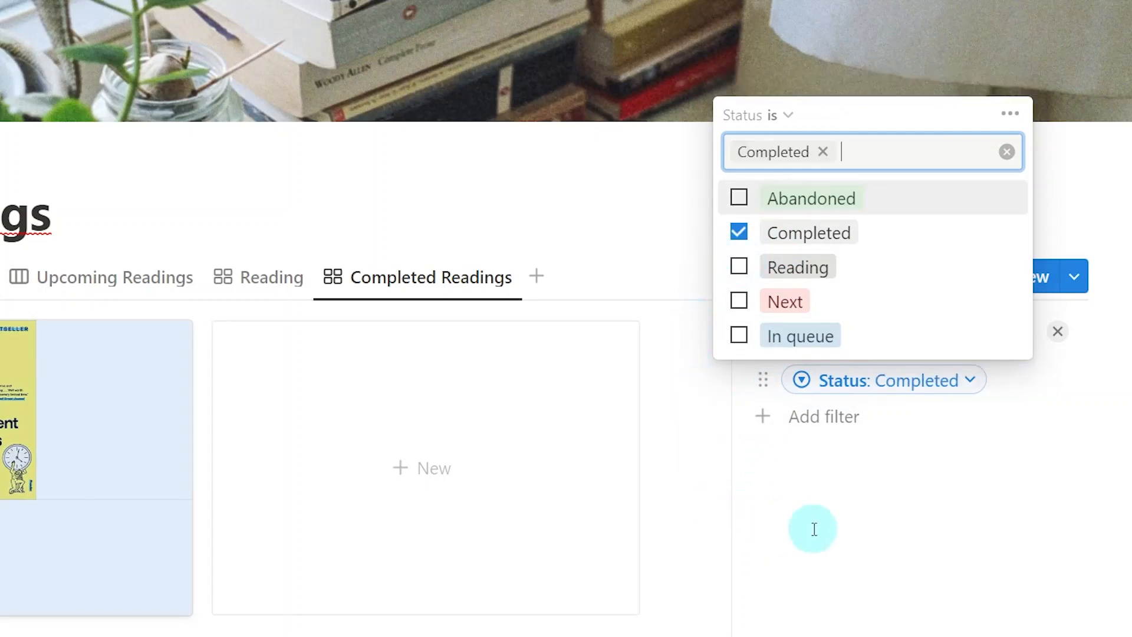
left_click(837, 528)
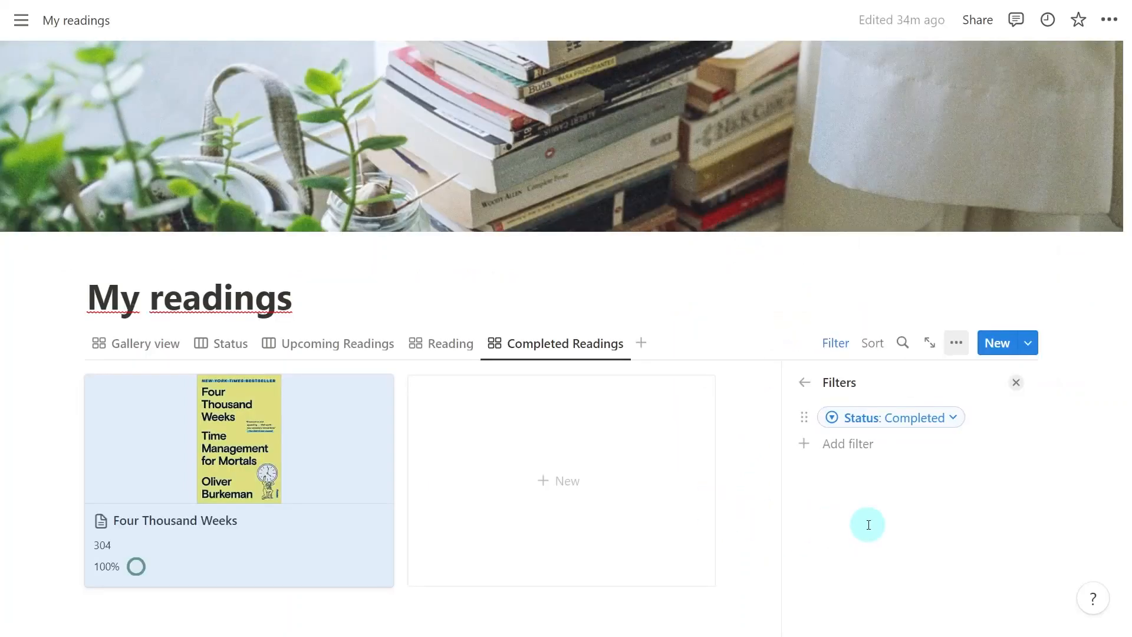
- Group the Completed Readings gallery by the Finish date, with dates grouped by Month
left_click(806, 383)
scroll(1011, 493, "down", 2)
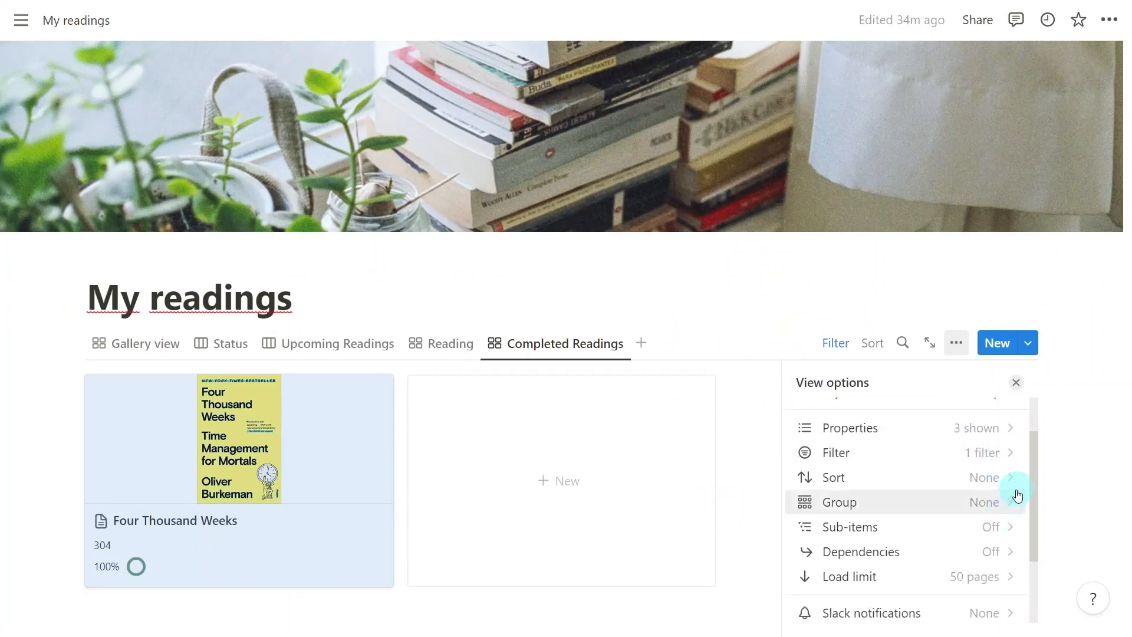
left_click(905, 492)
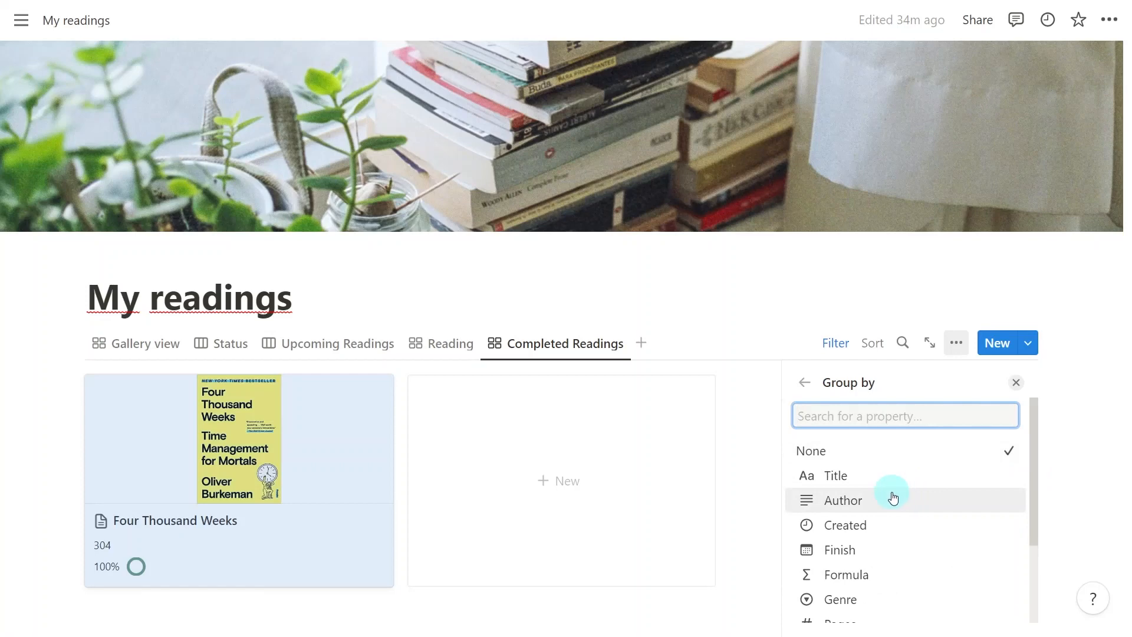
left_click_drag(1031, 470, 1021, 568)
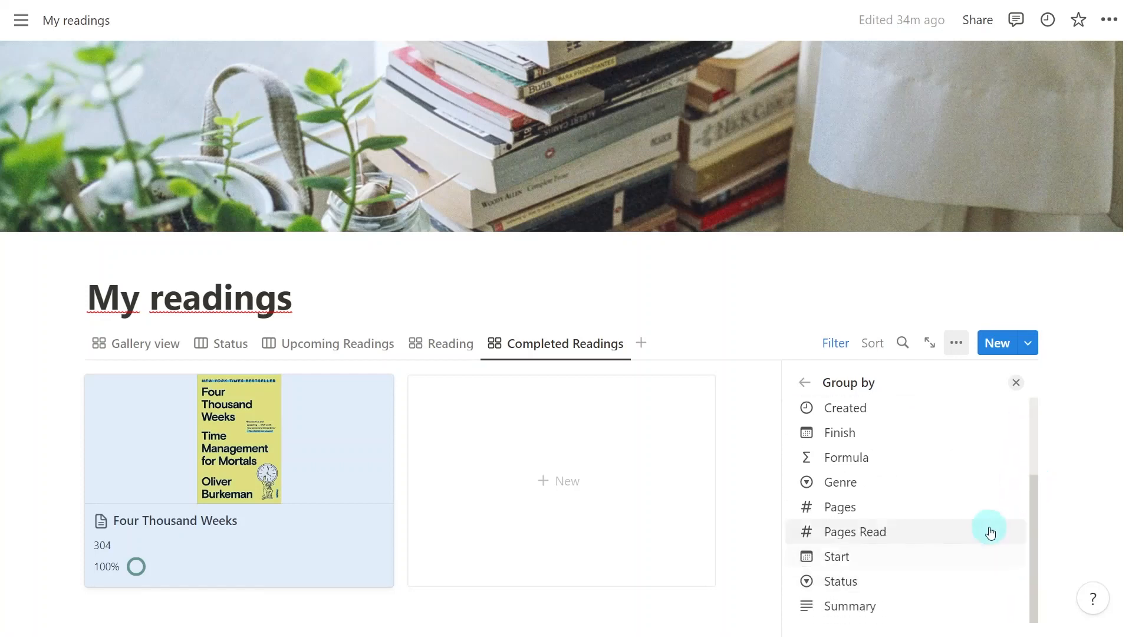
left_click(860, 446)
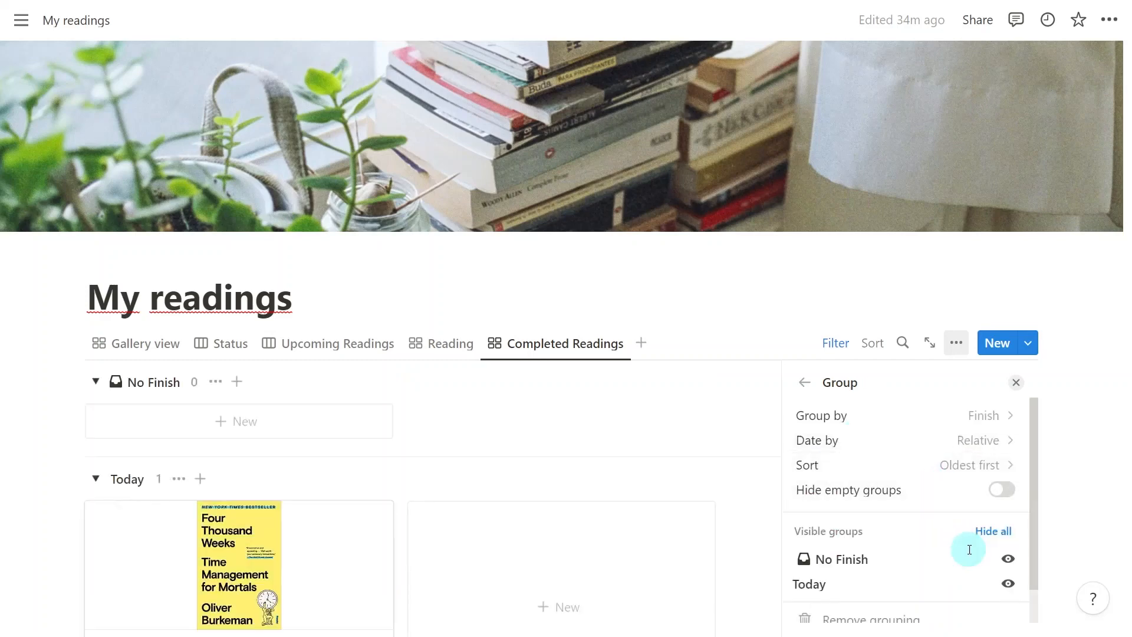
left_click(934, 447)
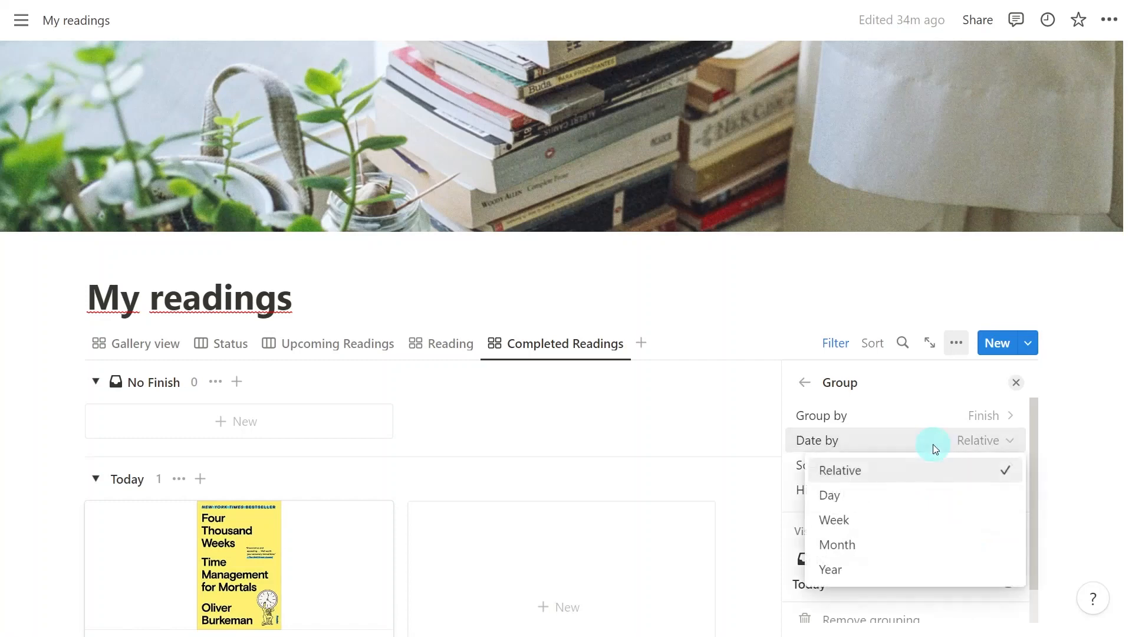
left_click(921, 547)
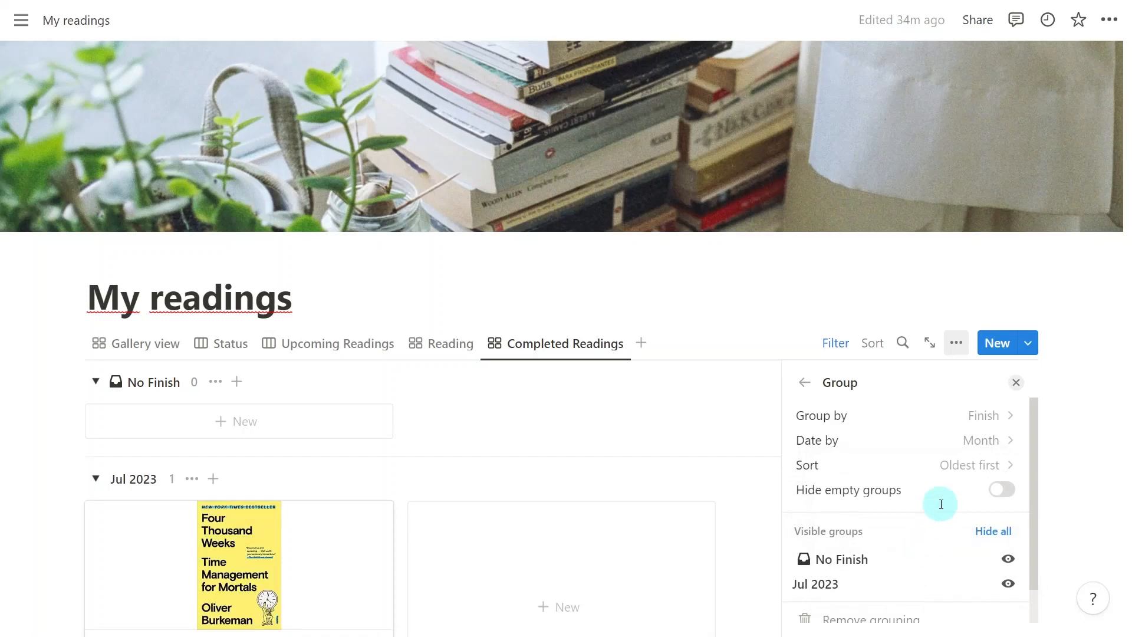
- Choose the sort order for the Finish month groups and close the view options
left_click(905, 472)
left_click(932, 530)
left_click(1017, 385)
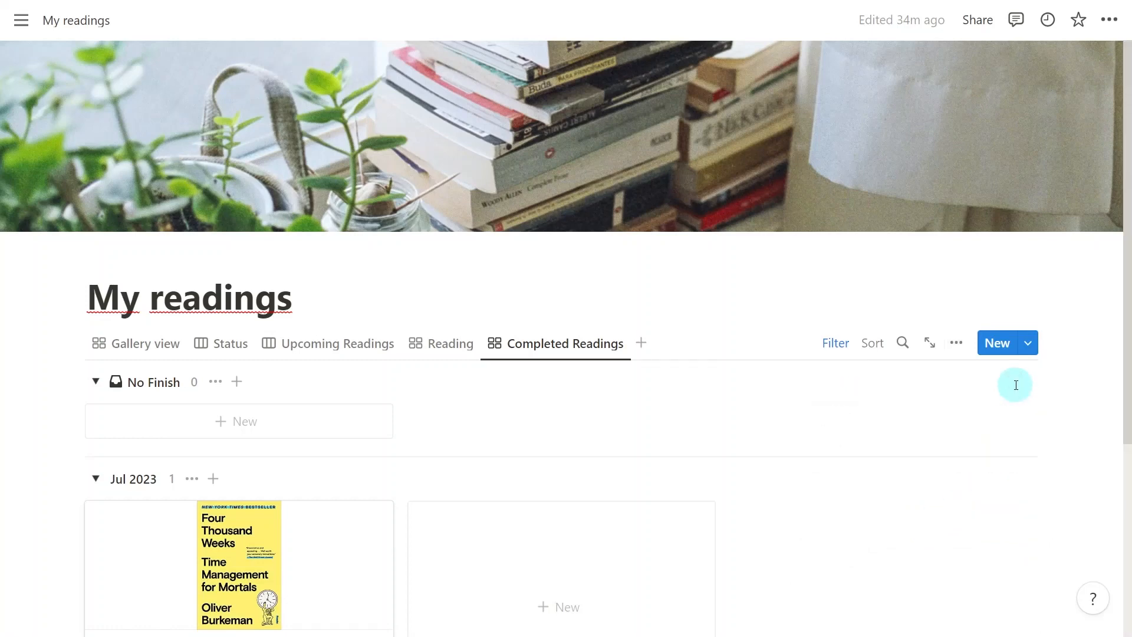
scroll(1016, 384, "down", 3)
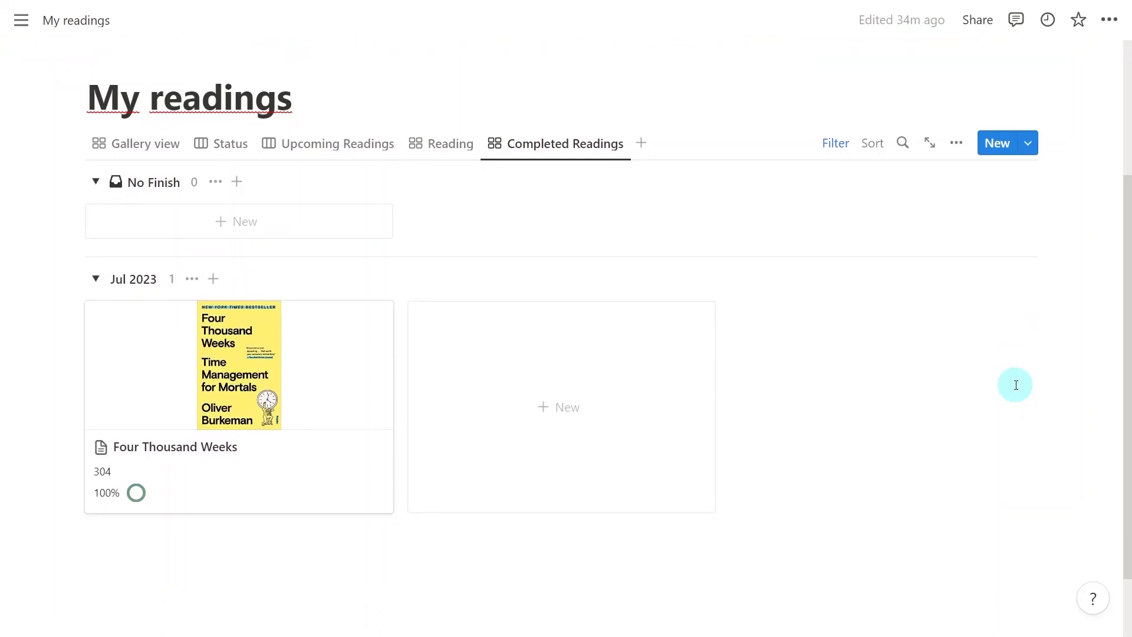